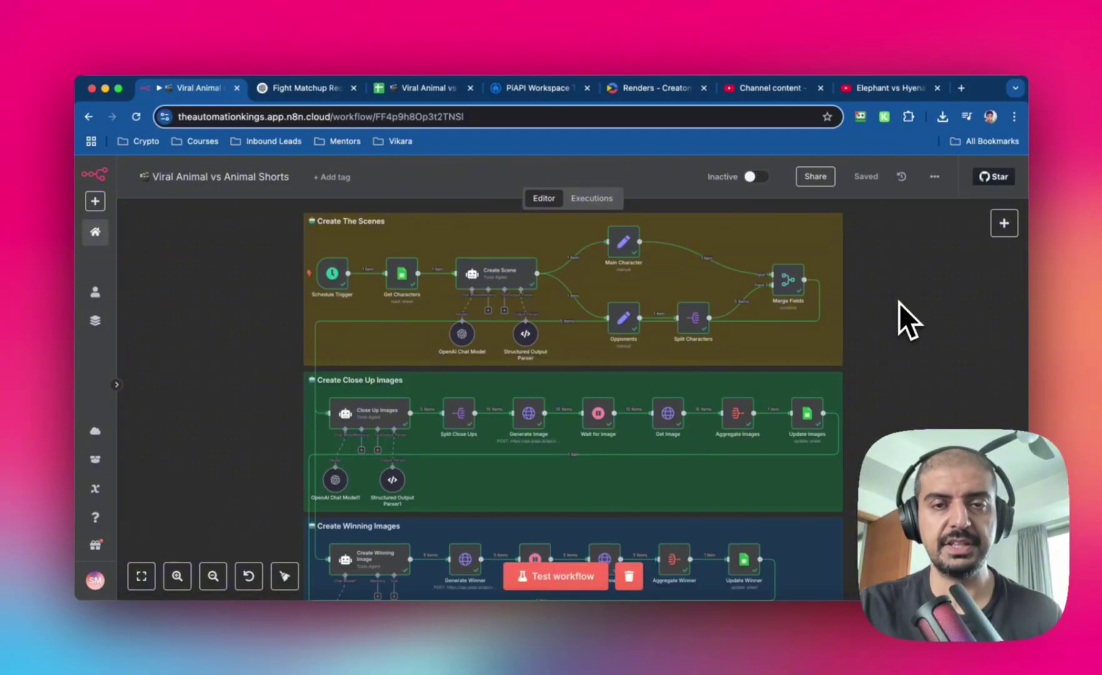
Look over the workflow's sections from scene creation through close-up and winning images to video rendering and YouTube upload
scroll(899, 302, "down", 3)
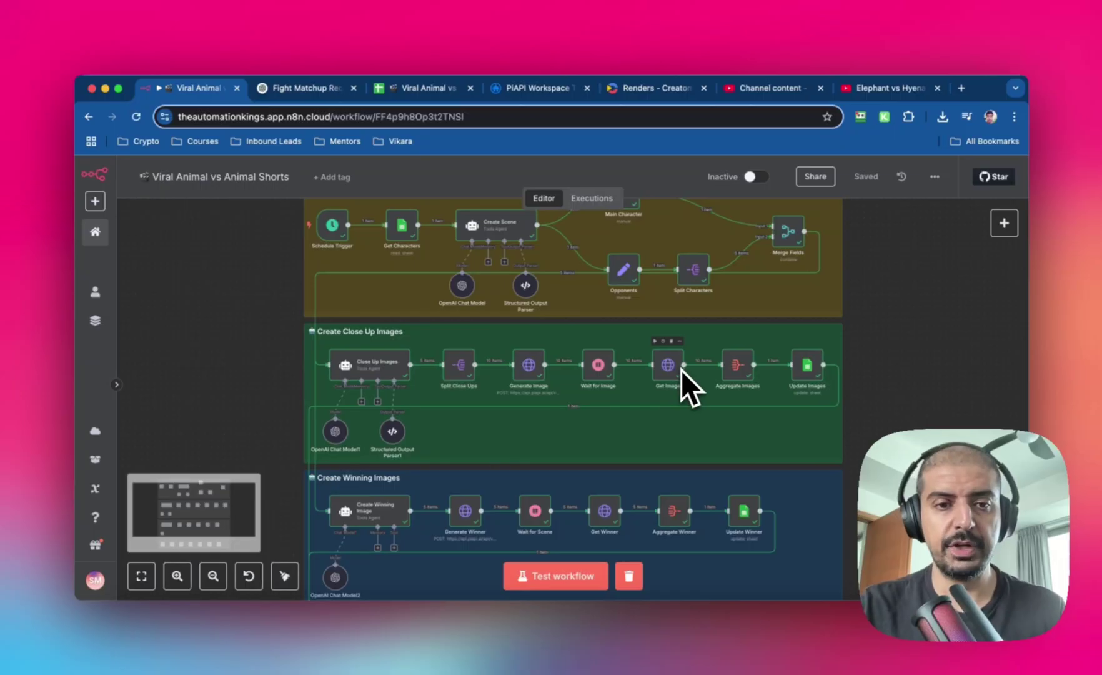
scroll(681, 370, "down", 4)
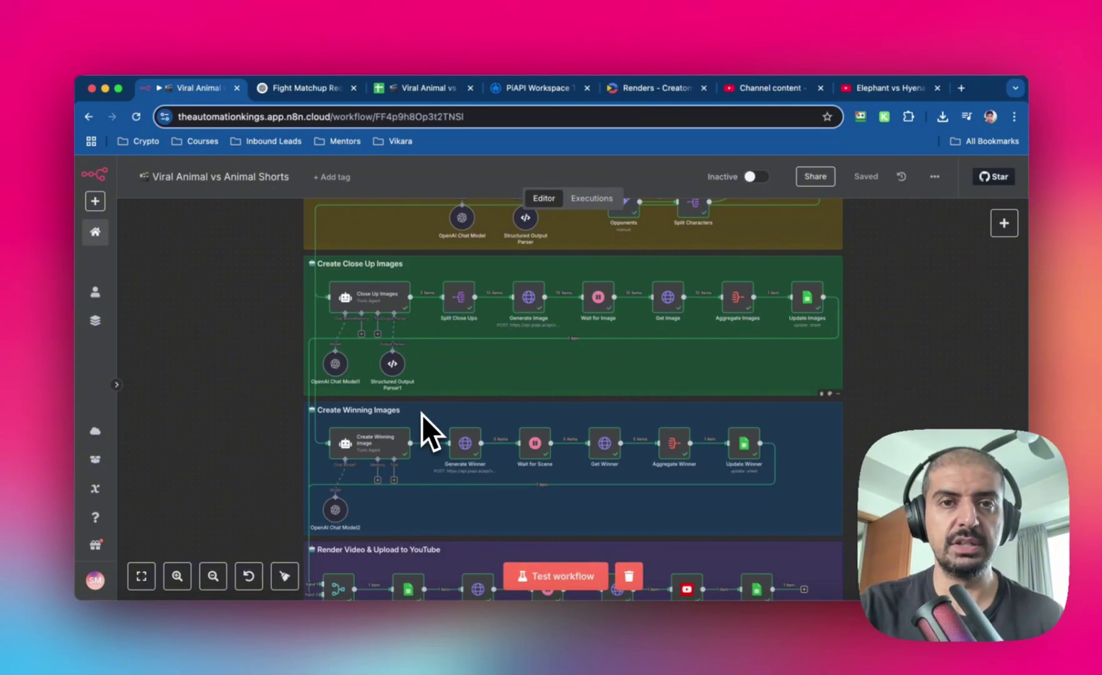
scroll(421, 414, "down", 8)
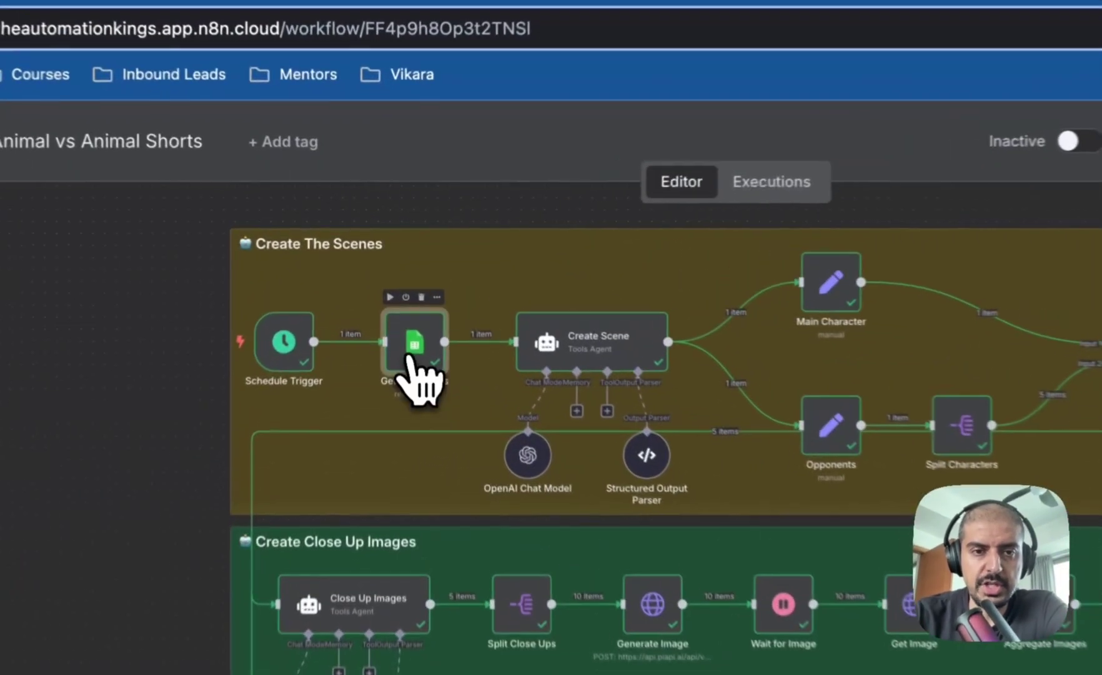
Open the Get Characters node, switch to its Google Sheets spreadsheet and view the status options for the Elephant row
double_click(401, 287)
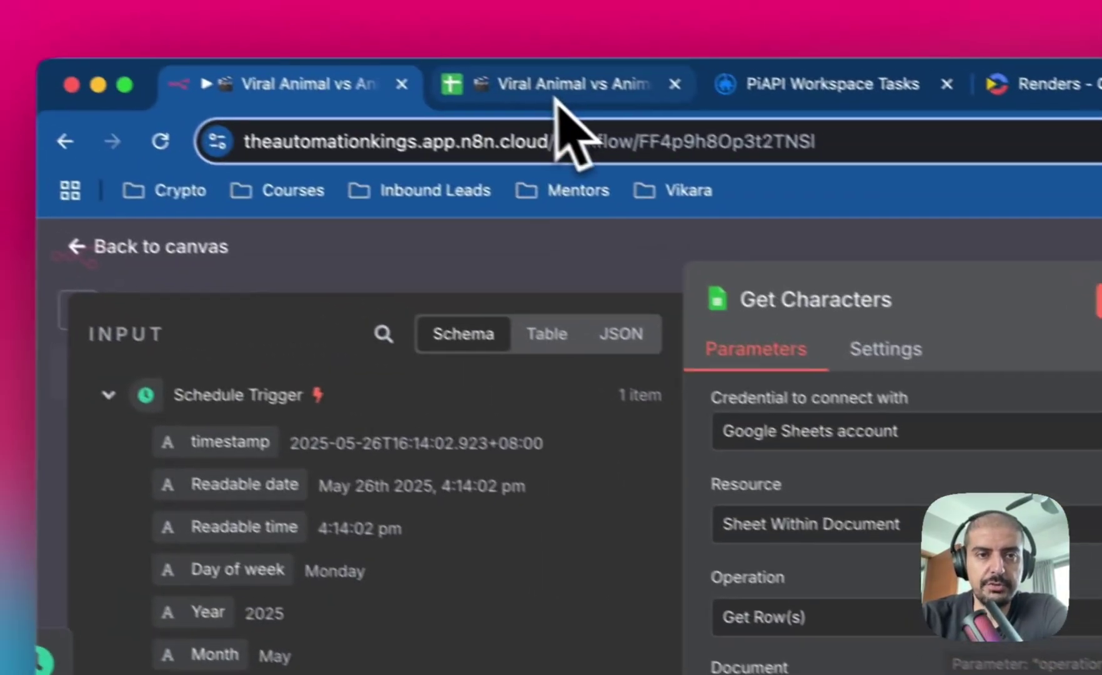
left_click(556, 98)
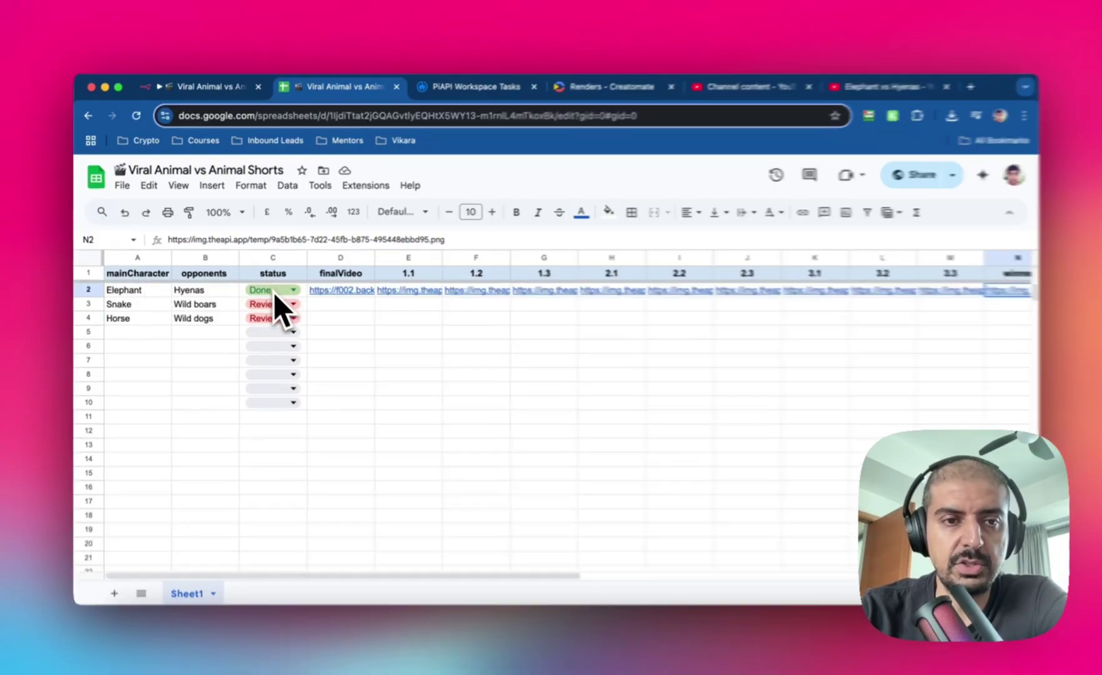
left_click(274, 292)
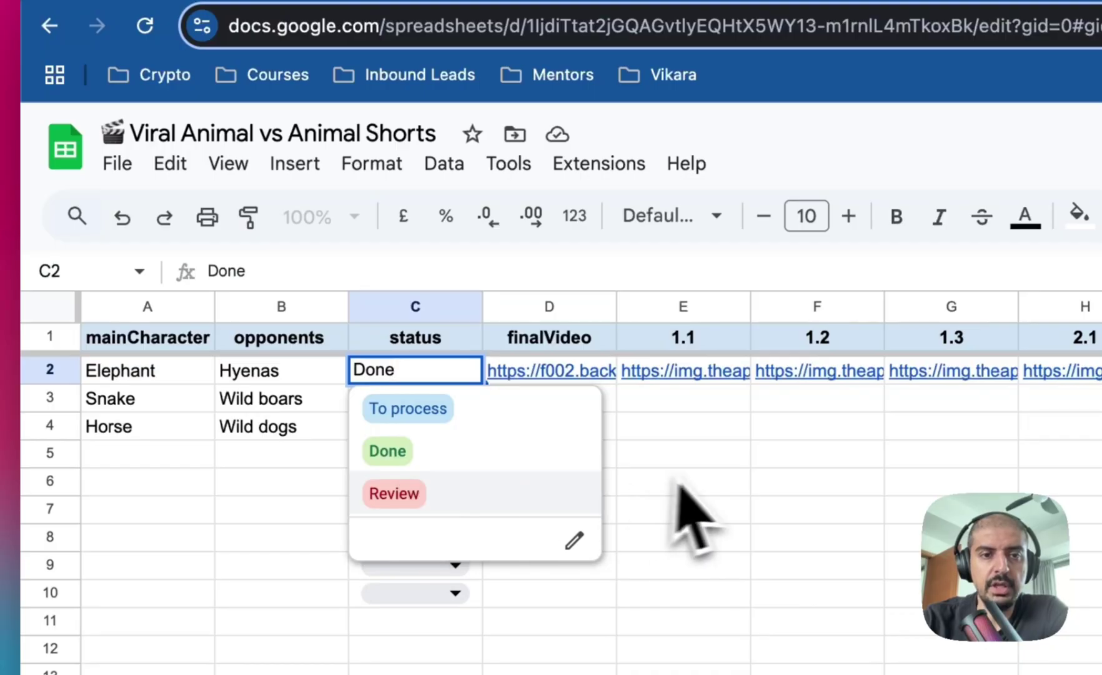
left_click(681, 453)
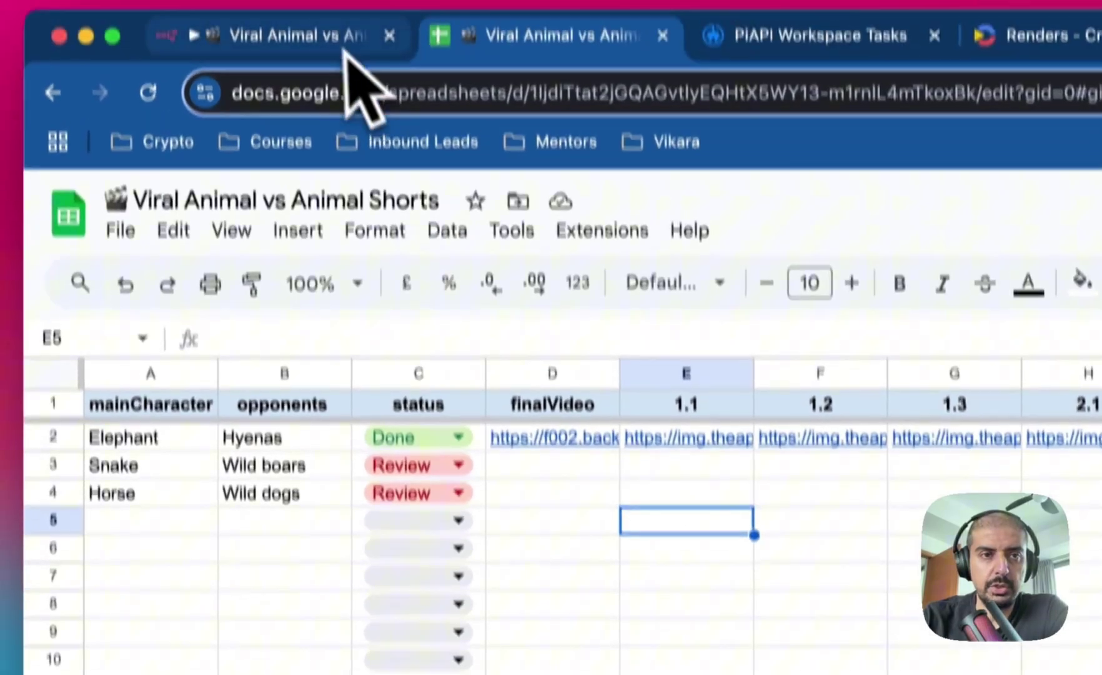
Return to the n8n Get Characters node, review its document and status filter, and enable Return only First Matching Row
left_click(347, 43)
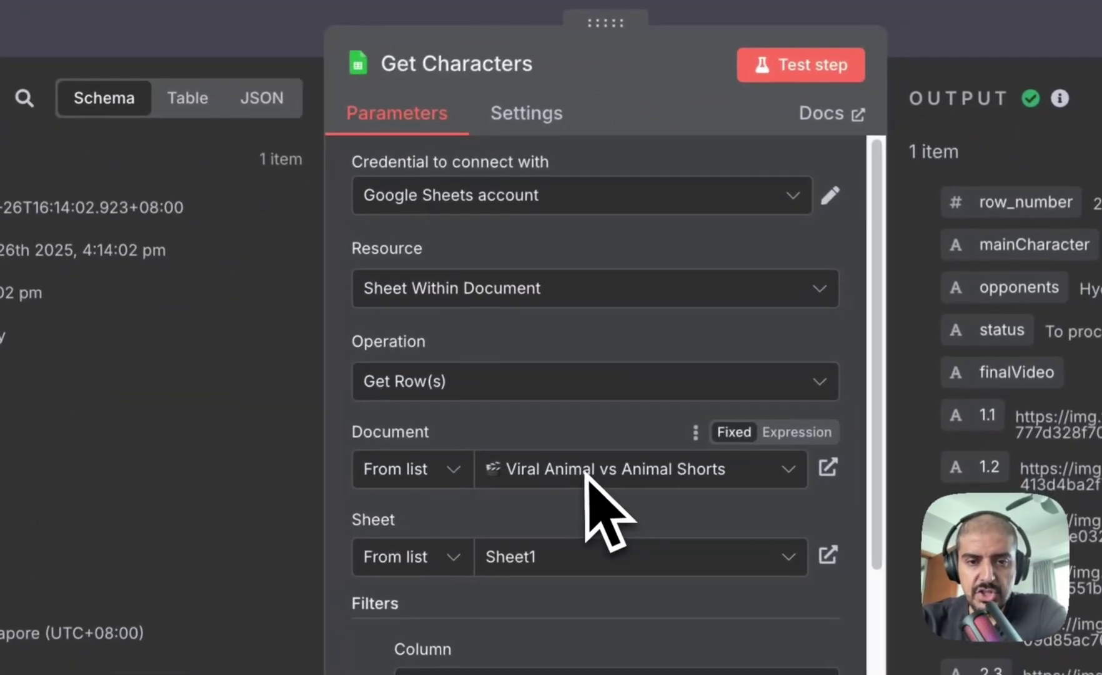
scroll(516, 374, "down", 3)
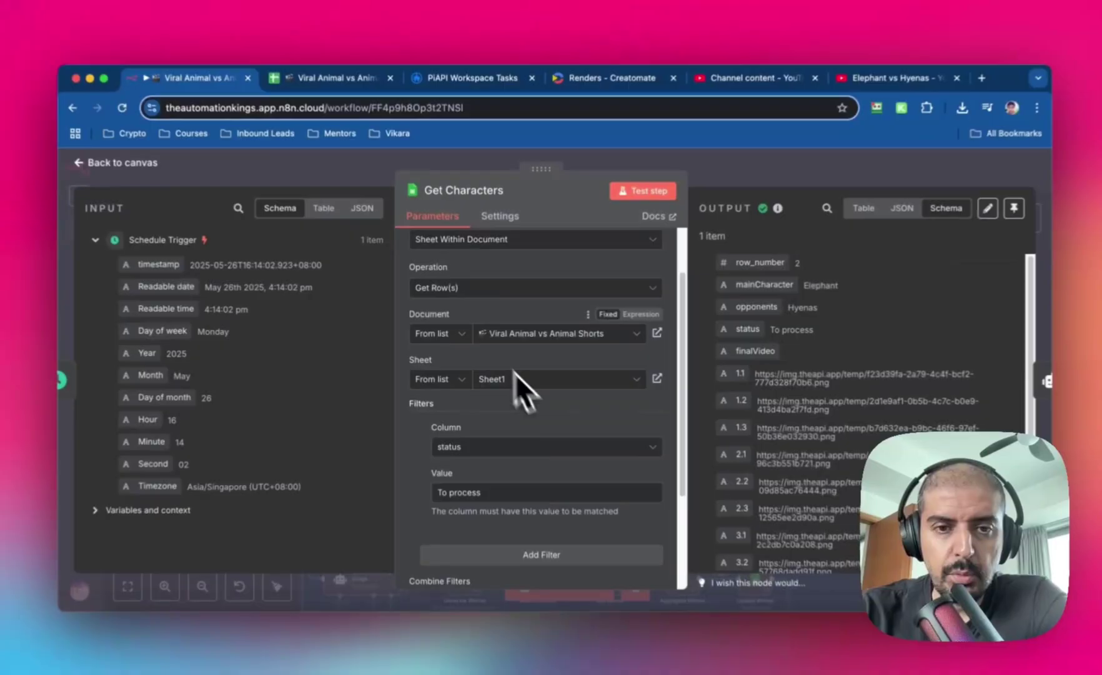
scroll(506, 386, "down", 3)
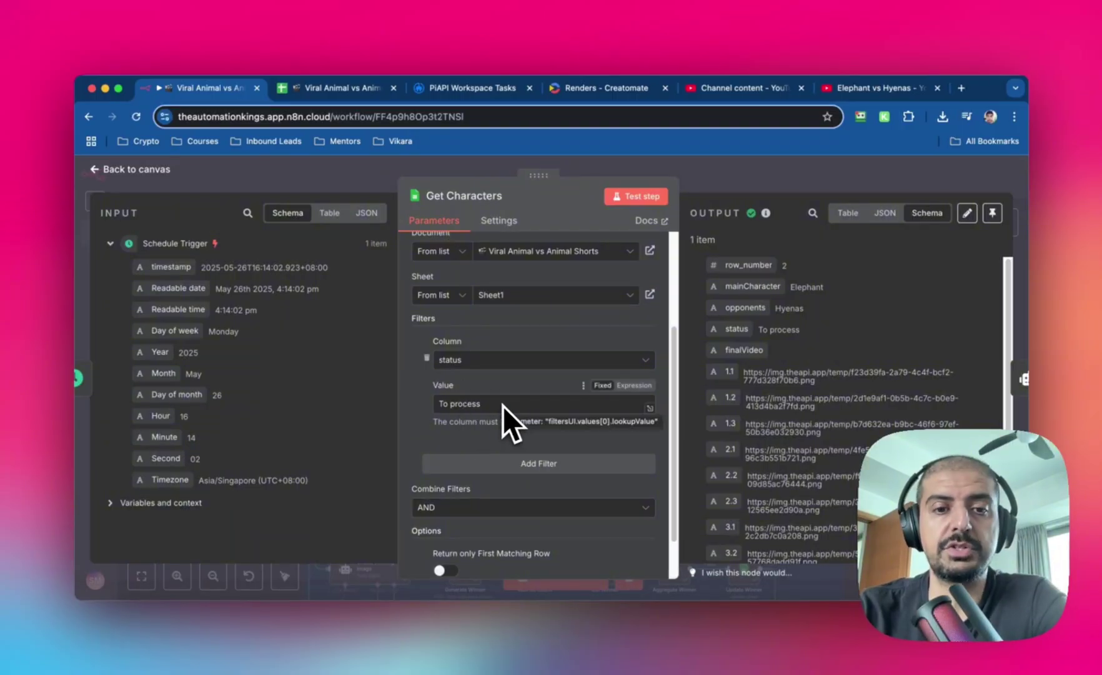
scroll(462, 403, "down", 2)
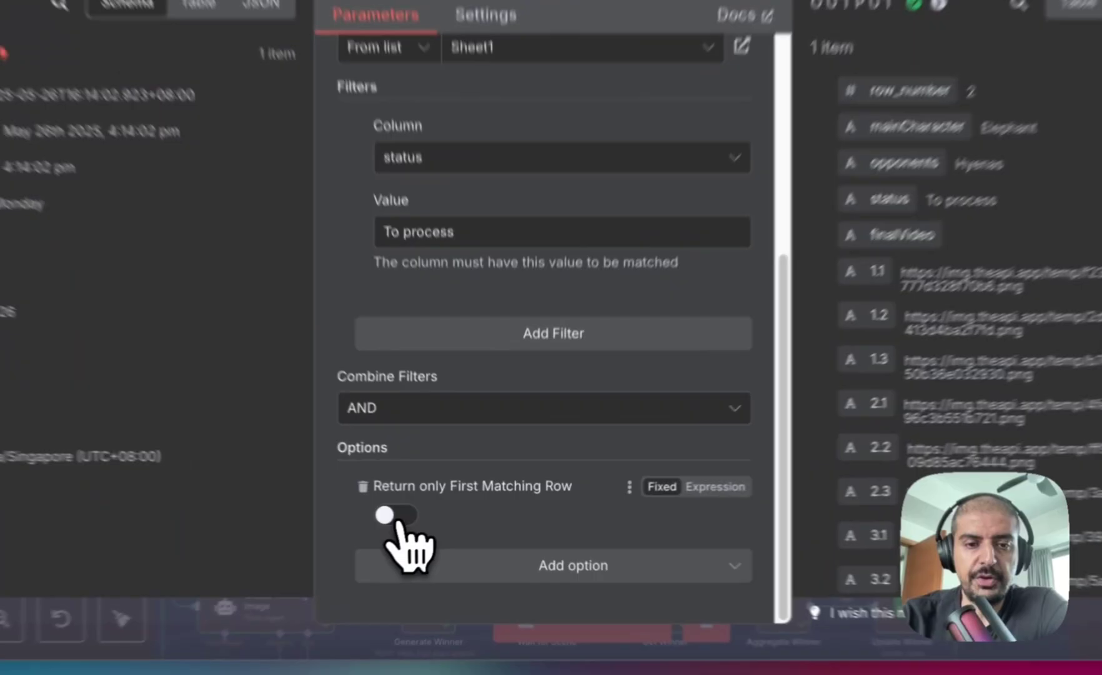
left_click(396, 516)
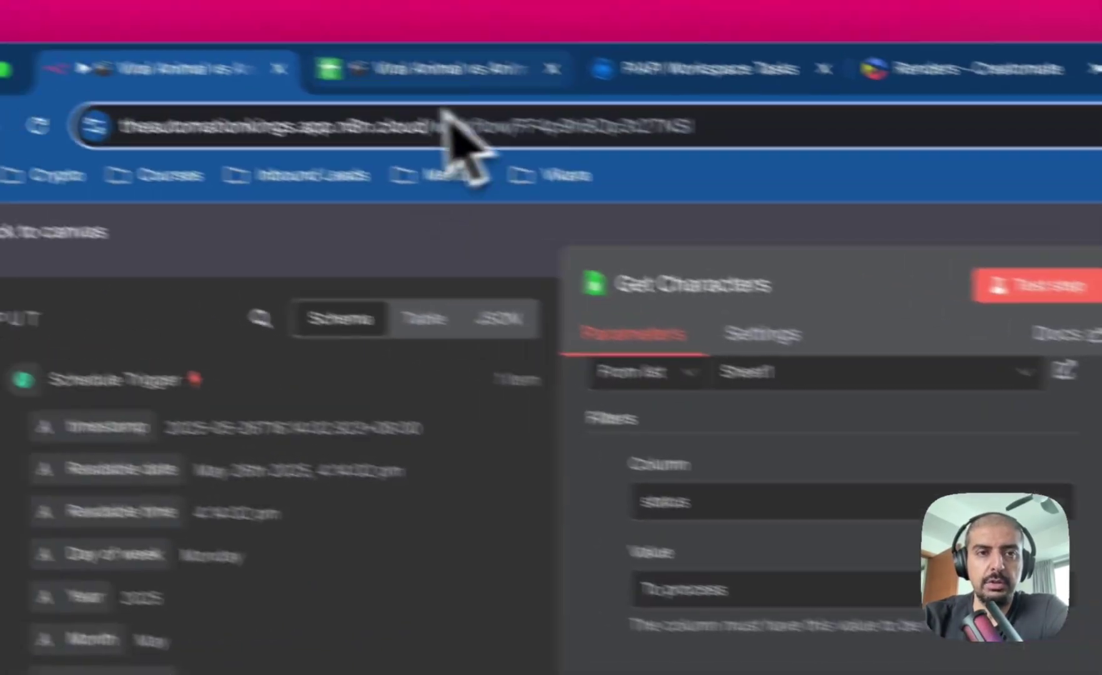
Check the status column in the Google Sheets spreadsheet again, and return to the Get Characters node in n8n
left_click(181, 8)
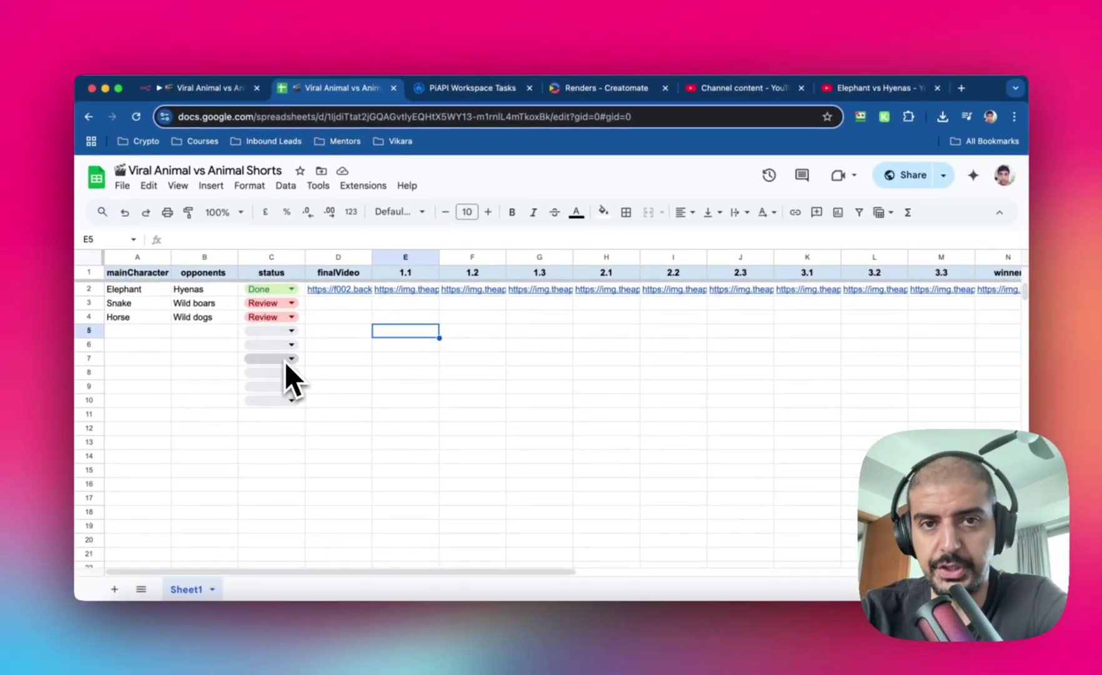
left_click(193, 87)
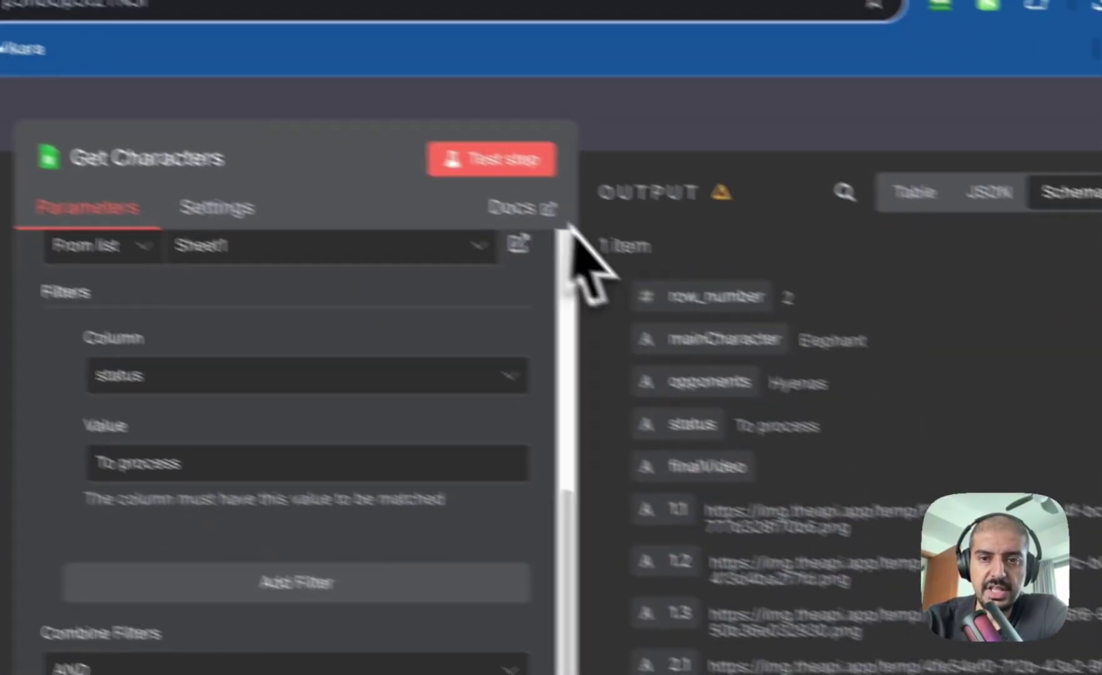
scroll(999, 663, "down", 3)
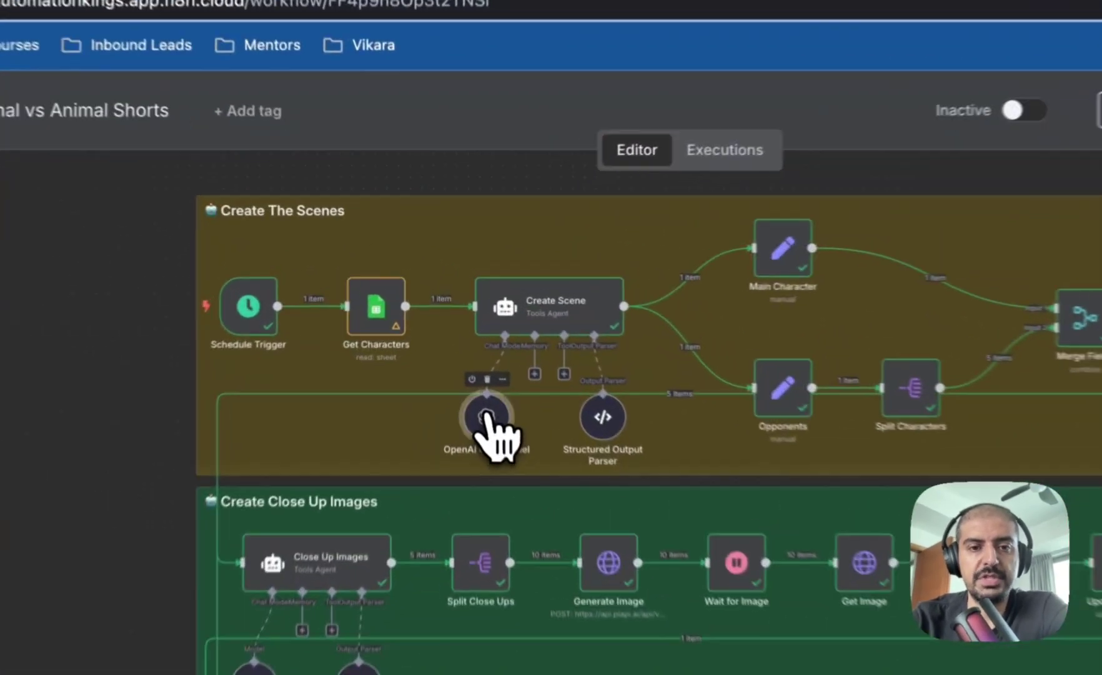
Inspect the OpenAI Chat Model attached to Create Scene and the agent's user prompt built from mainCharacter and opponents
double_click(463, 344)
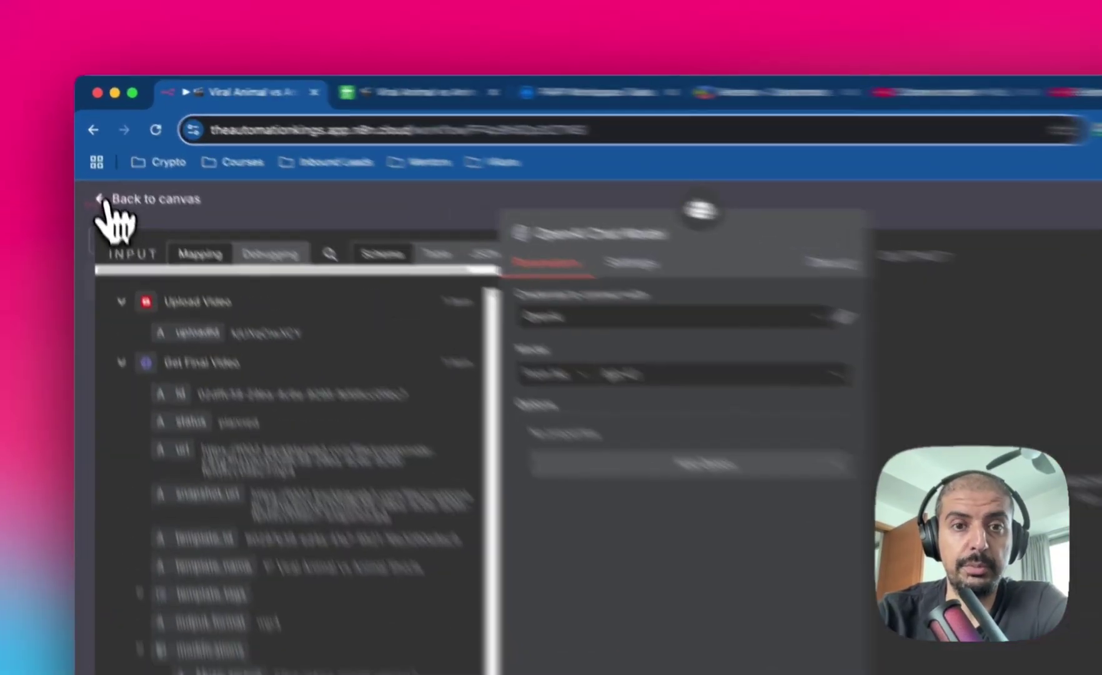
left_click(100, 173)
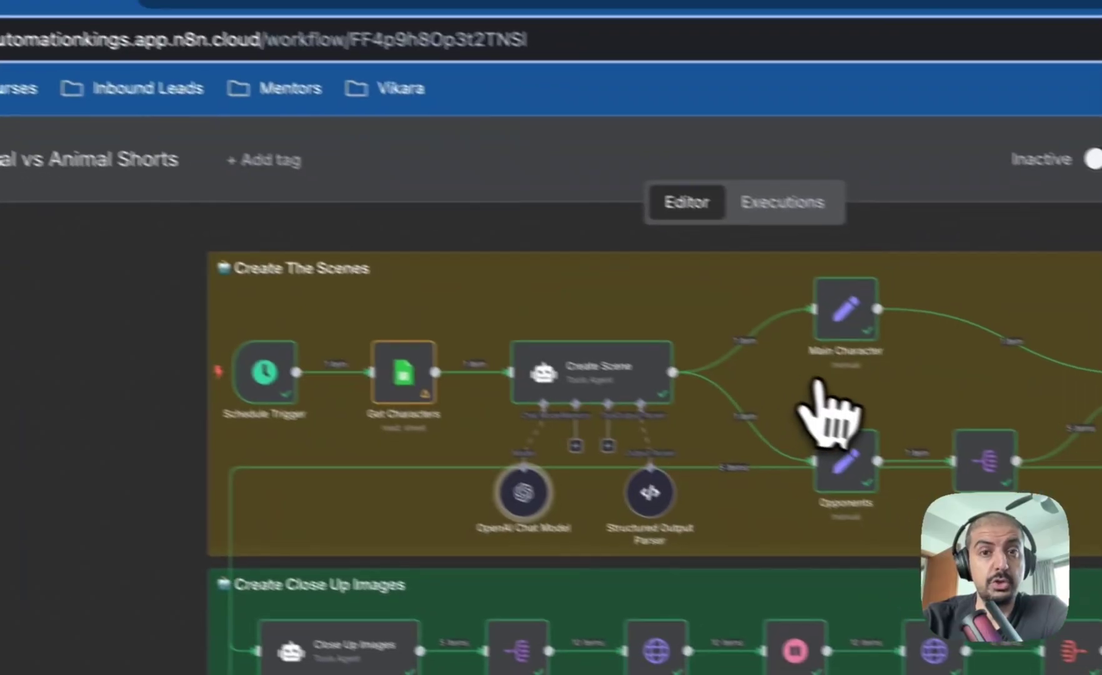
double_click(514, 348)
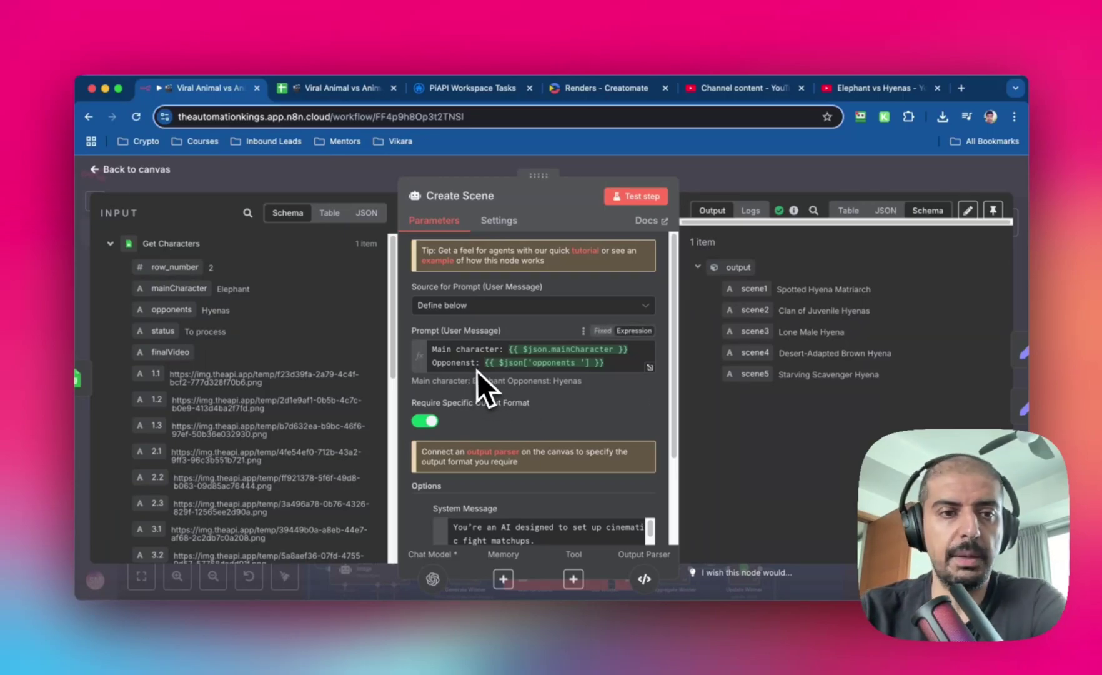
left_click_drag(174, 315, 232, 325)
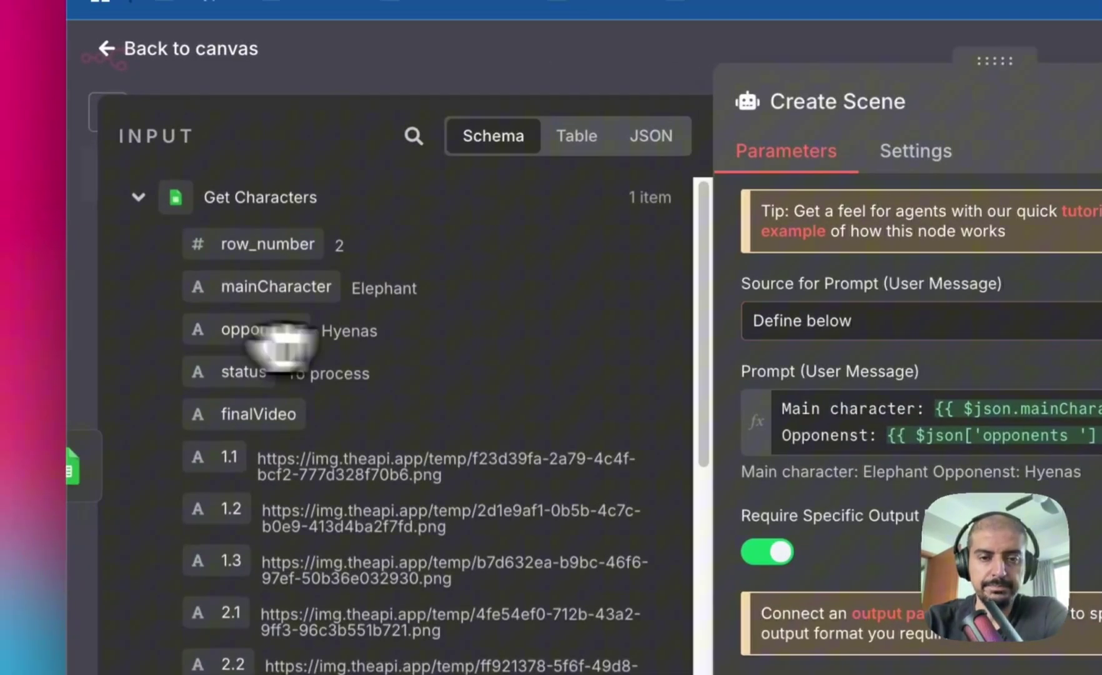
scroll(712, 438, "down", 3)
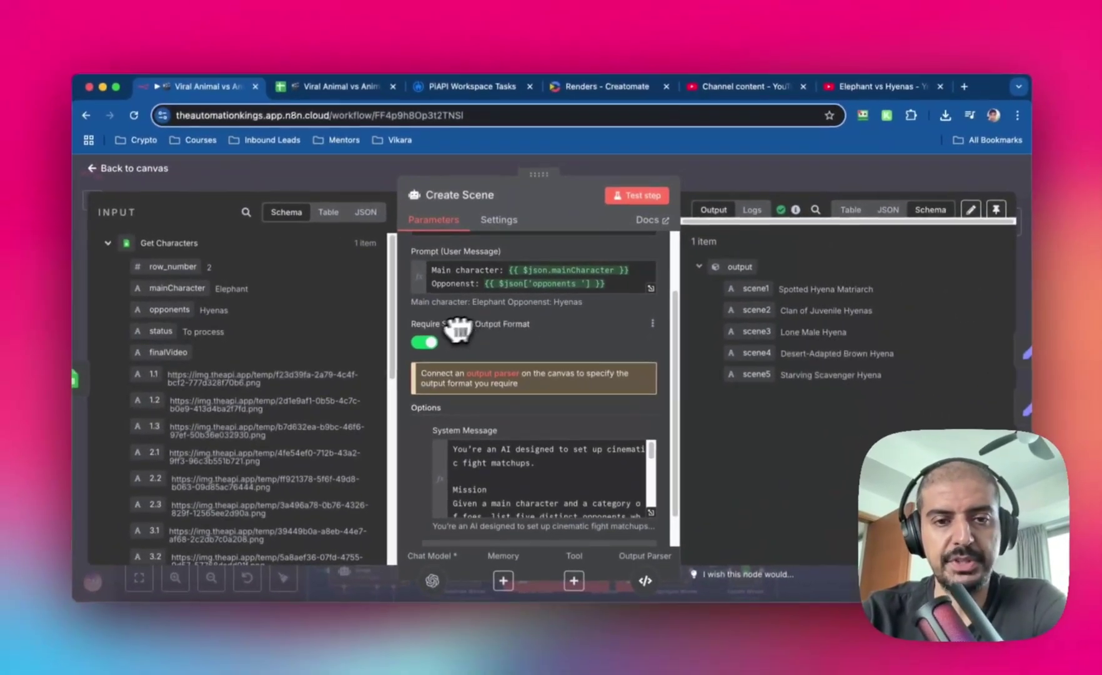
scroll(550, 437, "down", 2)
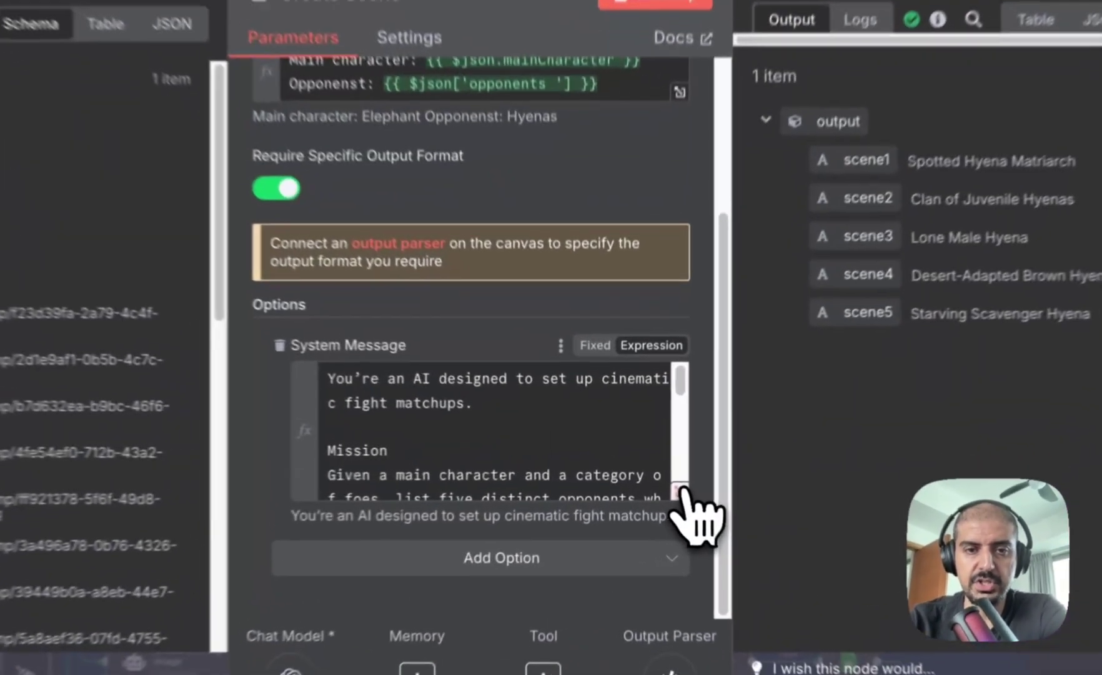
Read the full system message of the Create Scene agent in the expanded expression editor, and return to the canvas
left_click(650, 473)
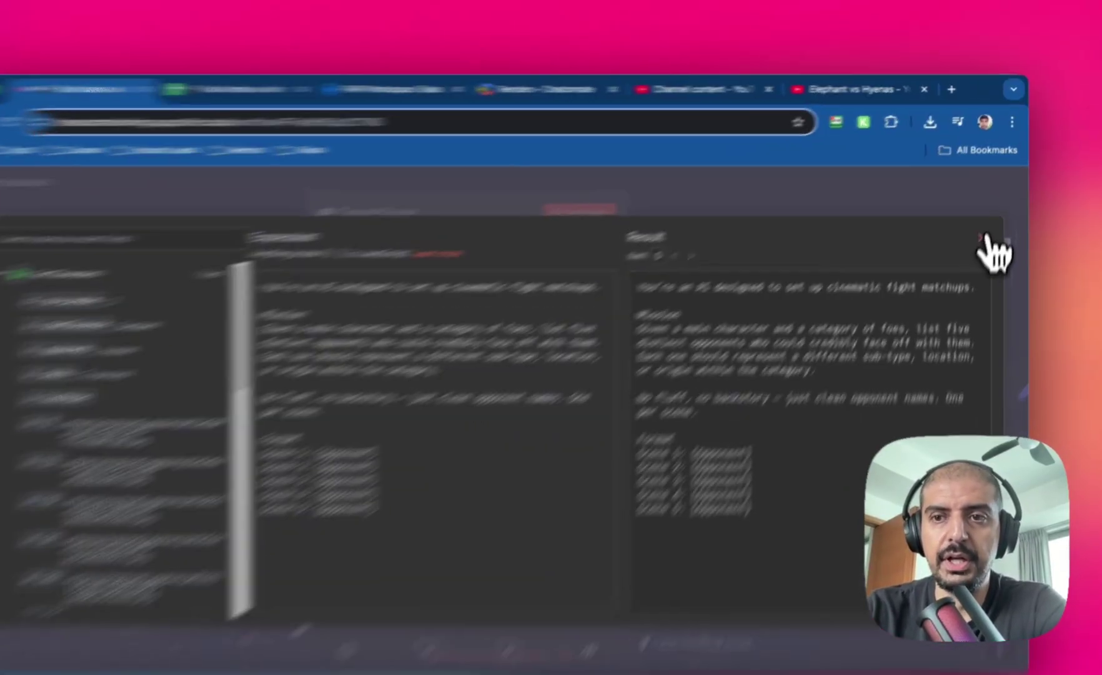
left_click(988, 217)
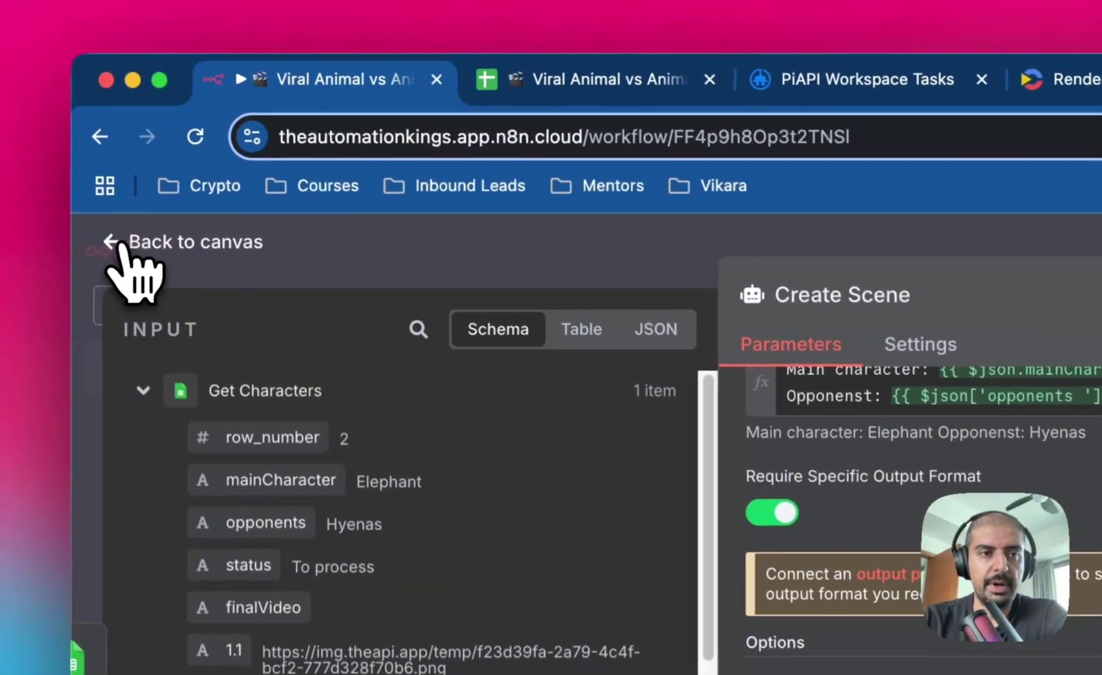
left_click(128, 249)
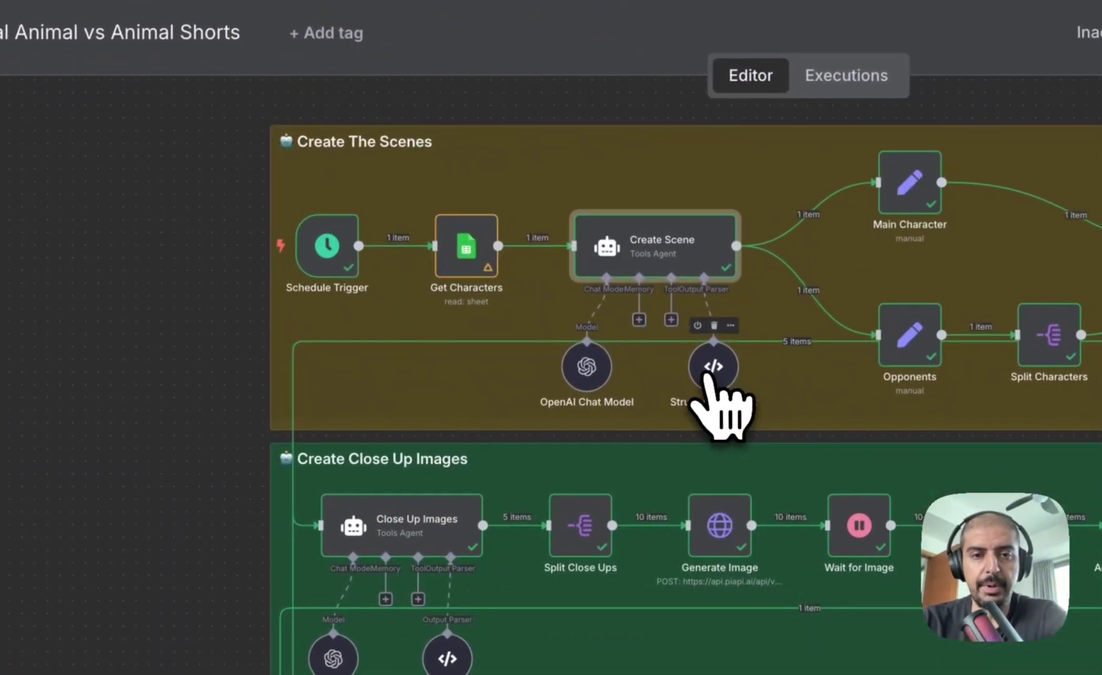
Examine the Structured Output Parser's JSON example and the scenes in the Create Scene node's output
double_click(712, 370)
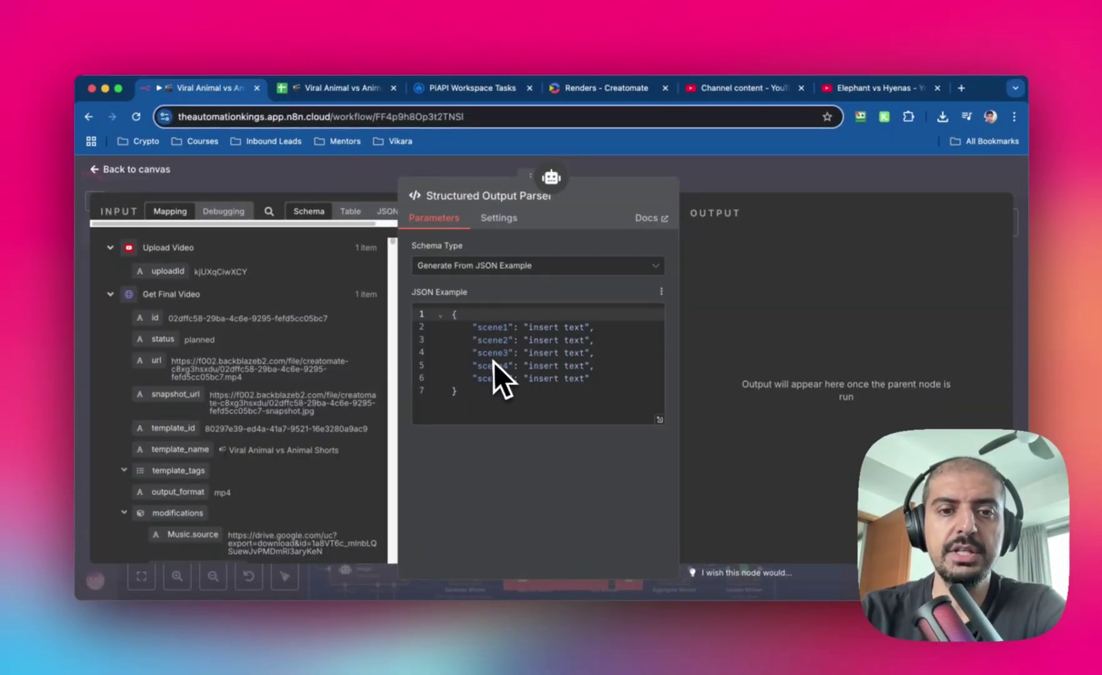
left_click(100, 168)
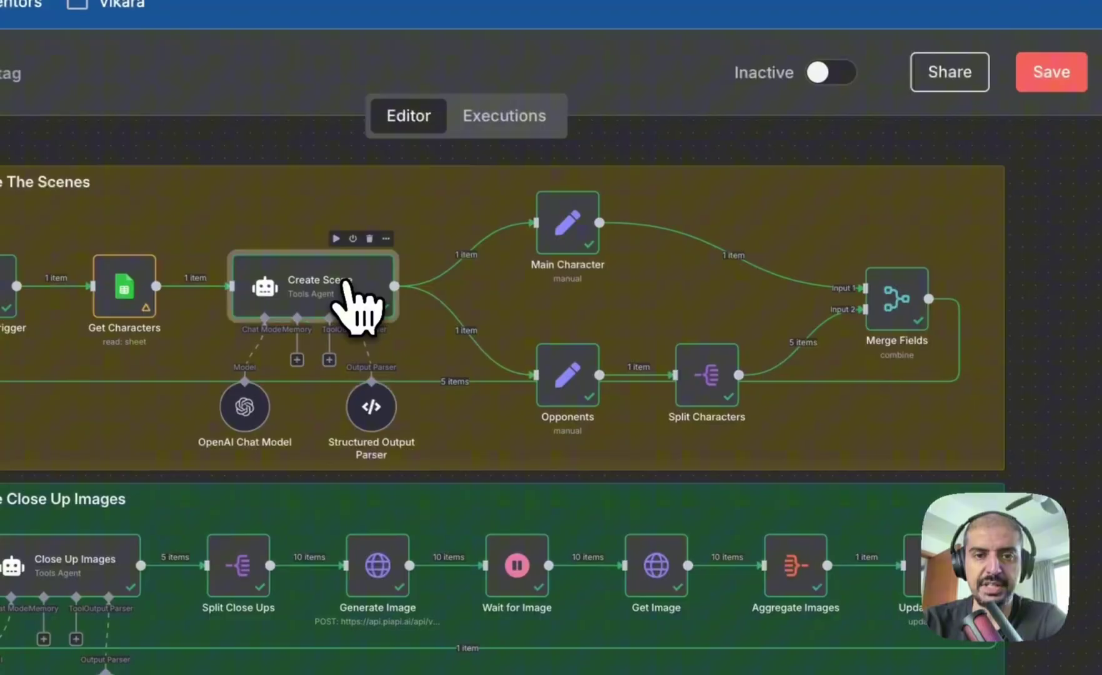
double_click(347, 289)
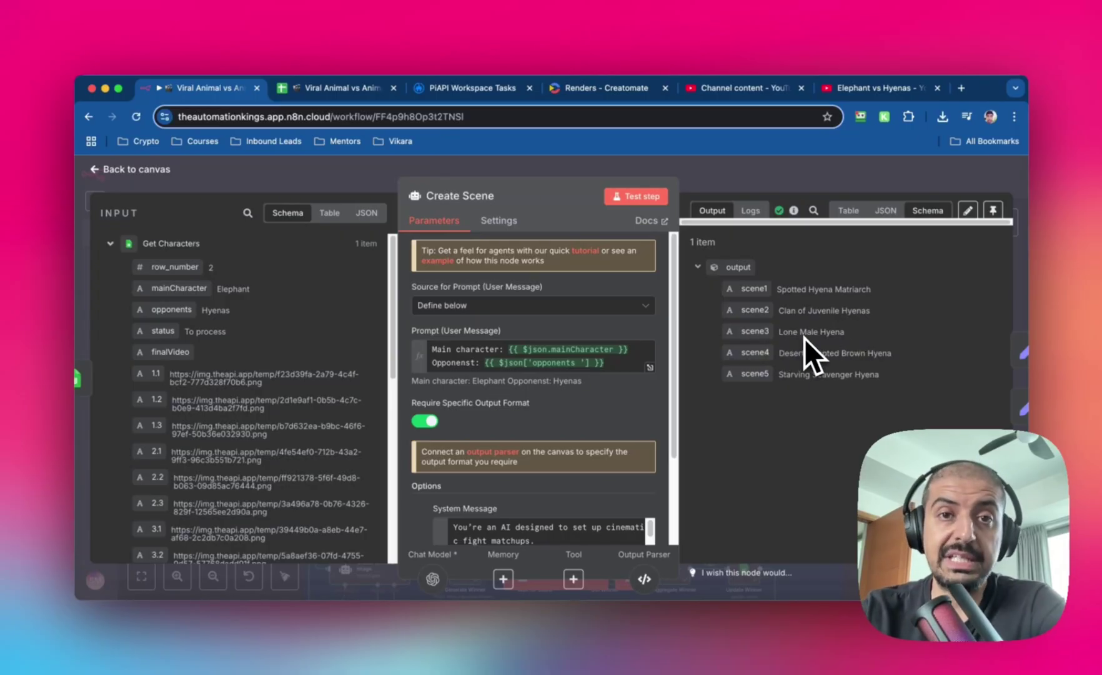
left_click(134, 170)
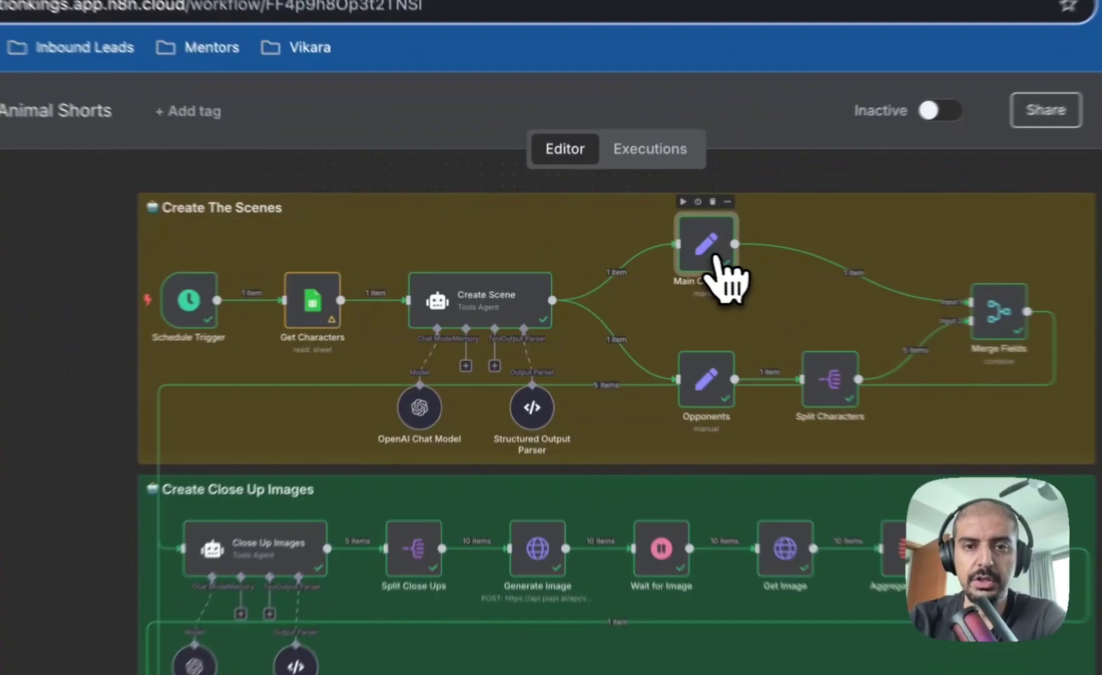
Inspect the Main Character node's mapped field and the opponents array mapping in the Opponents node
double_click(630, 262)
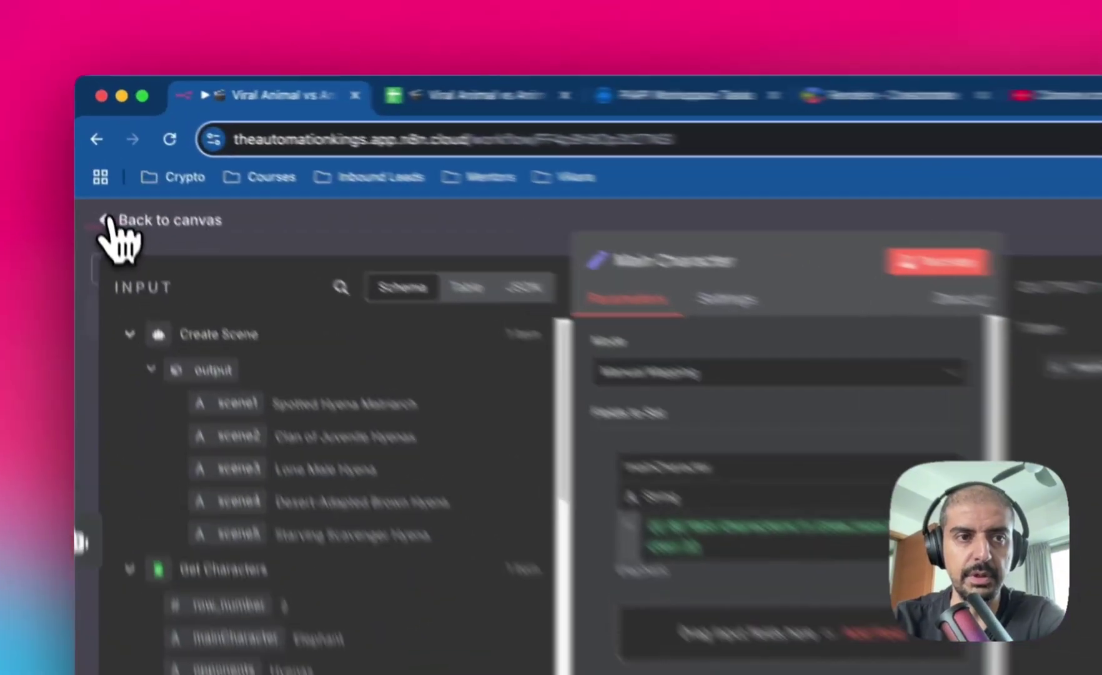
left_click(95, 168)
double_click(677, 422)
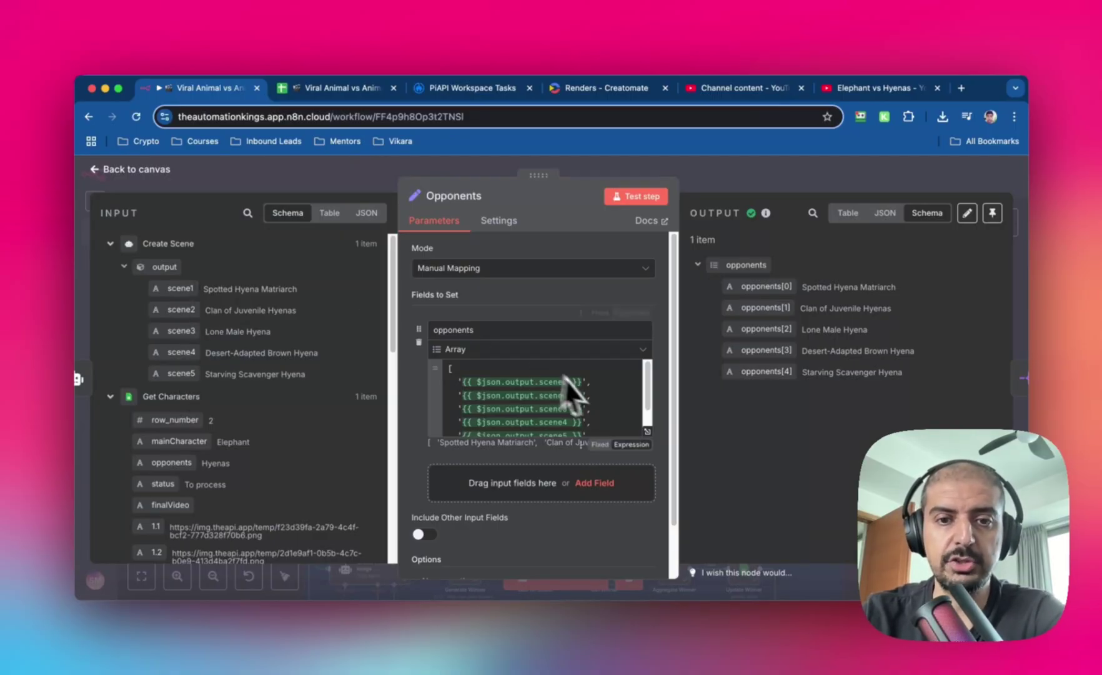
scroll(581, 390, "down", 2)
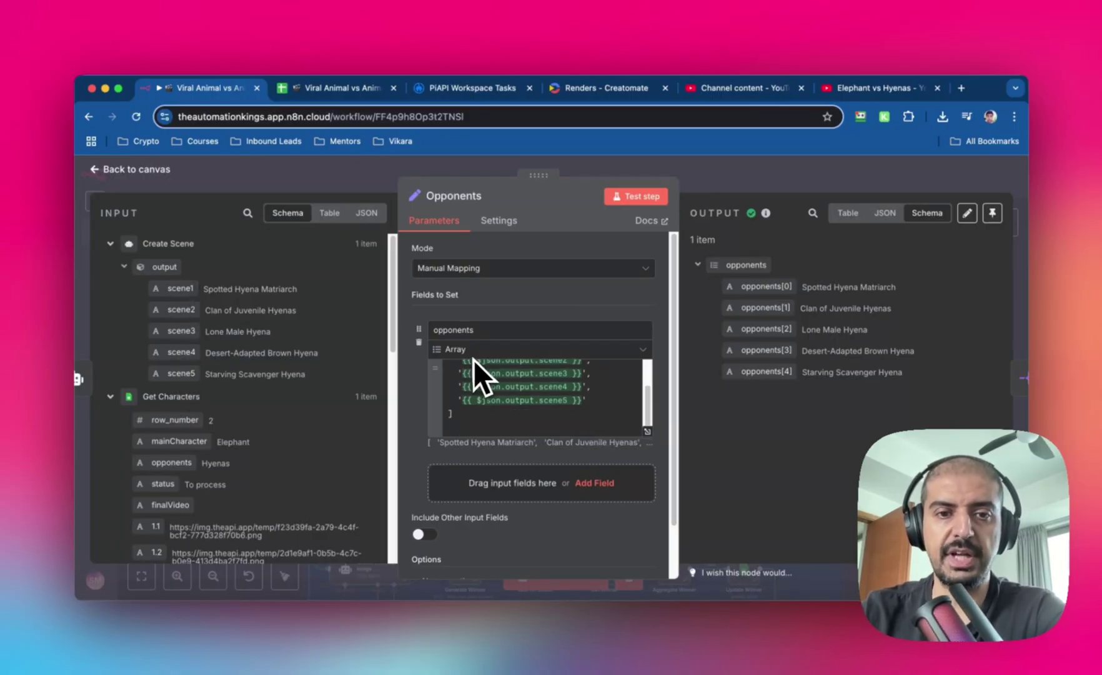
scroll(589, 400, "up", 2)
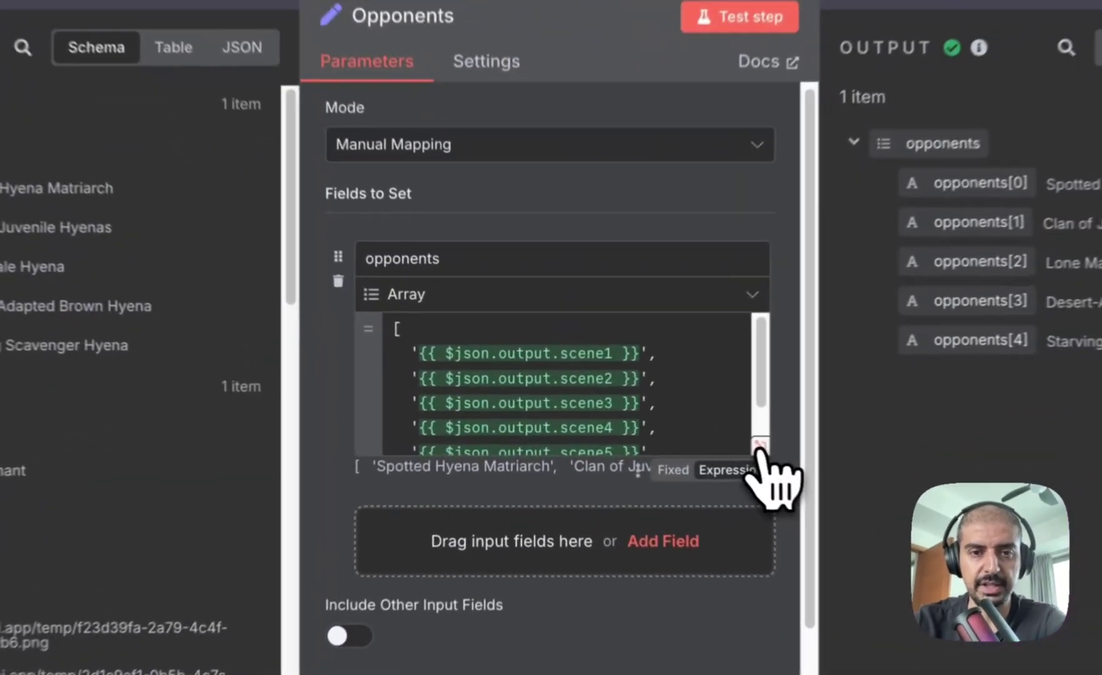
View the opponents array expression and its result in the expanded editor, and close the Opponents node
left_click(648, 430)
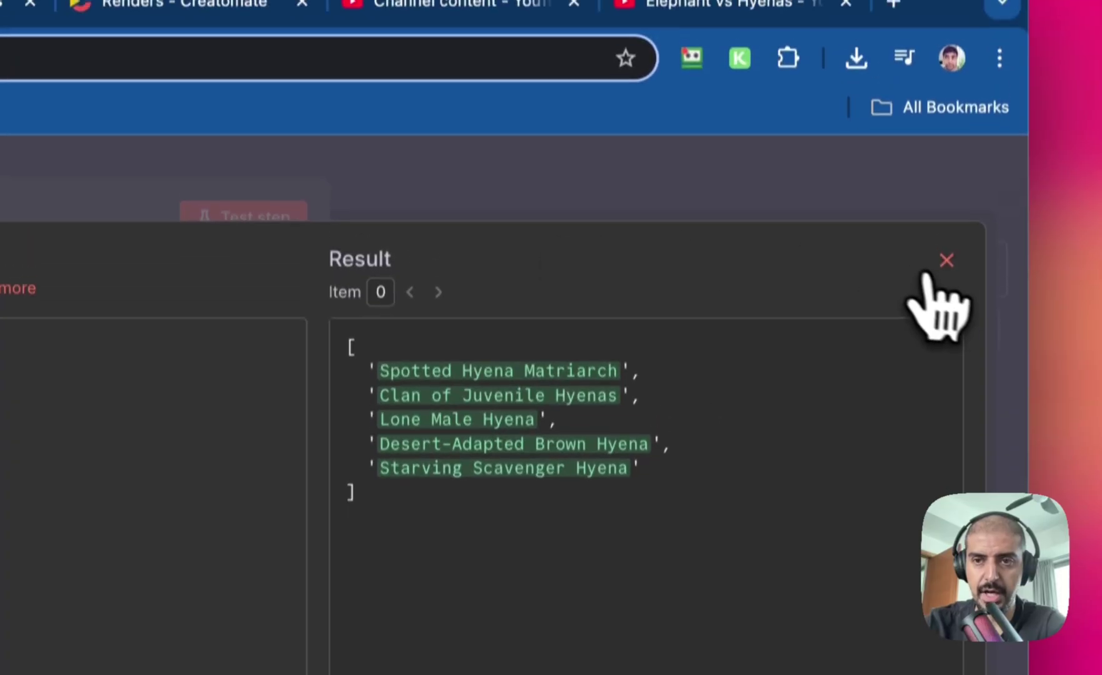
left_click(946, 197)
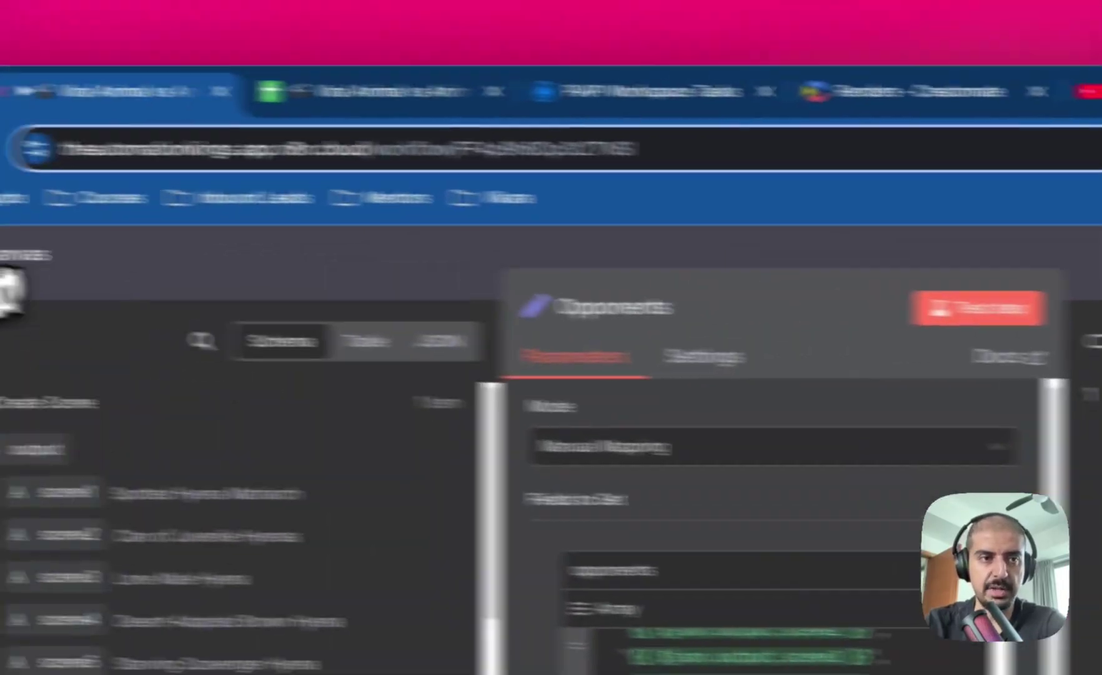
key("Escape")
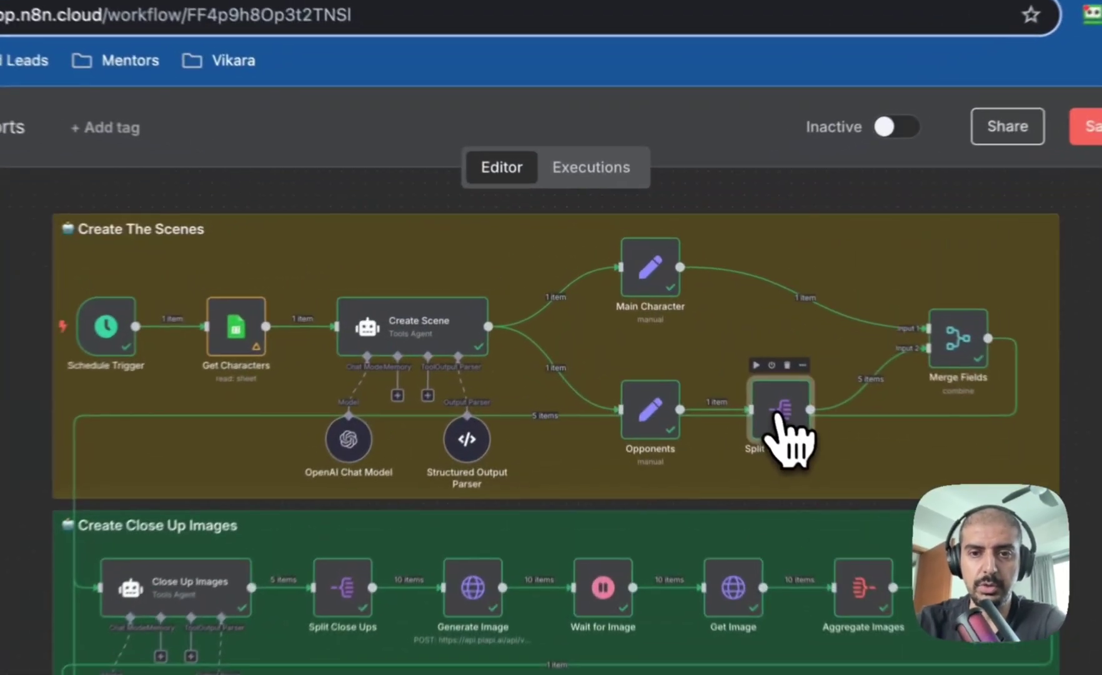
Inspect the field setup of the Split Characters node and the combine settings and output of the Merge Fields node
double_click(695, 329)
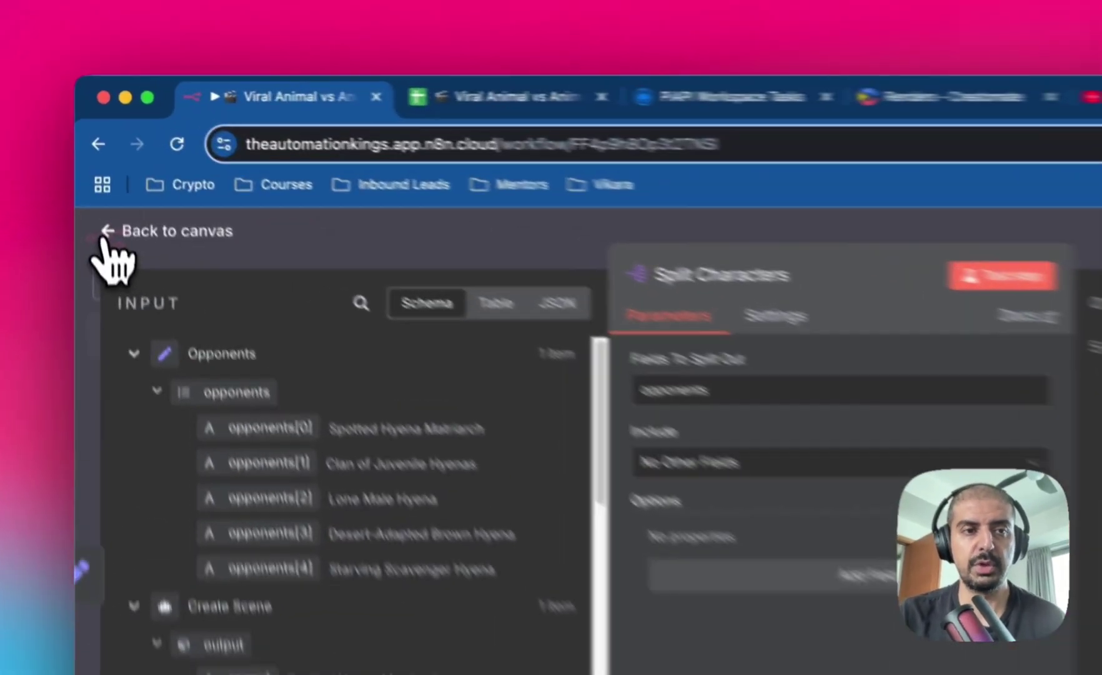
left_click(103, 169)
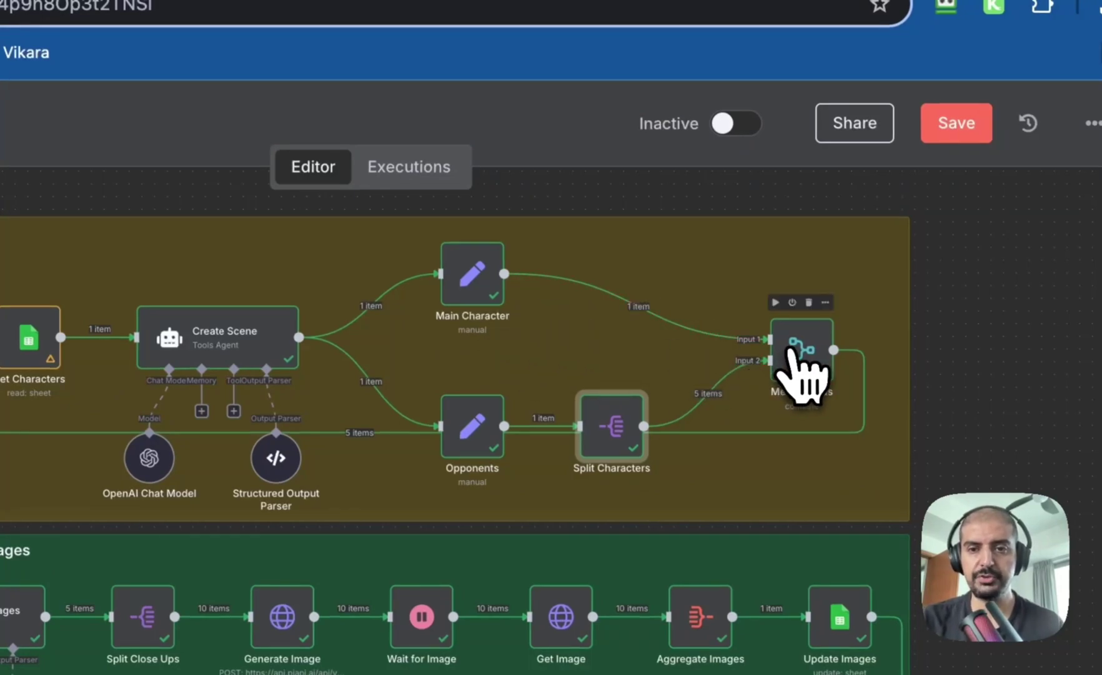
double_click(790, 348)
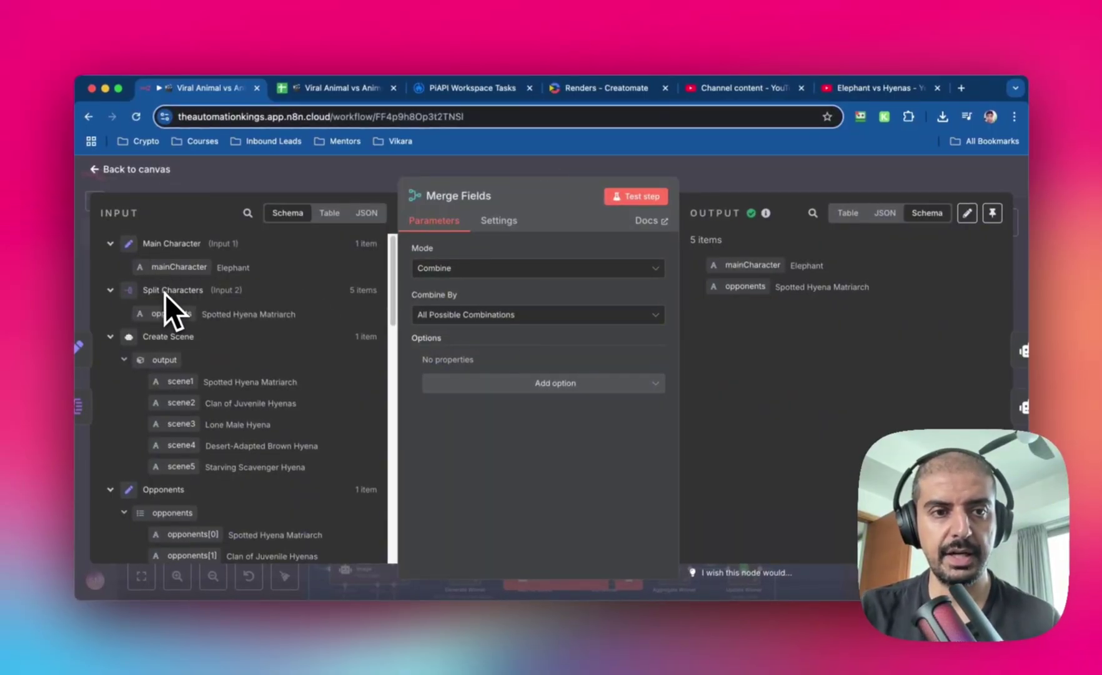
left_click(94, 169)
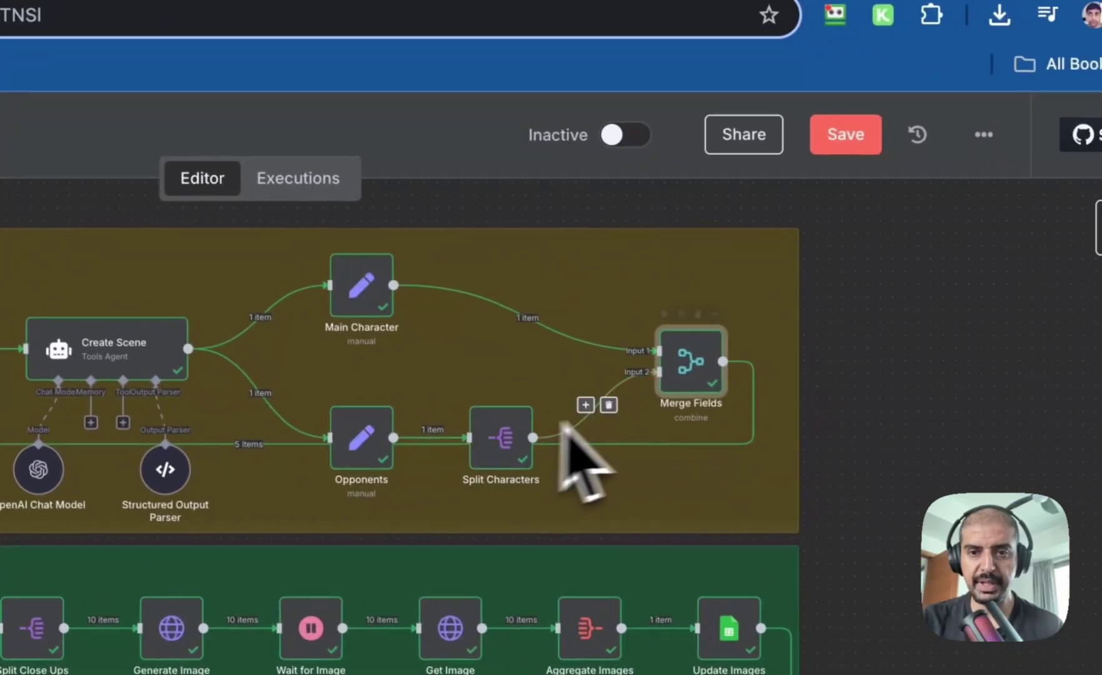
double_click(685, 385)
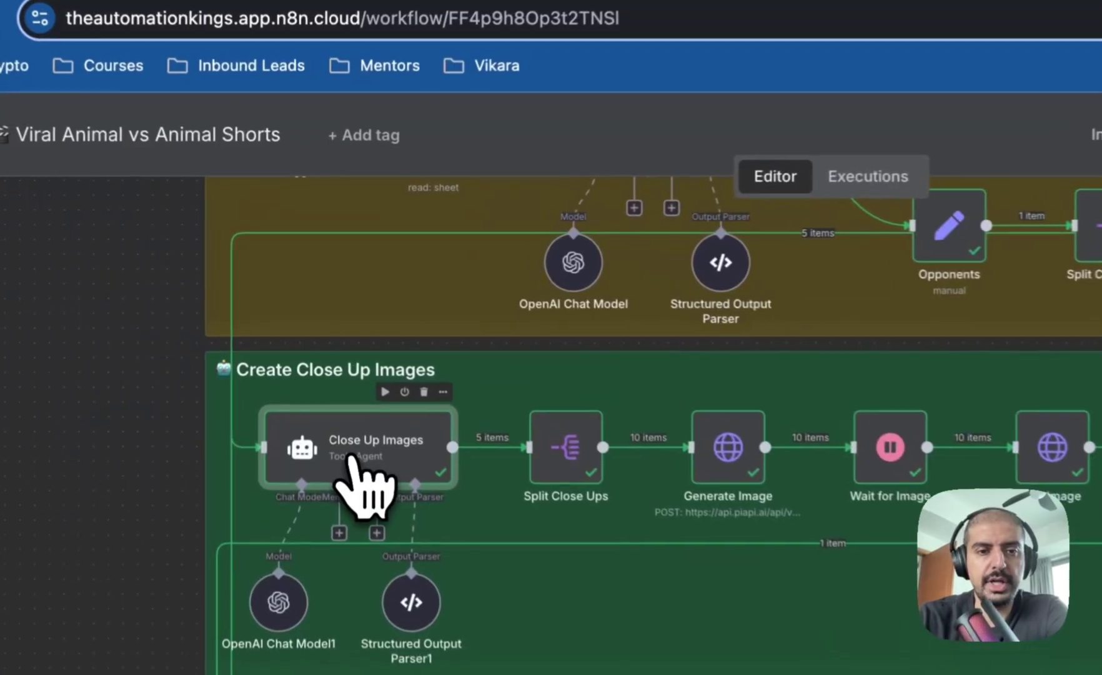
Read the Close Up Images agent's prompt and full system message, and the JSON example in its Structured Output Parser1
double_click(340, 344)
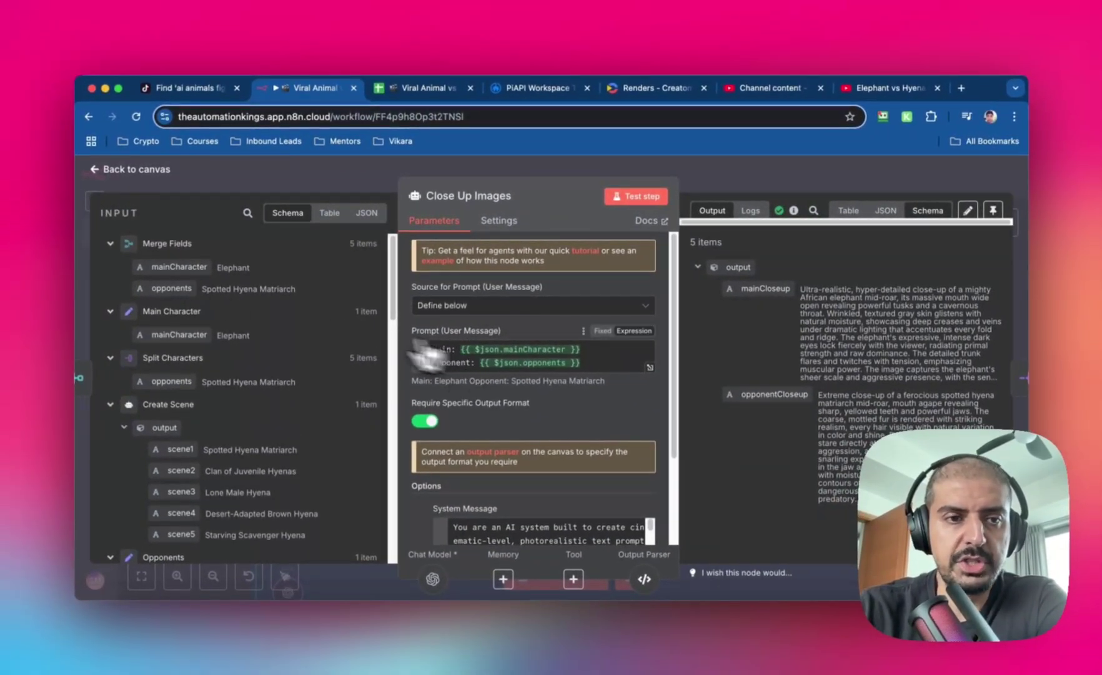
scroll(556, 343, "down", 2)
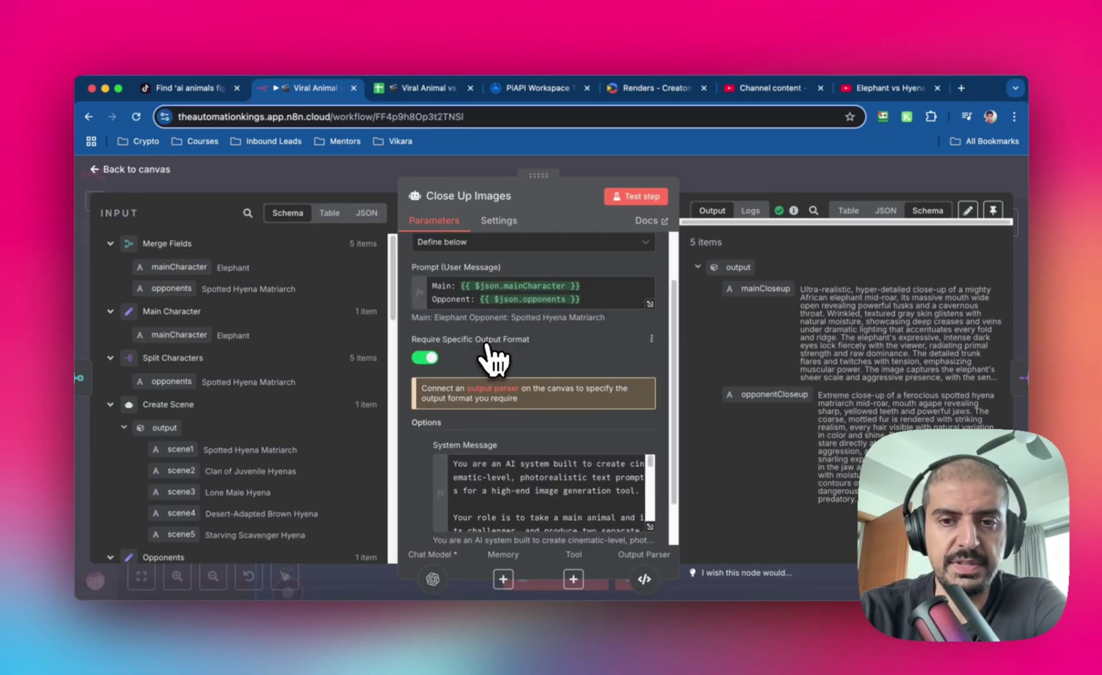
scroll(503, 400, "down", 2)
left_click(652, 478)
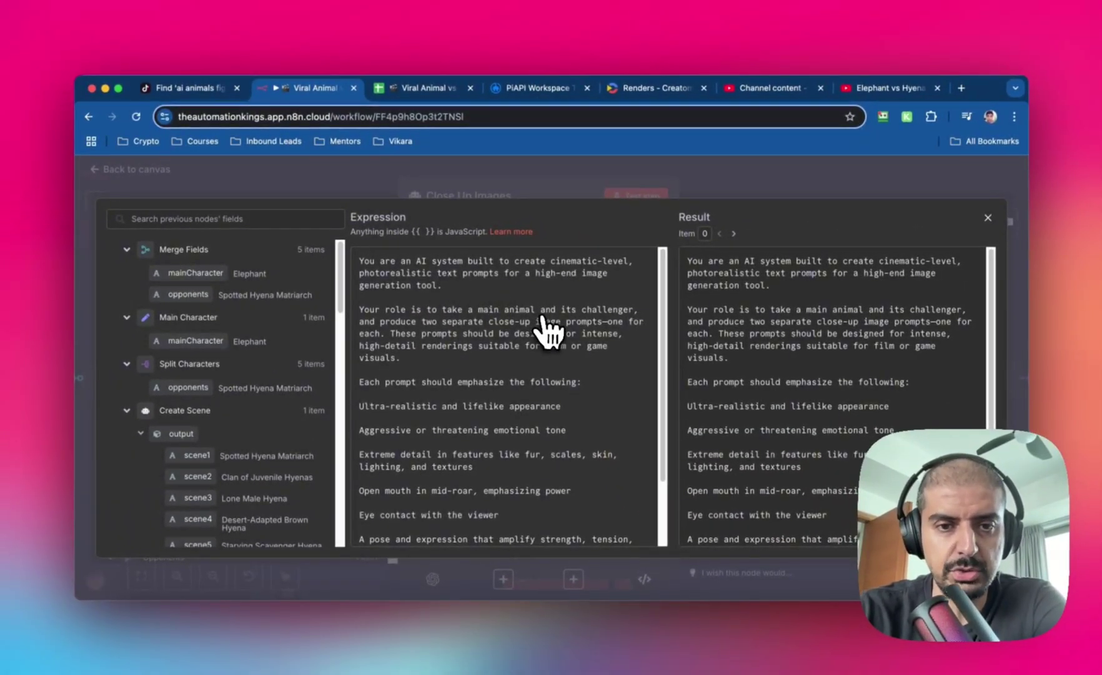
scroll(611, 394, "down", 5)
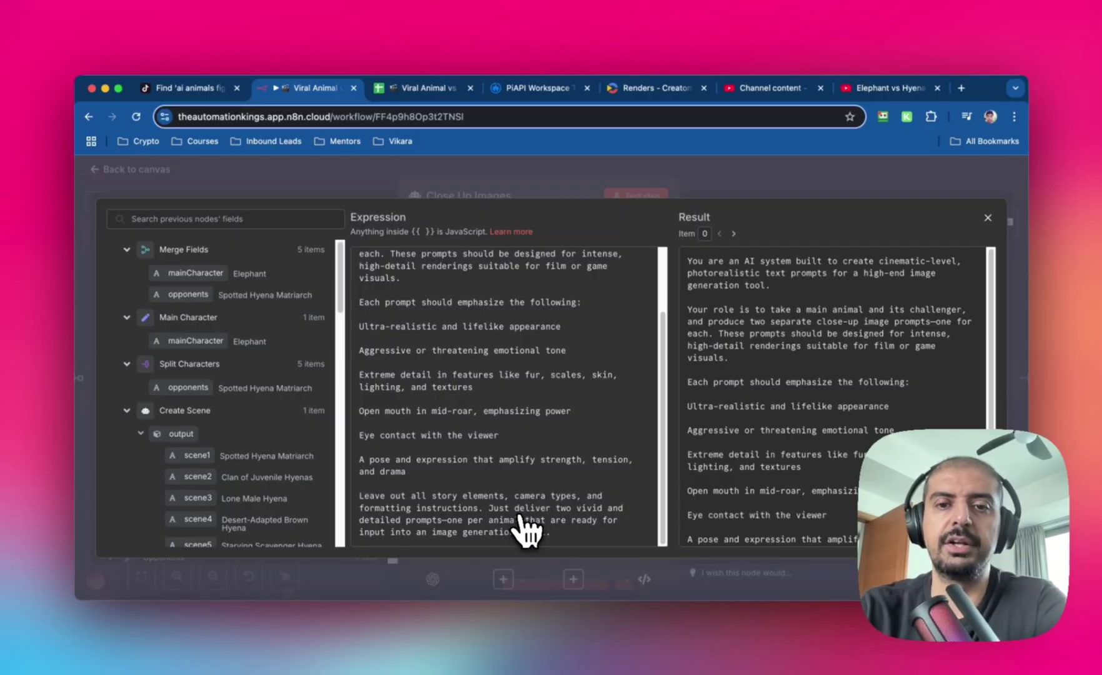
left_click(988, 217)
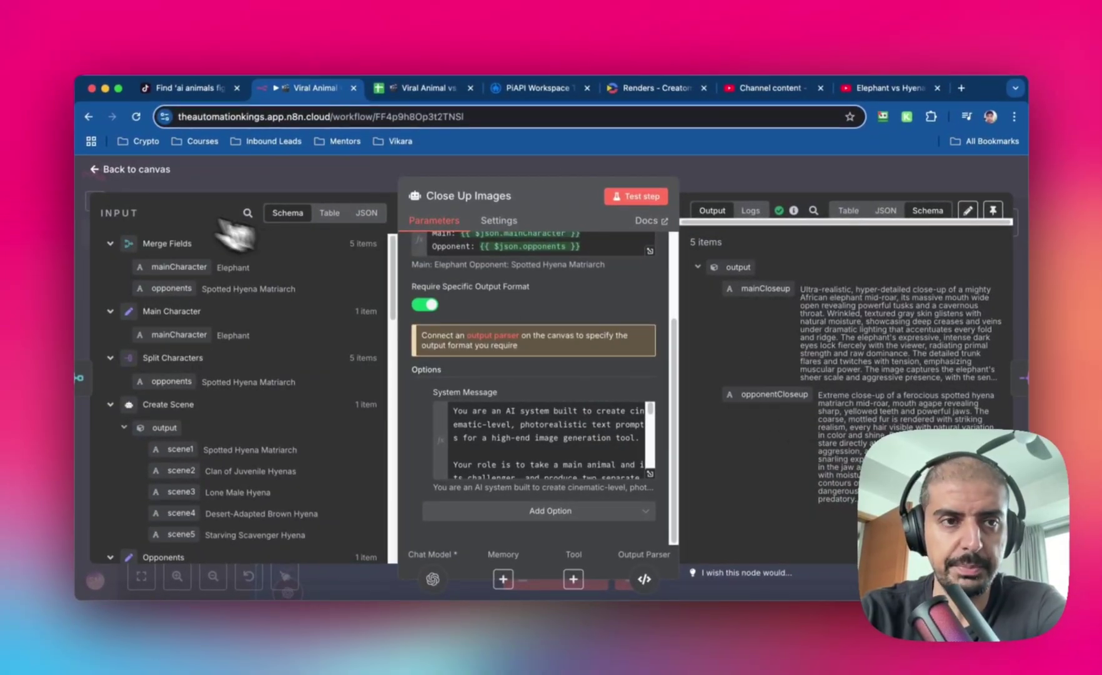
left_click(130, 169)
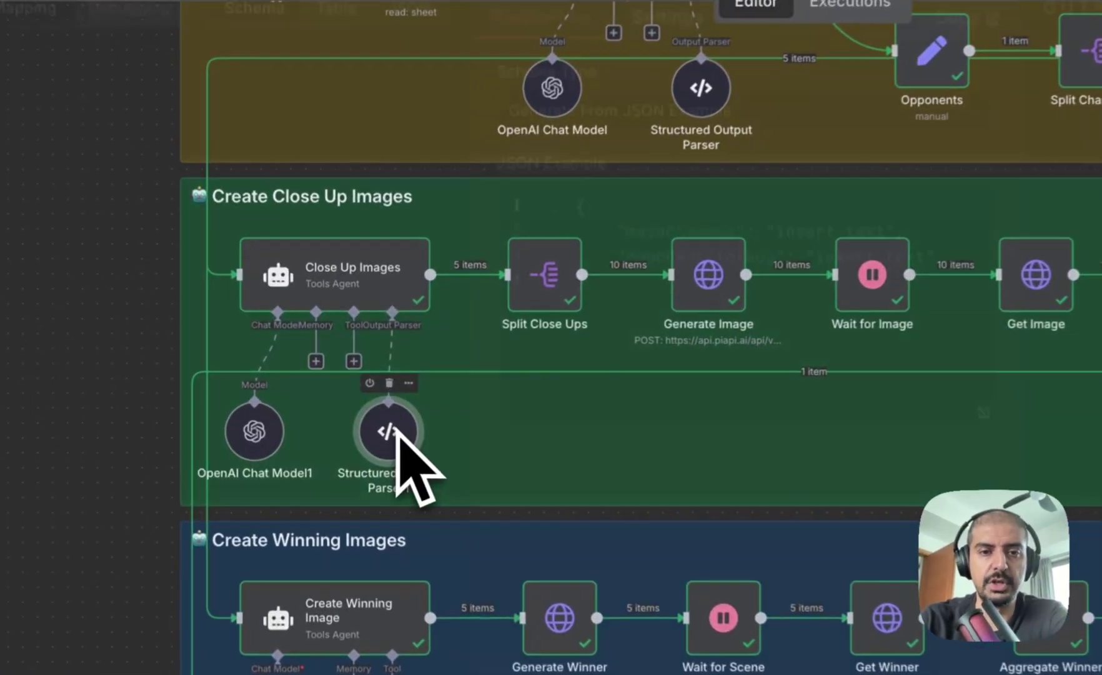
double_click(356, 419)
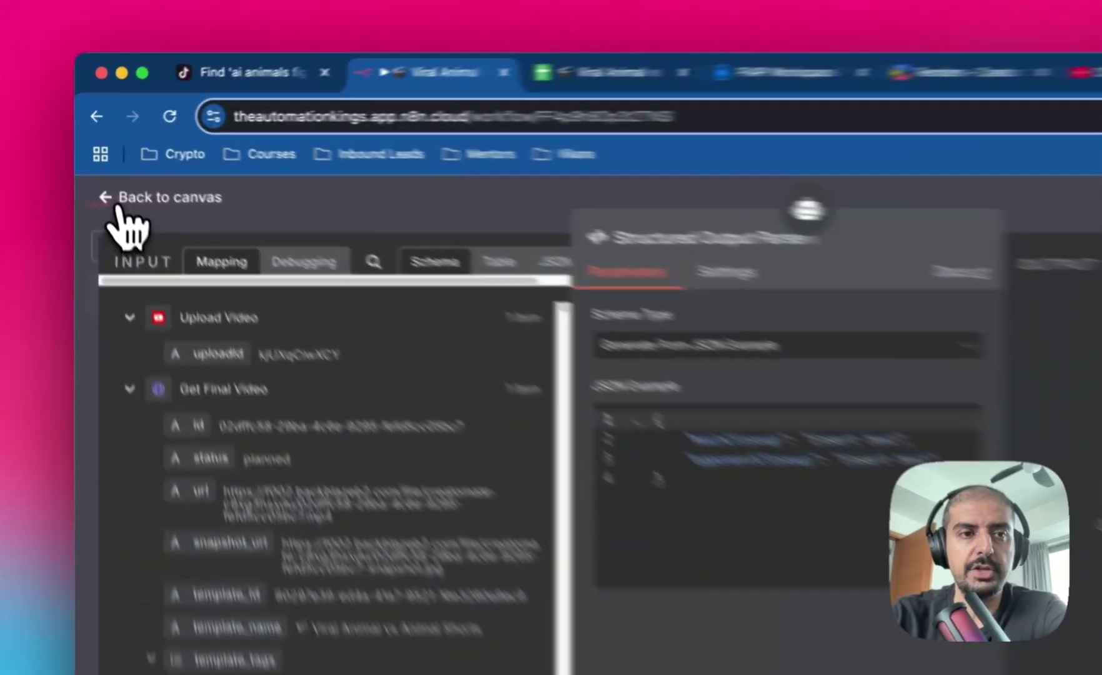
left_click(96, 170)
Examine the main and opponent close-up prompts in the Close Up Images output and the field setup of Split Close Ups
double_click(628, 544)
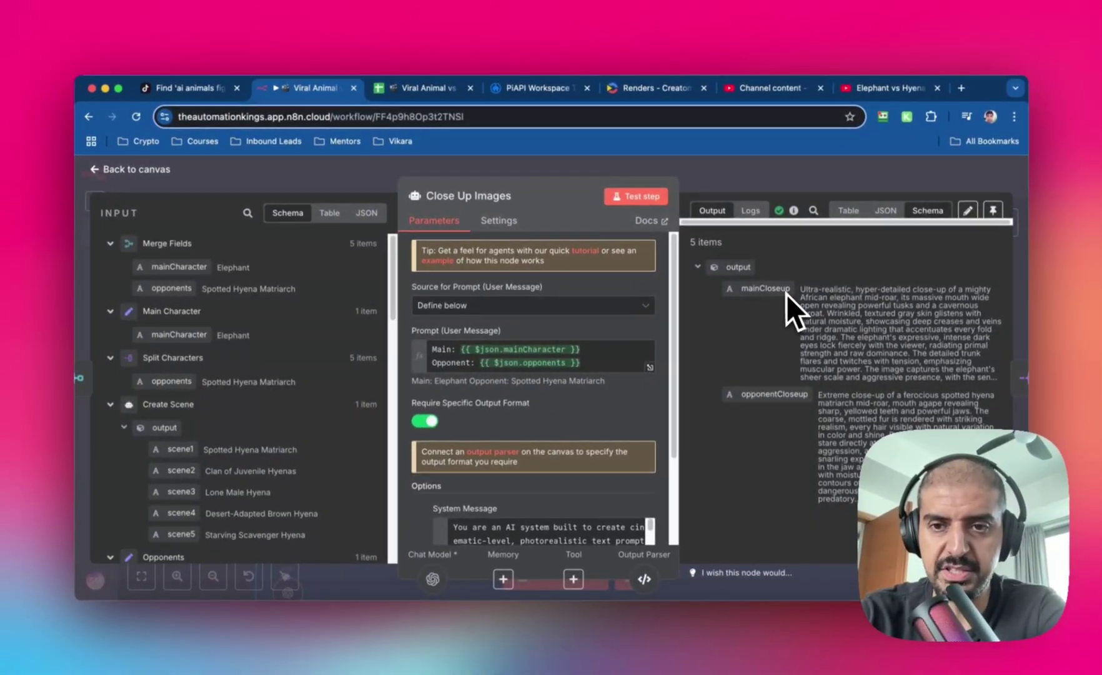
key("Escape")
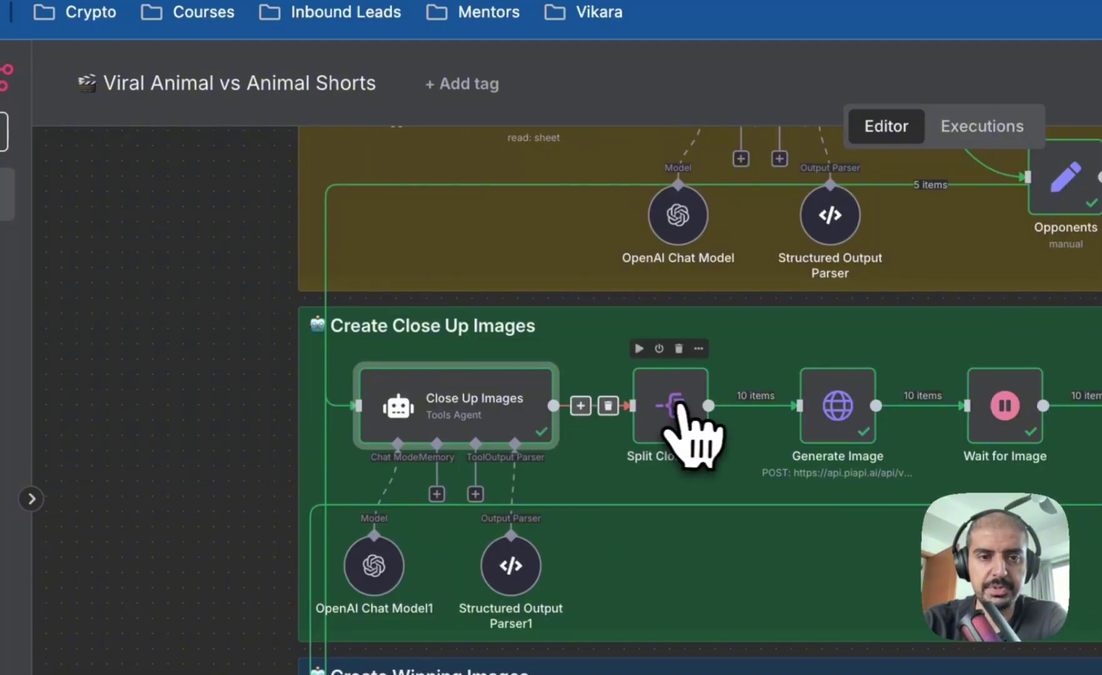
double_click(688, 418)
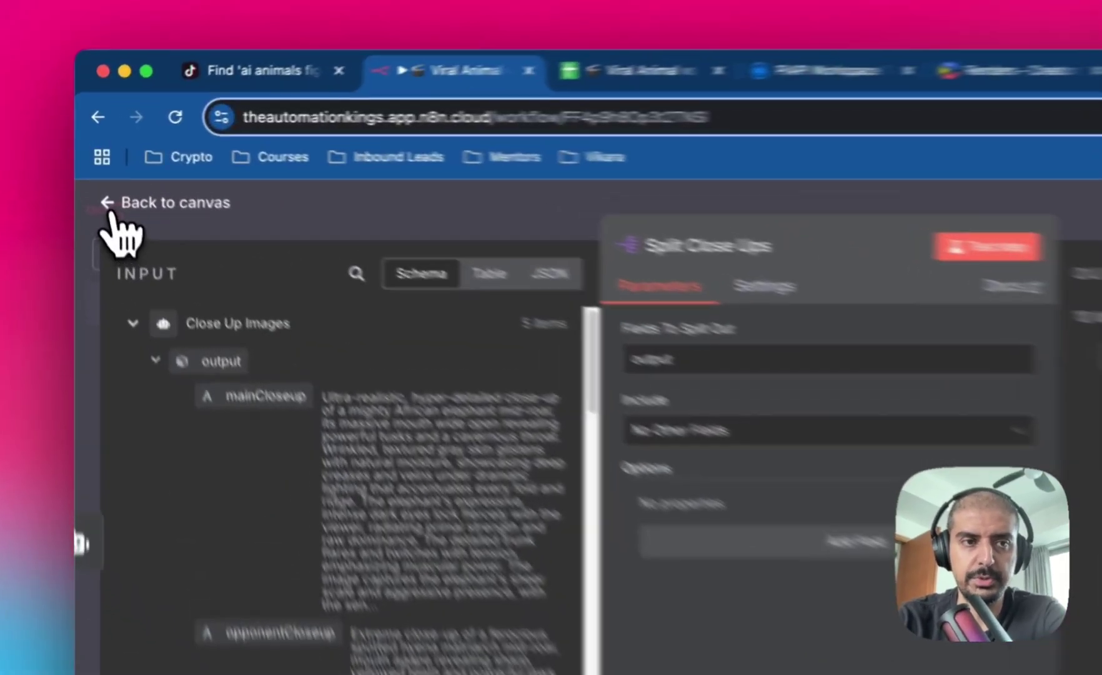
left_click(107, 170)
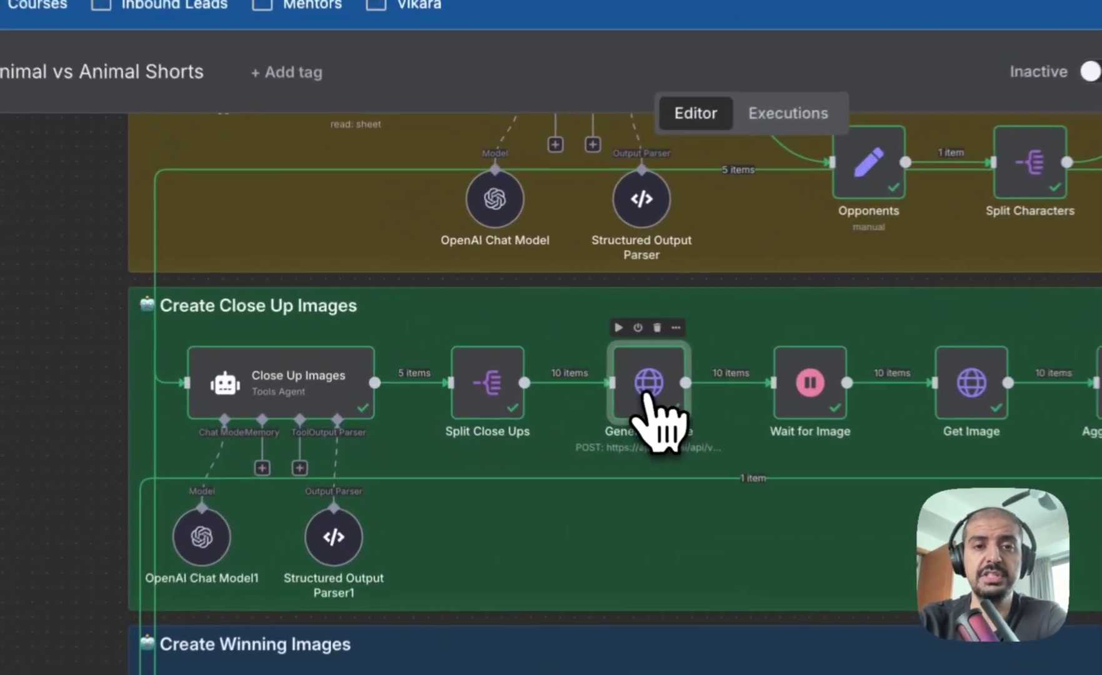
Review the Generate Image node's request method, URL, header parameters and JSON body settings
double_click(519, 350)
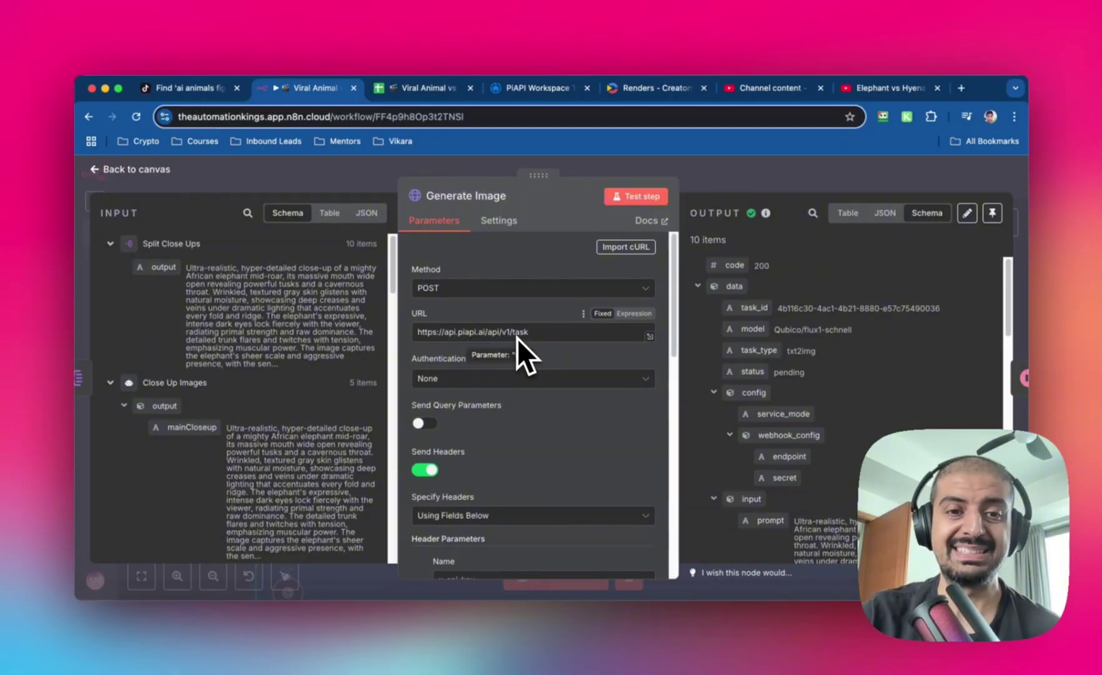
scroll(565, 418, "down", 3)
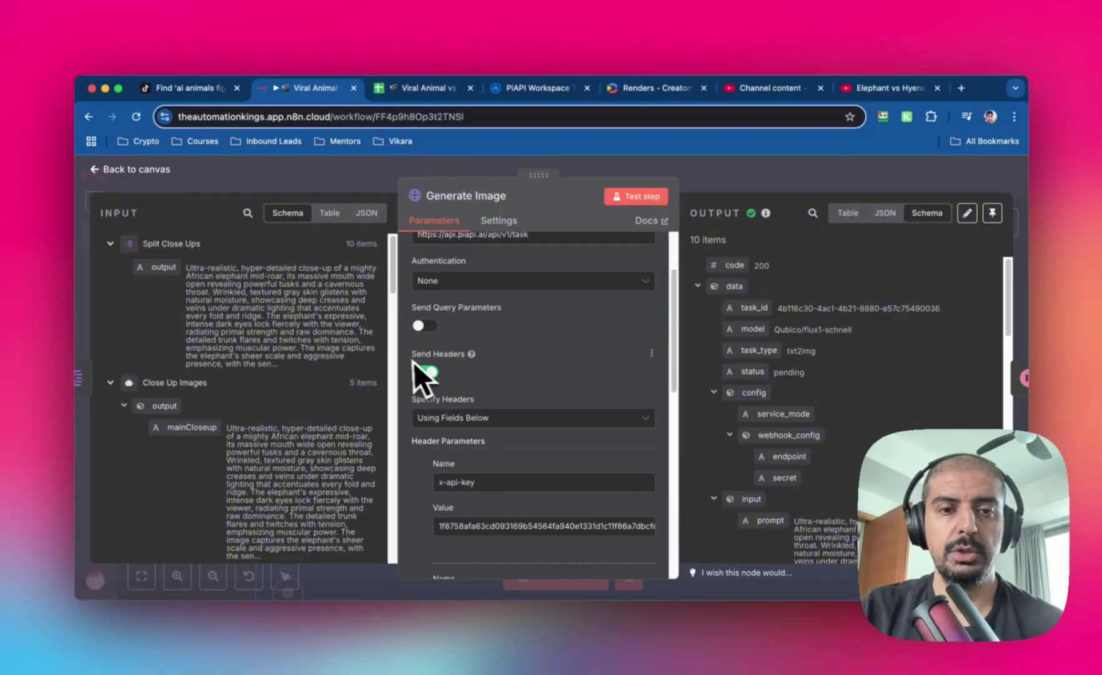
scroll(484, 415, "down", 2)
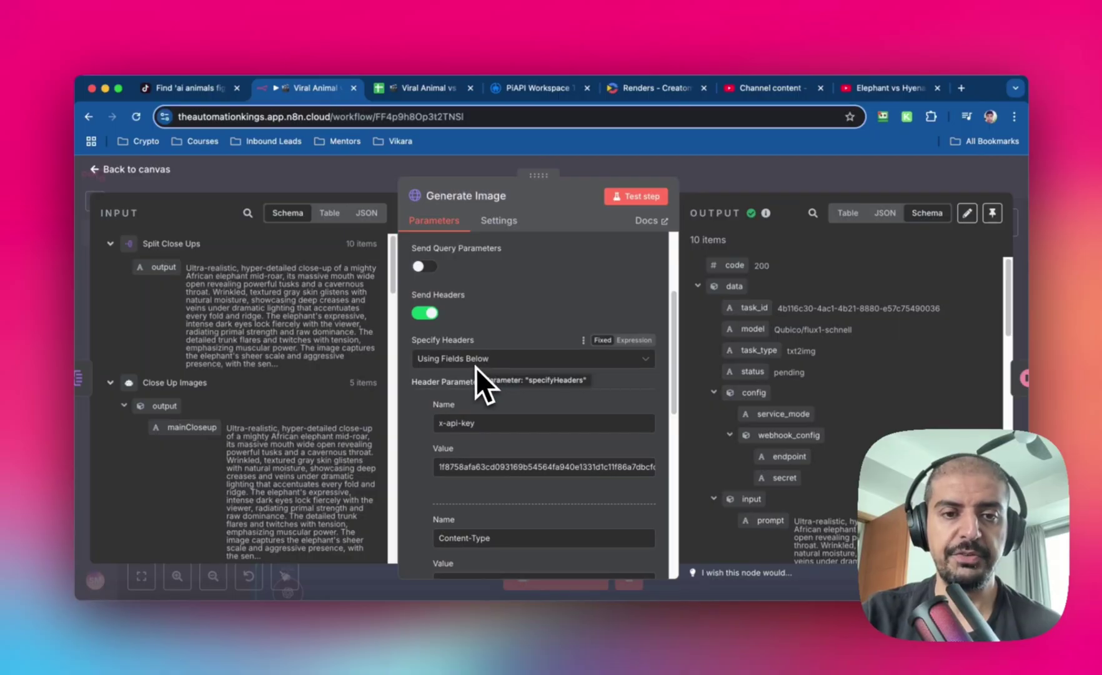
scroll(552, 452, "down", 1)
scroll(552, 451, "down", 1)
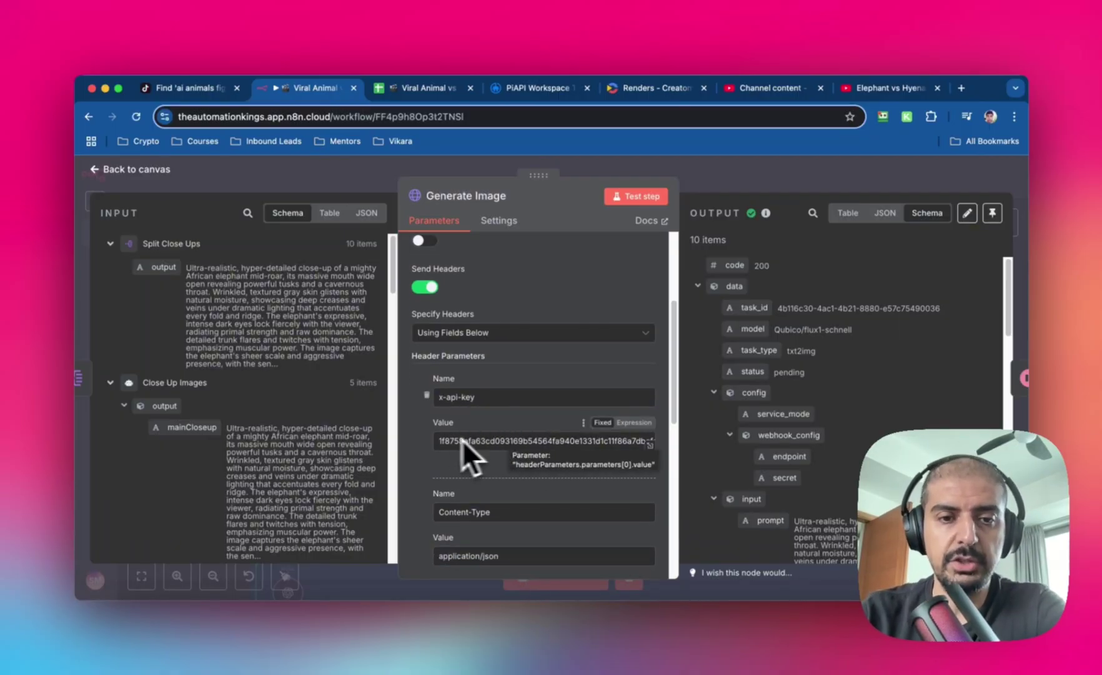
scroll(510, 434, "down", 1)
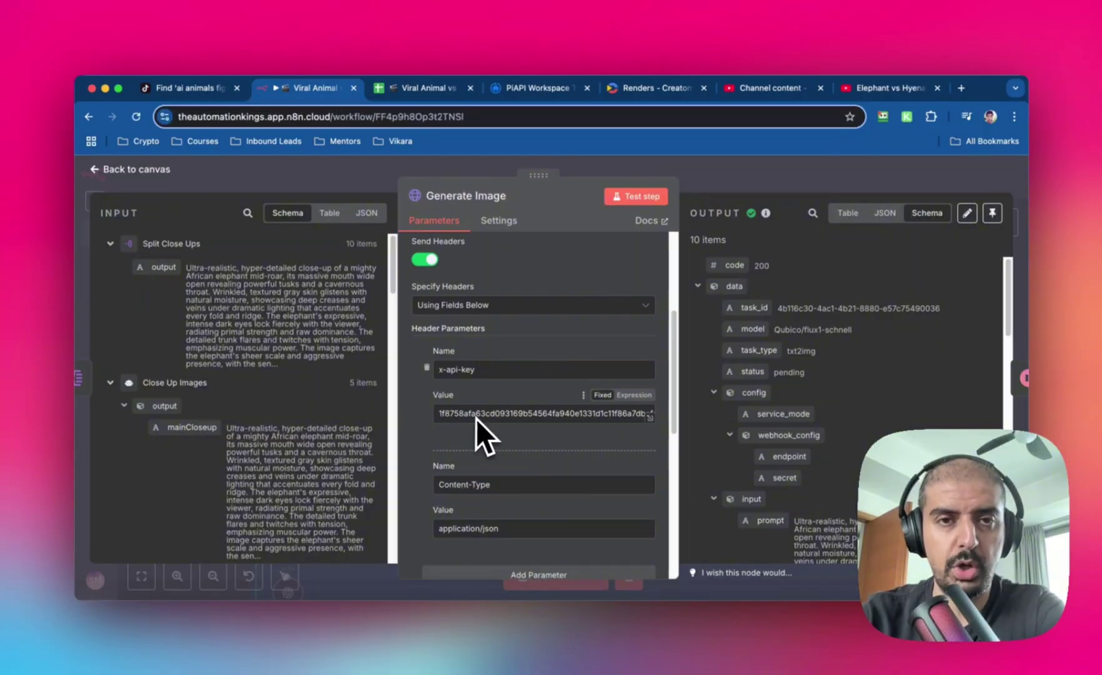
scroll(481, 420, "down", 5)
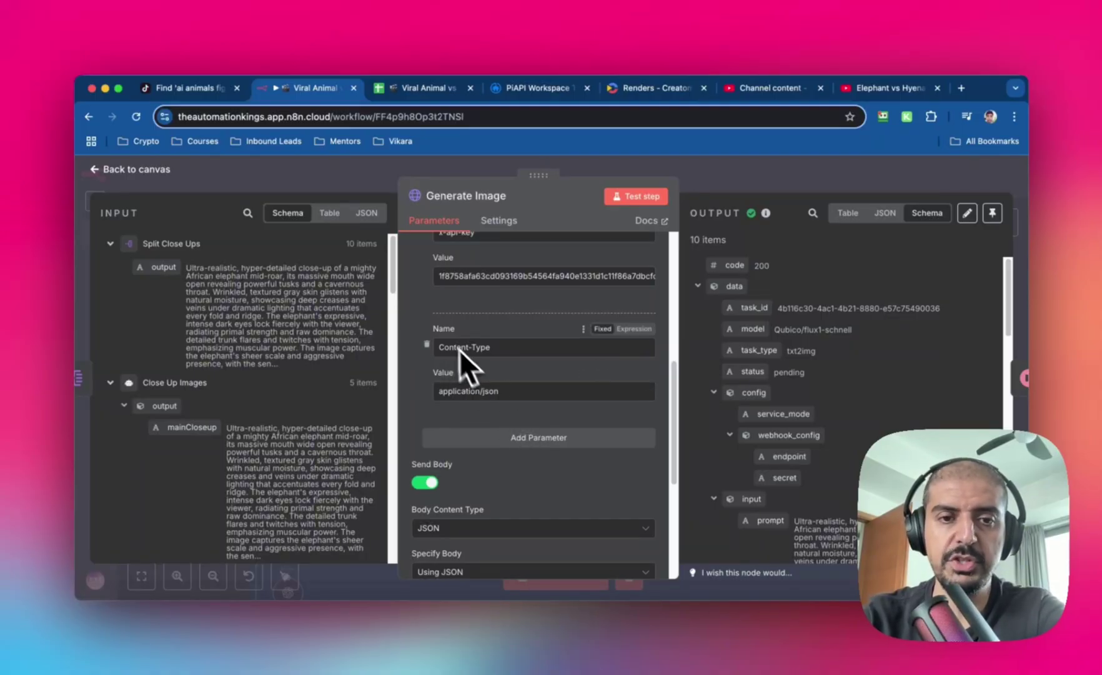
scroll(477, 392, "down", 3)
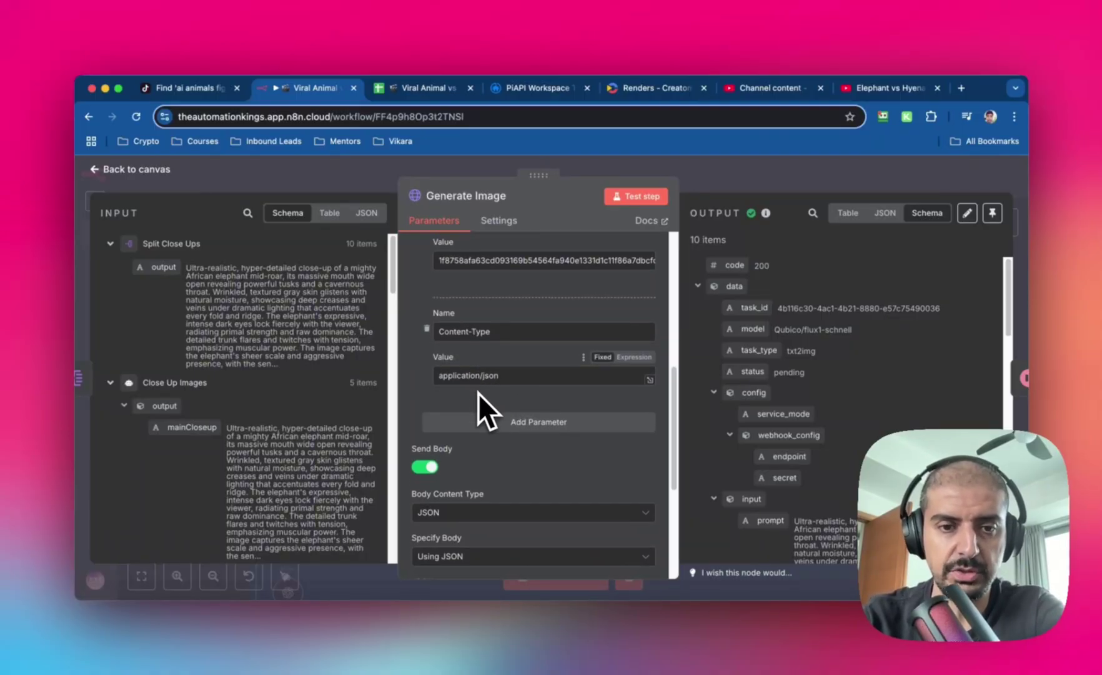
scroll(445, 389, "down", 1)
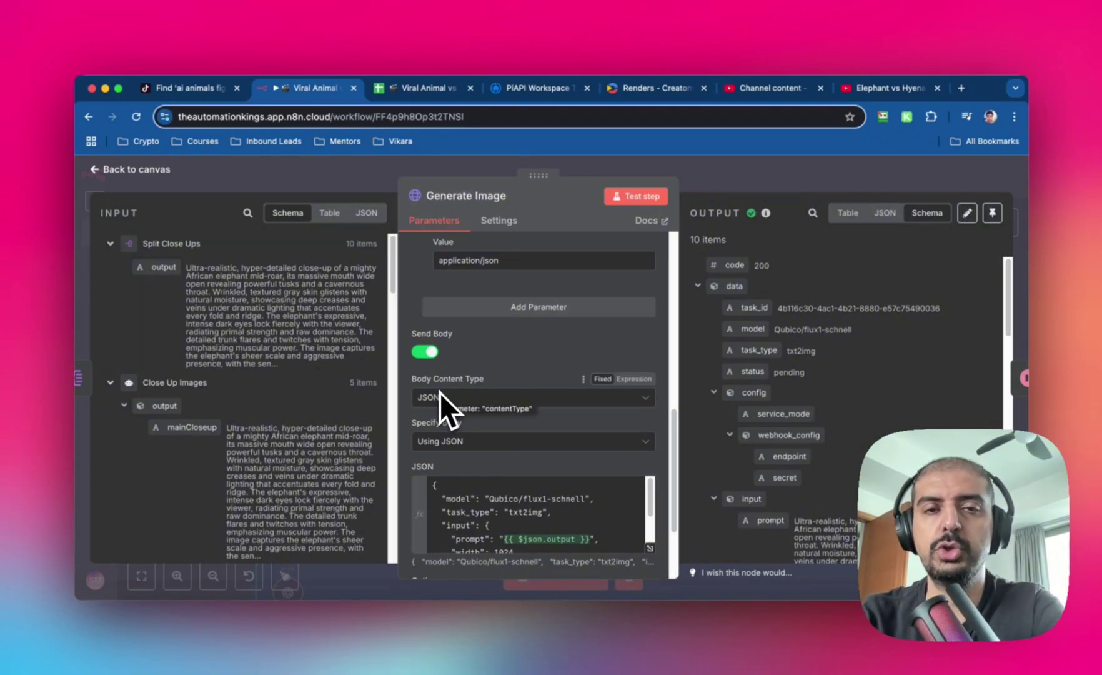
scroll(547, 430, "down", 3)
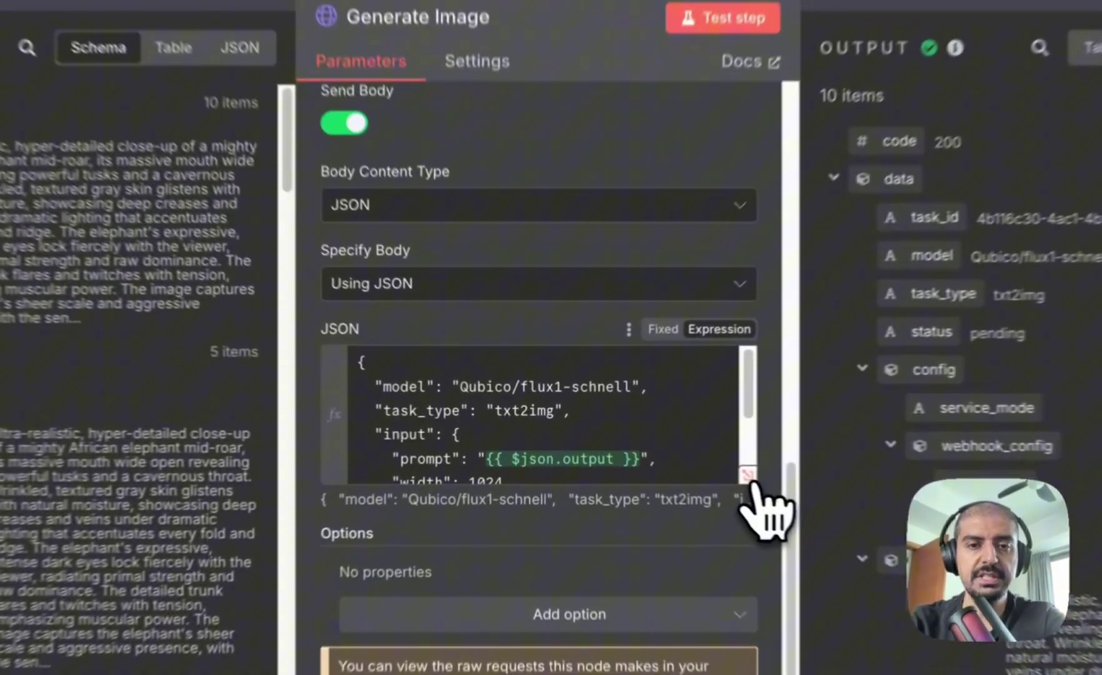
View the Generate Image node's full JSON body in the expanded expression editor, and examine the node's output
left_click(650, 467)
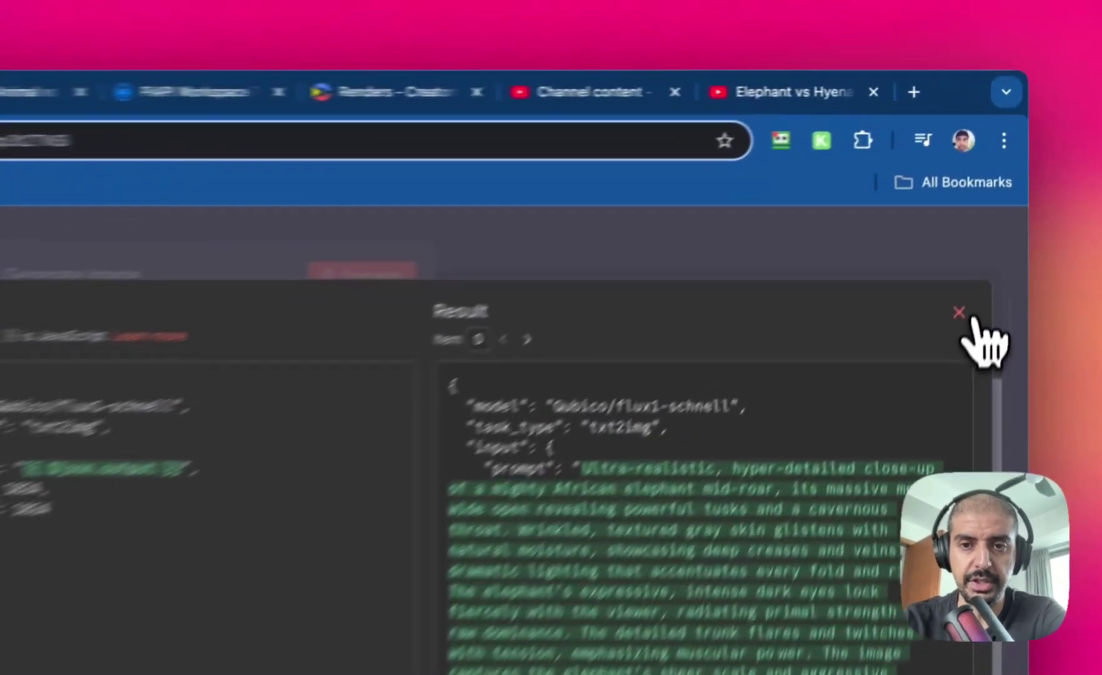
left_click(988, 218)
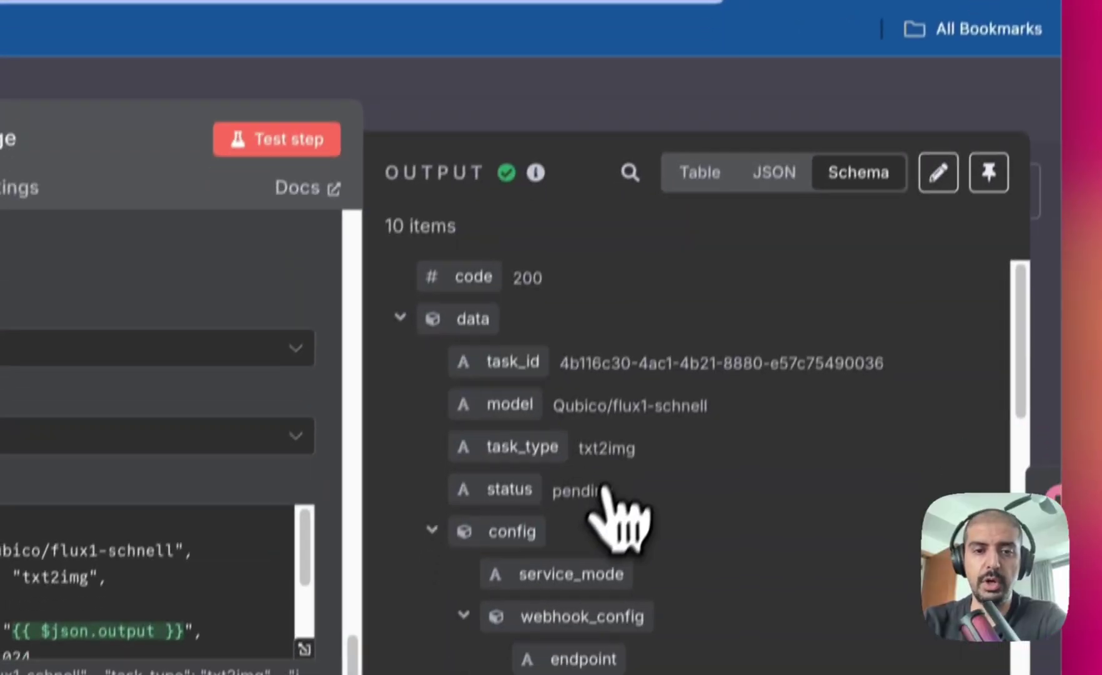
scroll(542, 332, "down", 5)
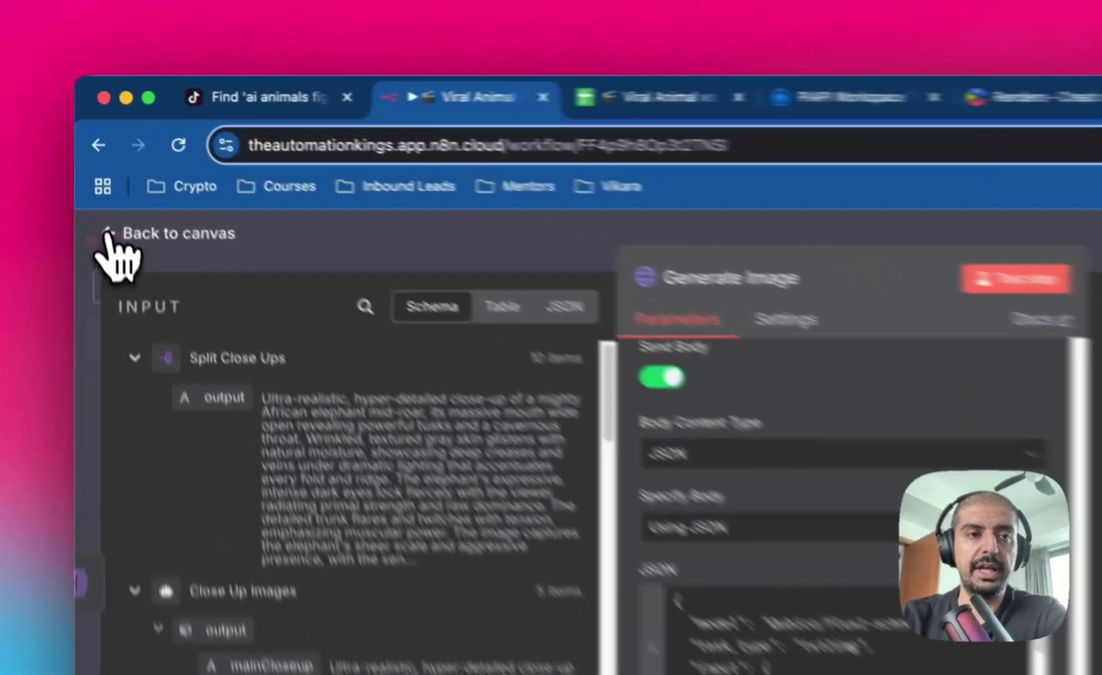
Close the Generate Image node and check the time interval settings of the Wait for Image node
left_click(110, 234)
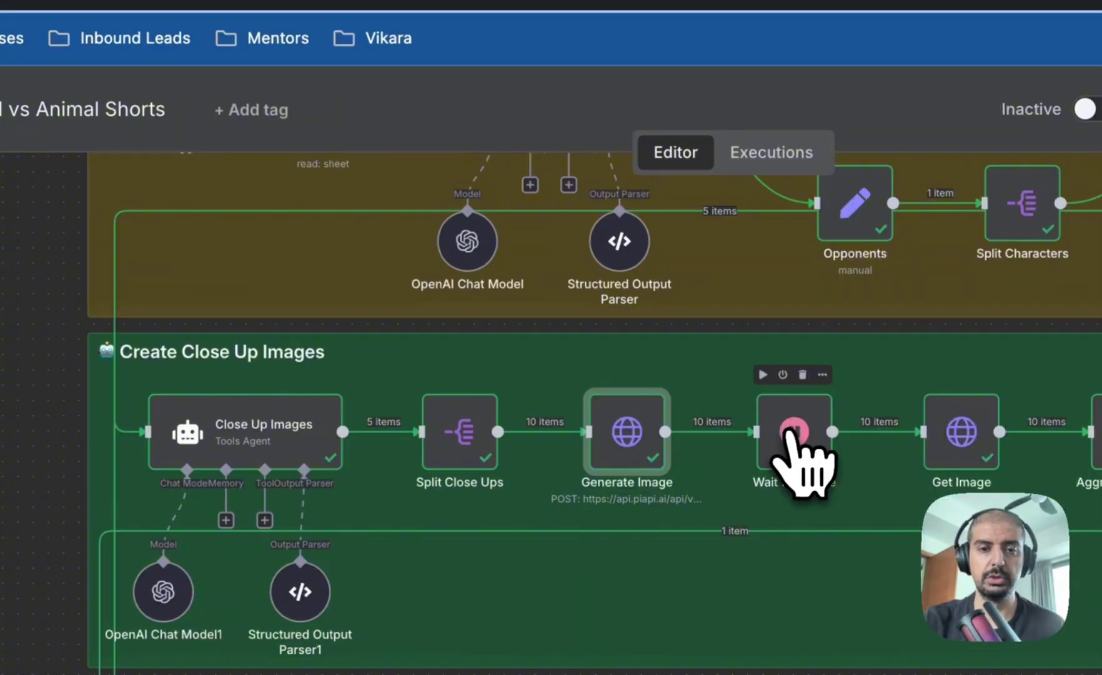
left_click(788, 432)
double_click(788, 433)
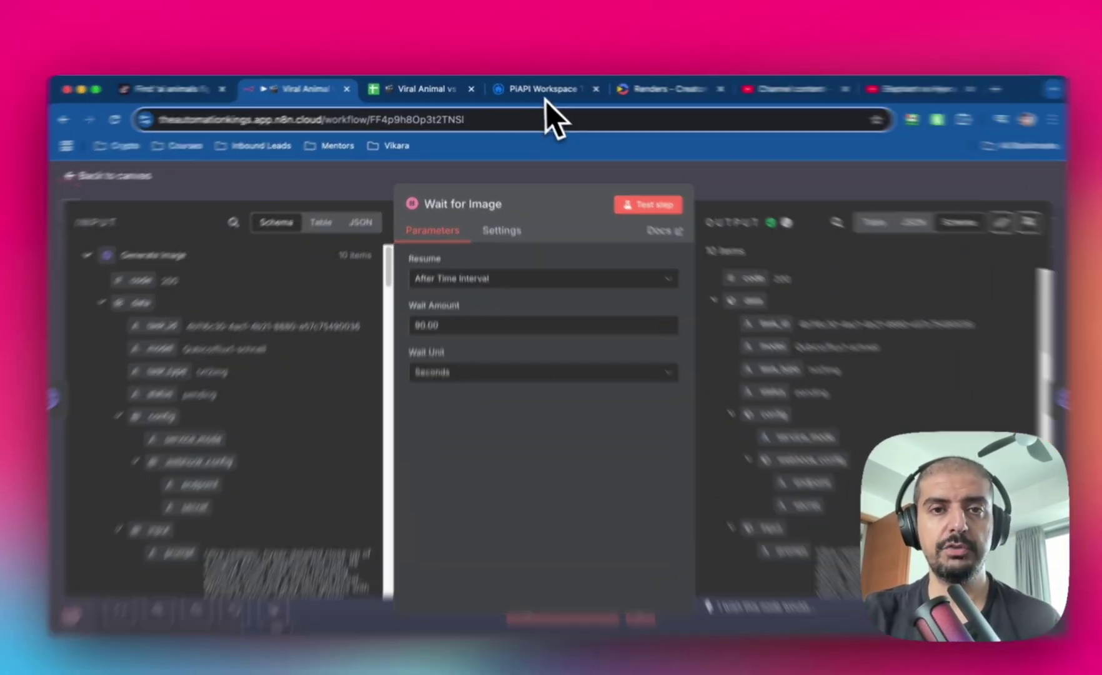
Switch to the PiAPI workspace, view the task history, and open the API Keys page in its settings
left_click(543, 93)
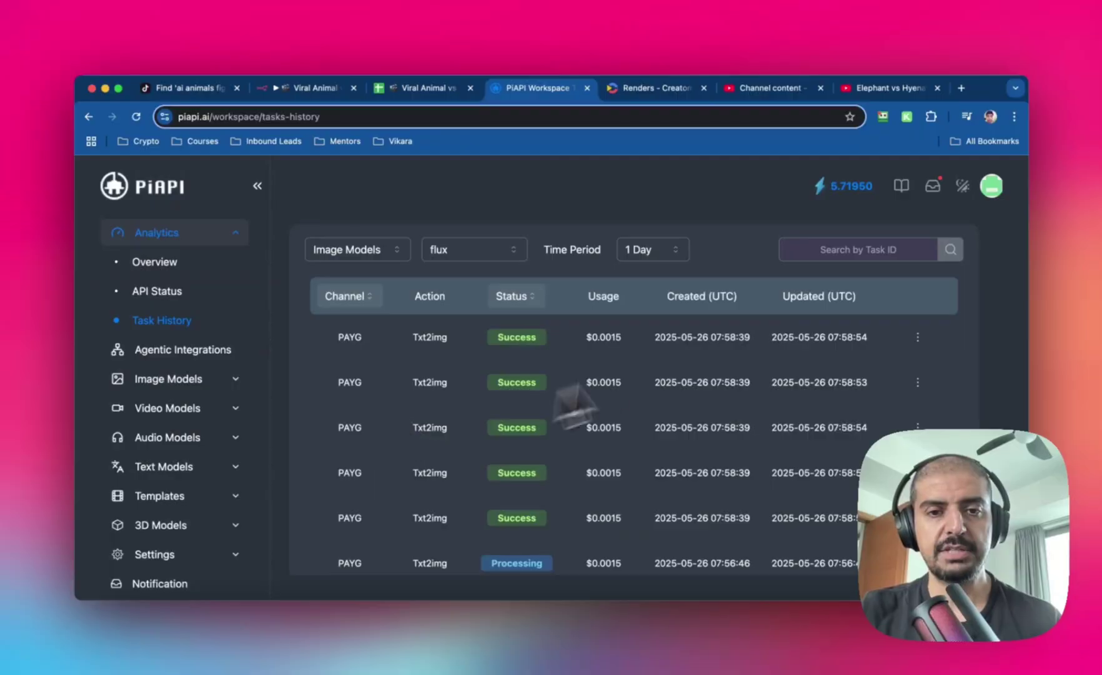
scroll(184, 480, "down", 1)
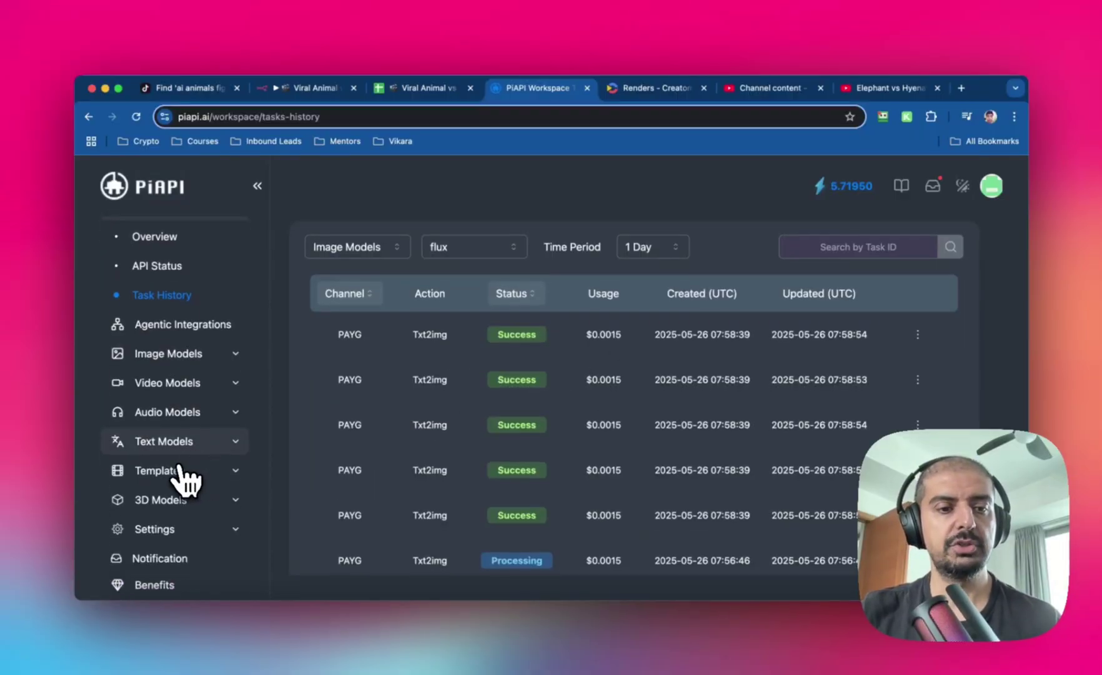
left_click(177, 532)
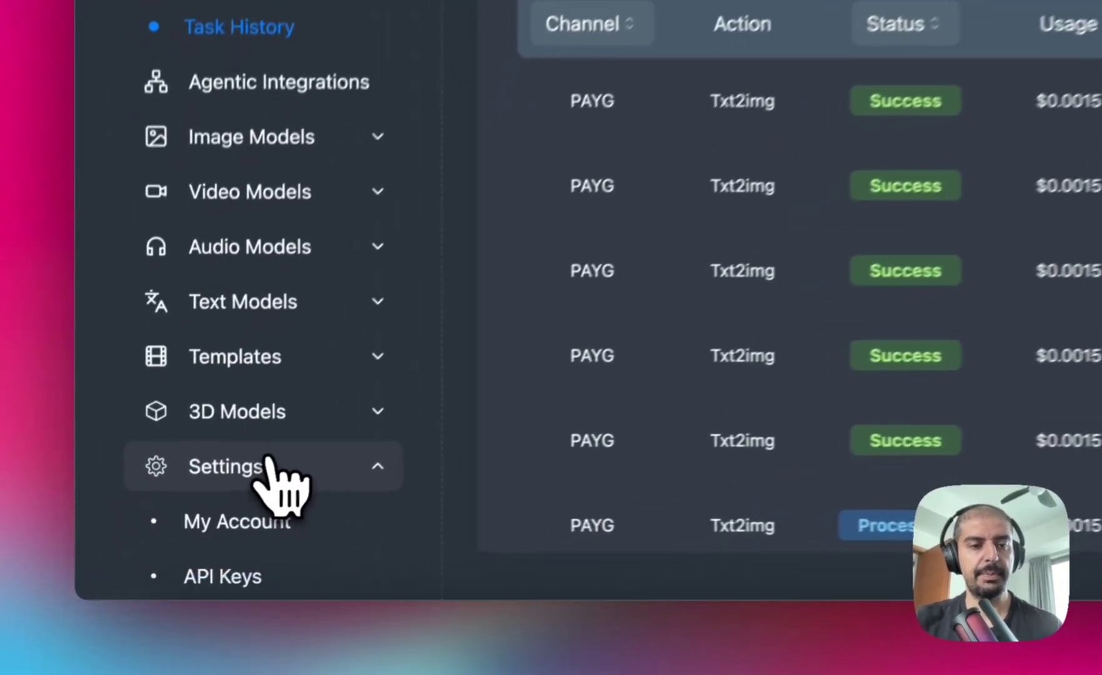
scroll(270, 463, "down", 3)
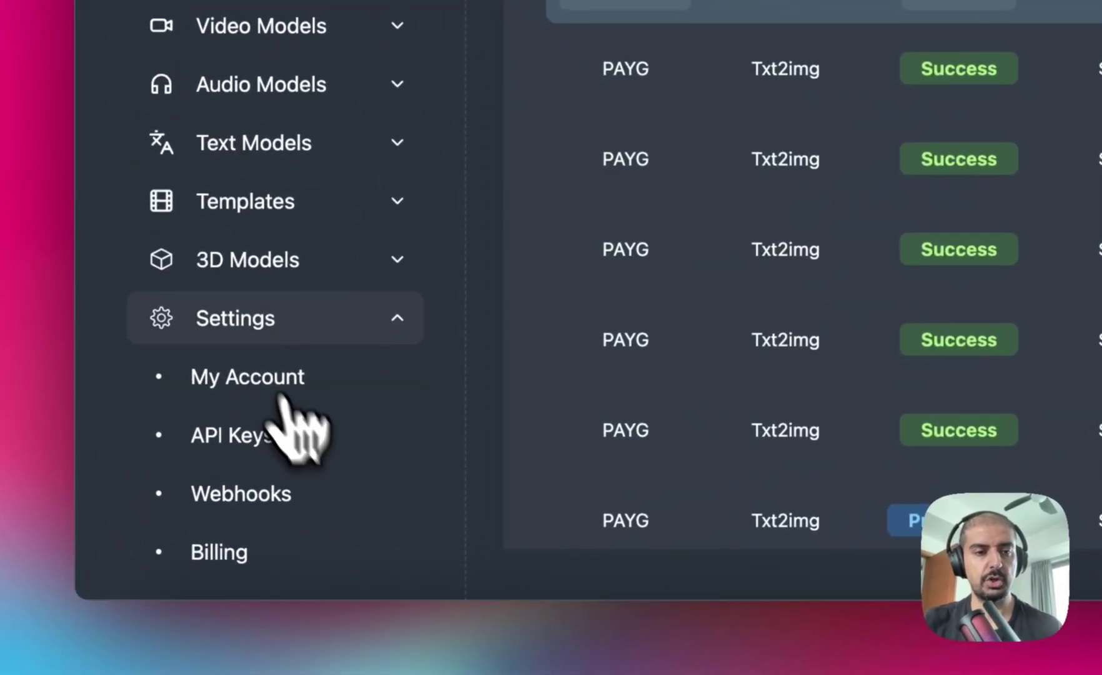
left_click(260, 466)
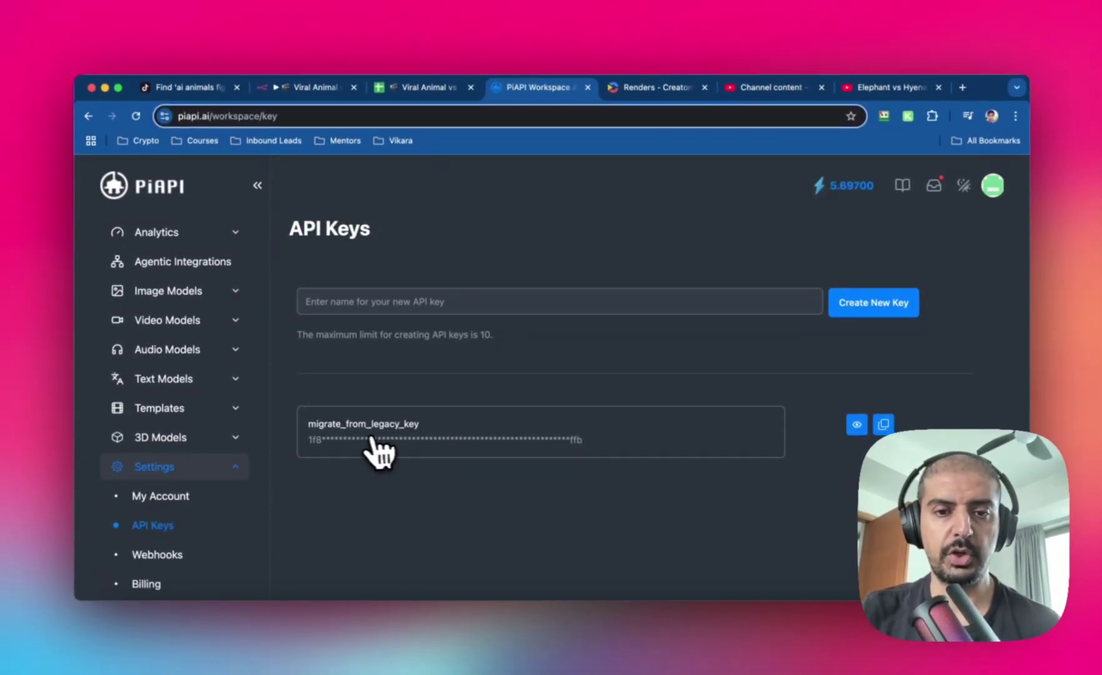
Switch back to the n8n workflow, close the Wait for Image node and open the Get Image node
mouse_move(560, 406)
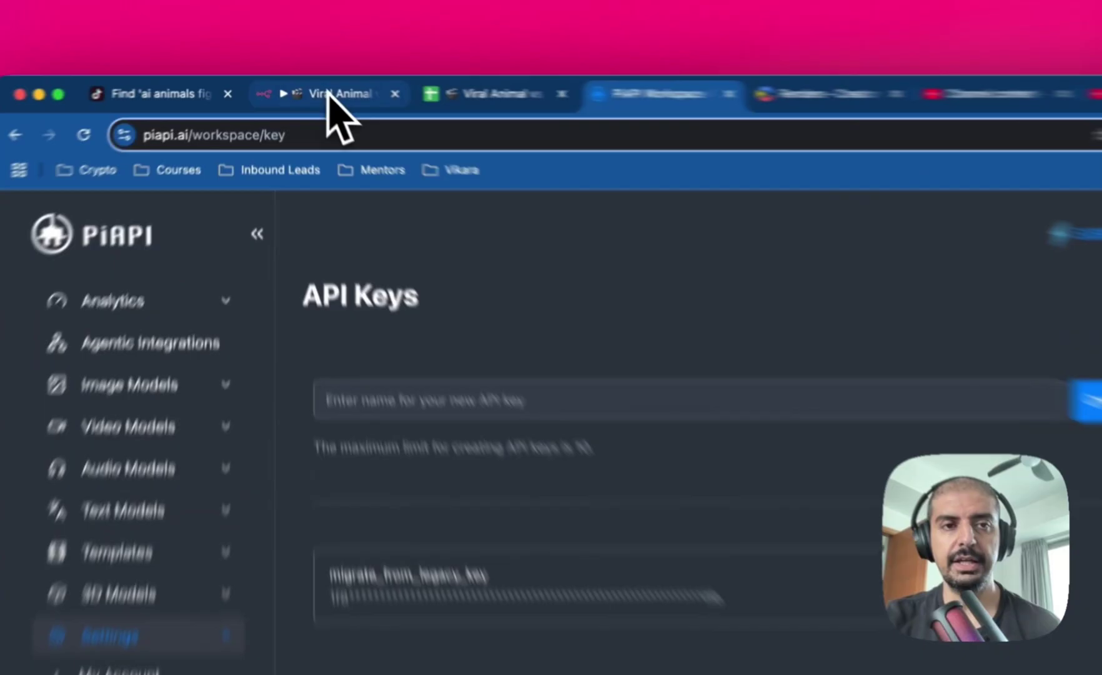
left_click(309, 87)
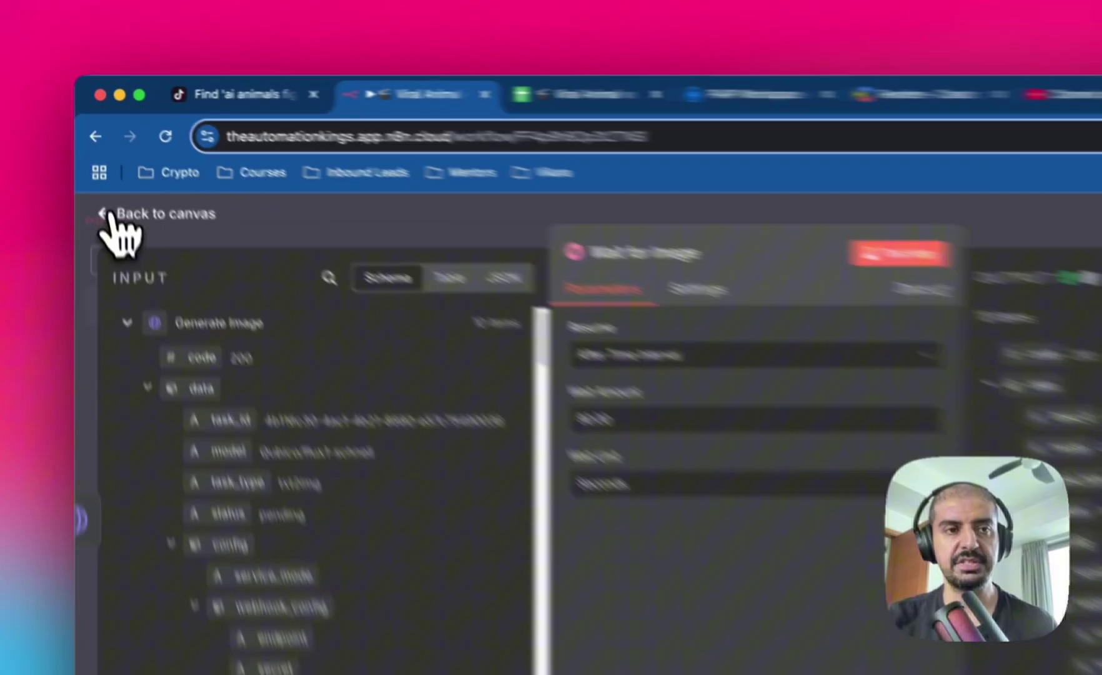
left_click(109, 169)
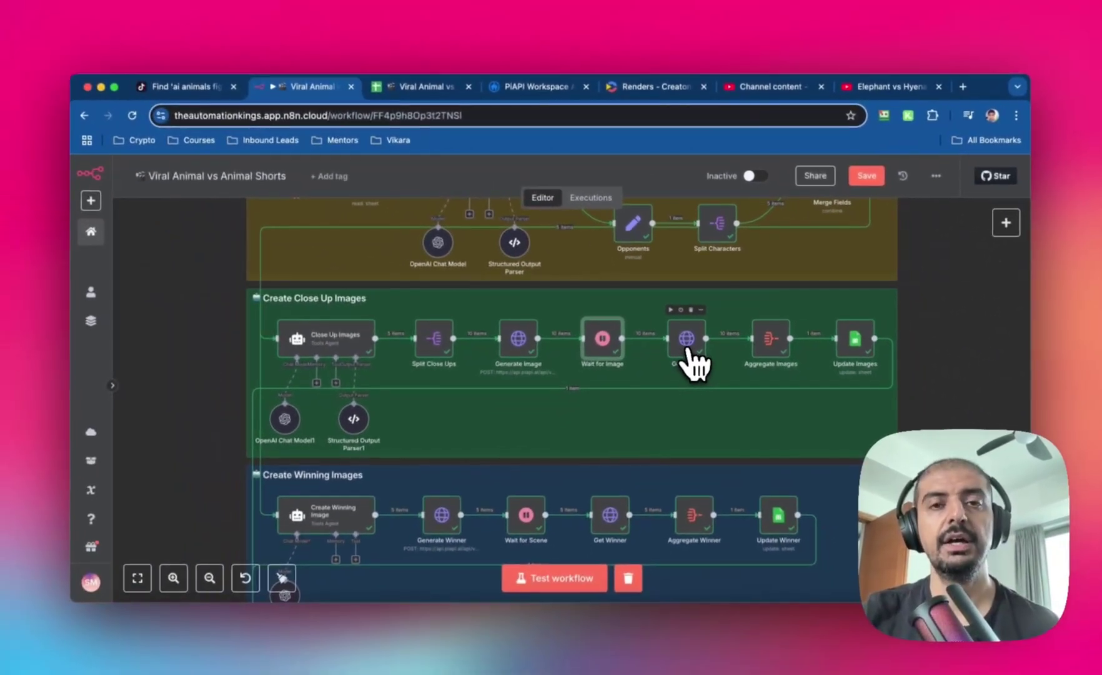
double_click(691, 350)
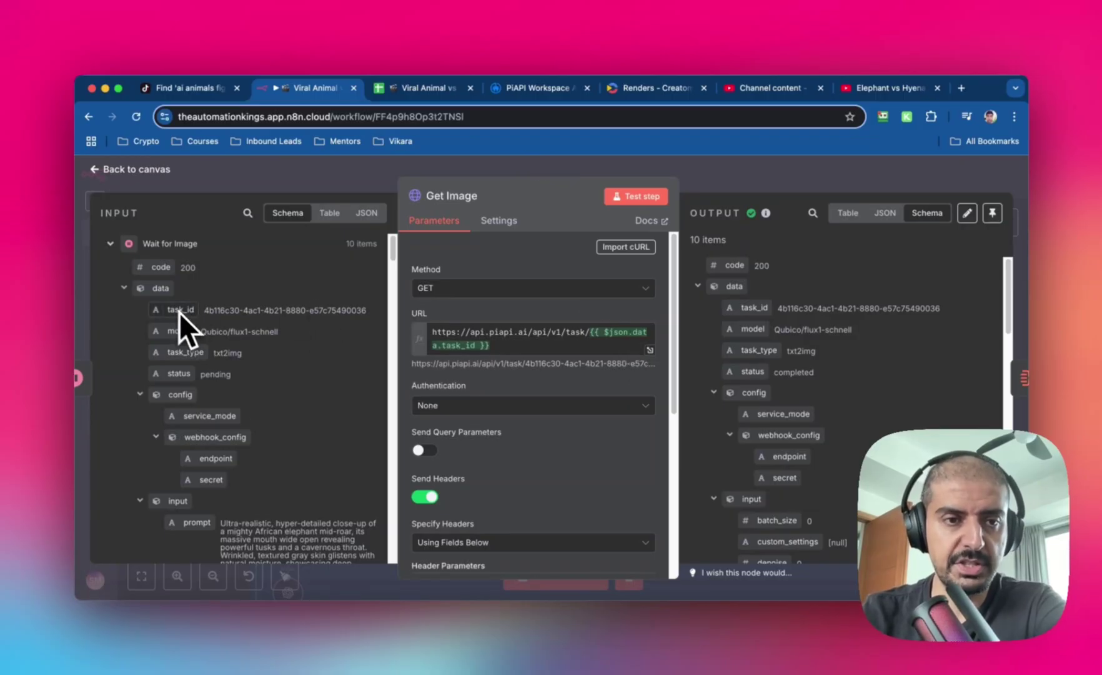
Try to map the task_id field from the Wait for Image input into the Get Image node's URL
left_click_drag(181, 312, 378, 321)
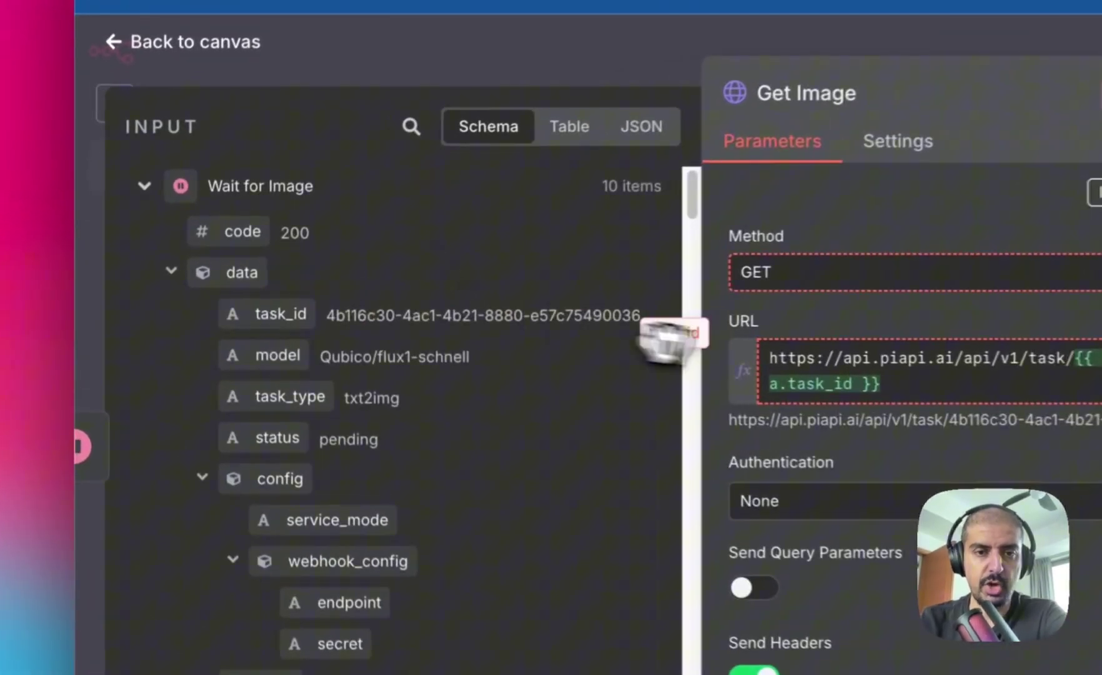
left_click_drag(669, 340, 819, 384)
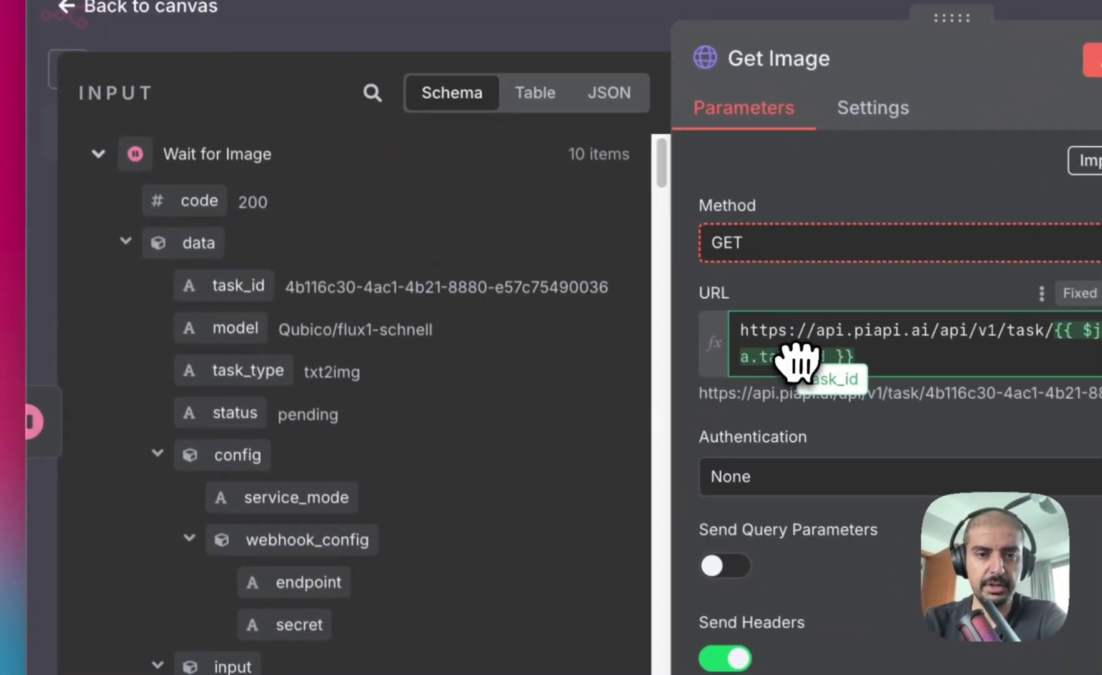
Review the Get Image node's header parameters and its output data, and close the node
scroll(909, 452, "down", 2)
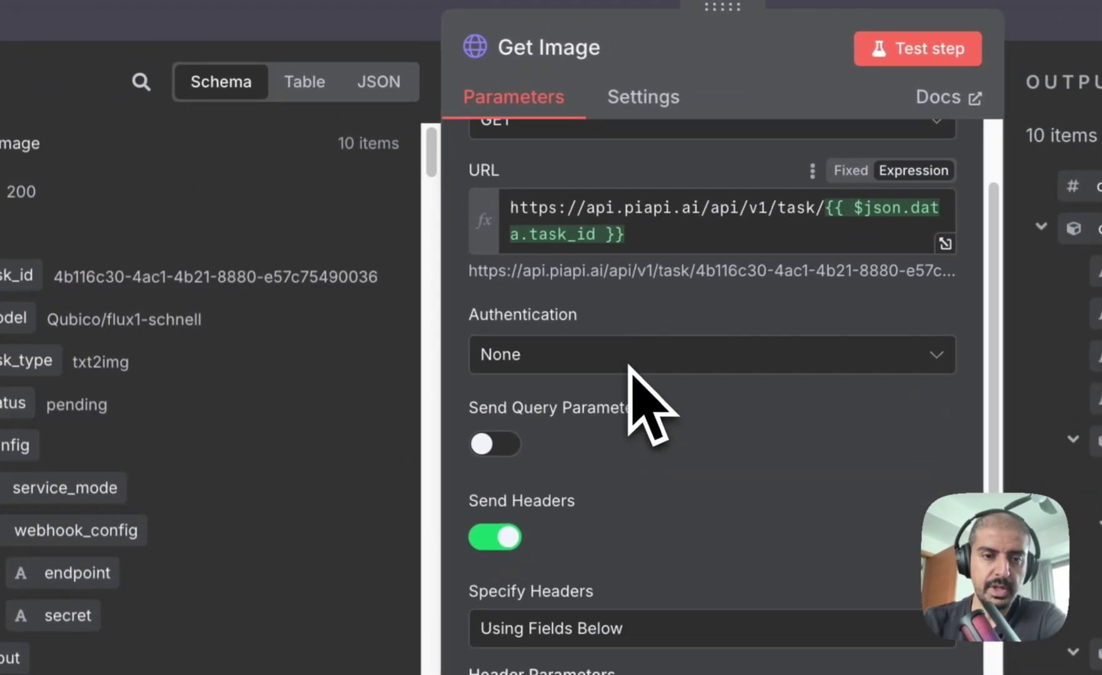
scroll(630, 367, "down", 3)
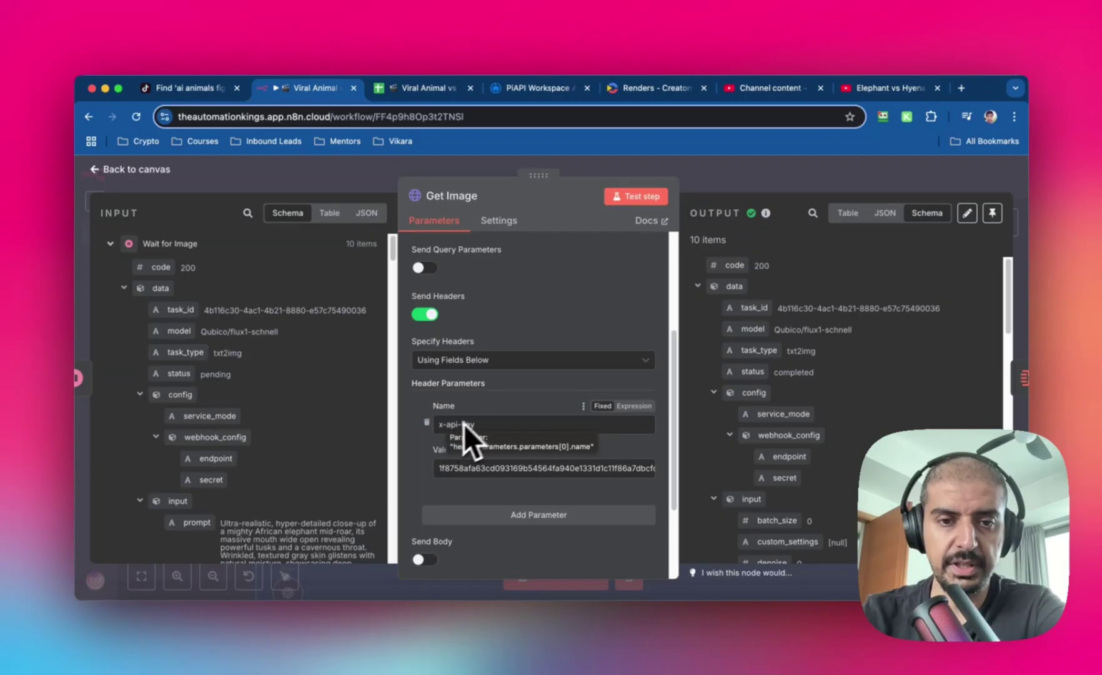
scroll(525, 403, "down", 1)
scroll(525, 403, "down", 2)
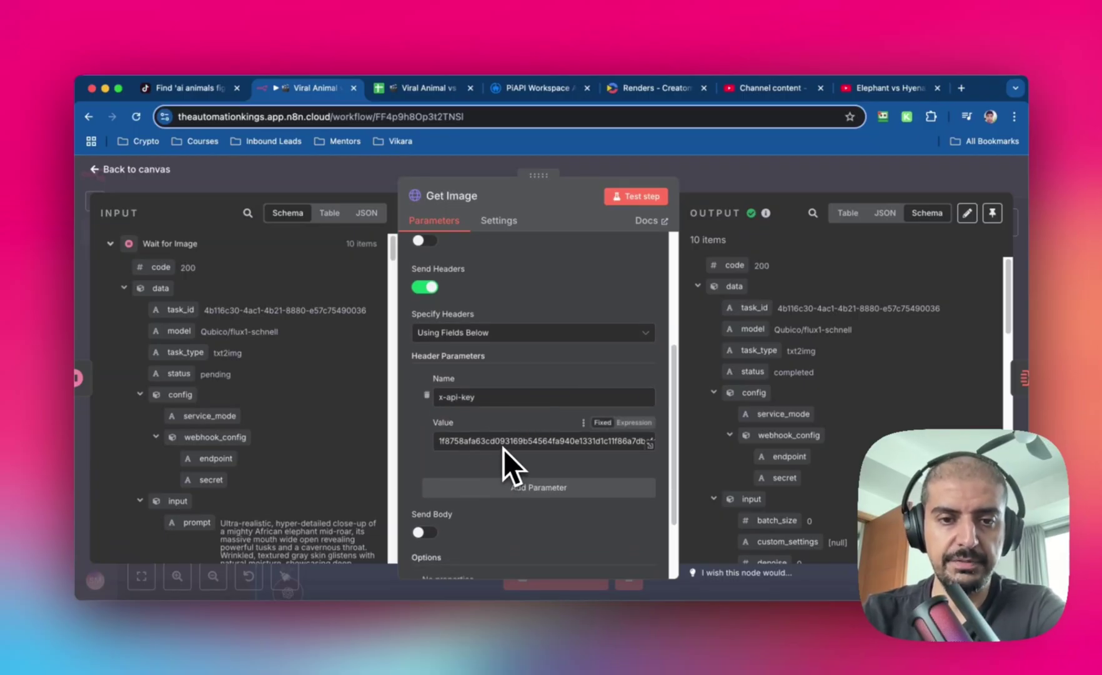
scroll(844, 355, "down", 1)
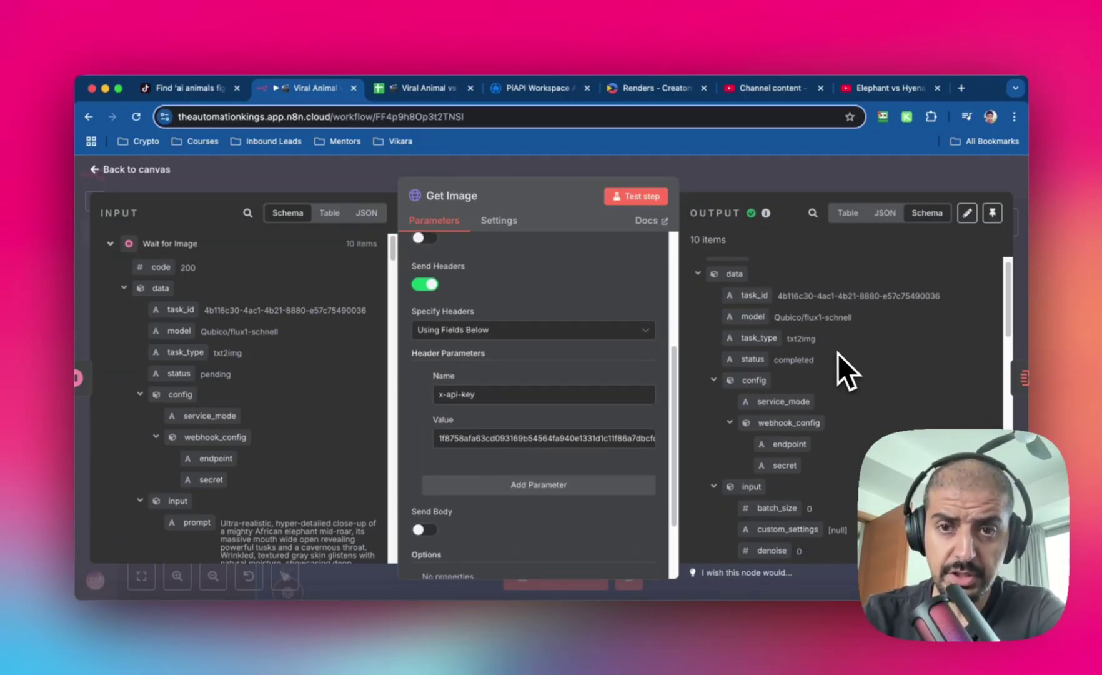
scroll(832, 352, "down", 5)
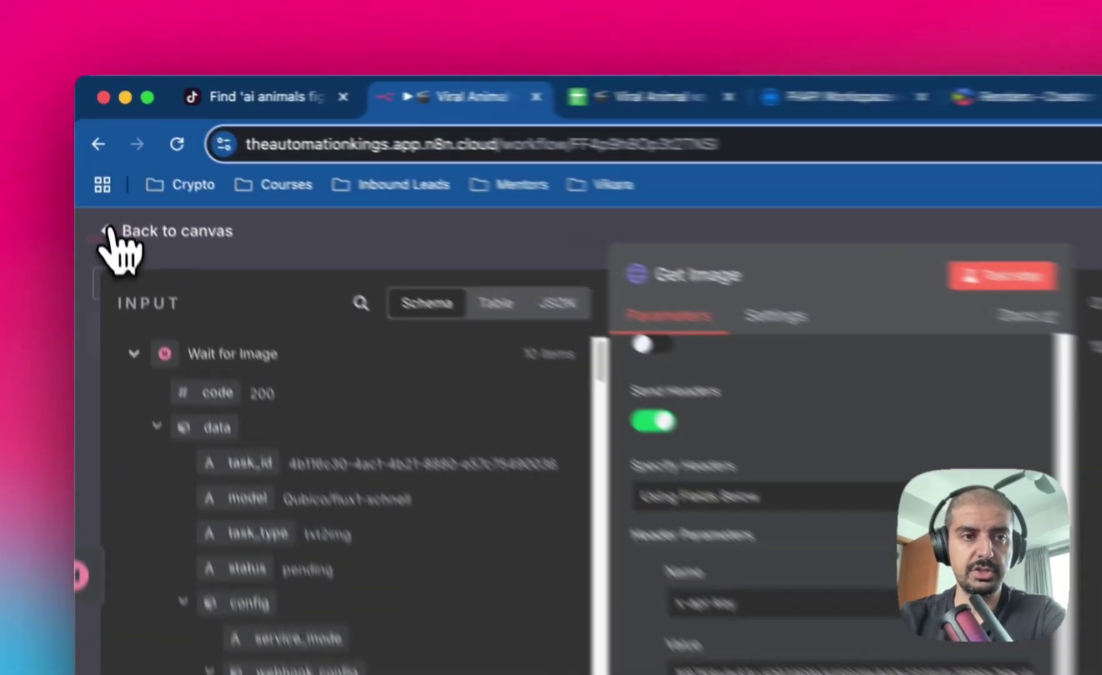
left_click(110, 232)
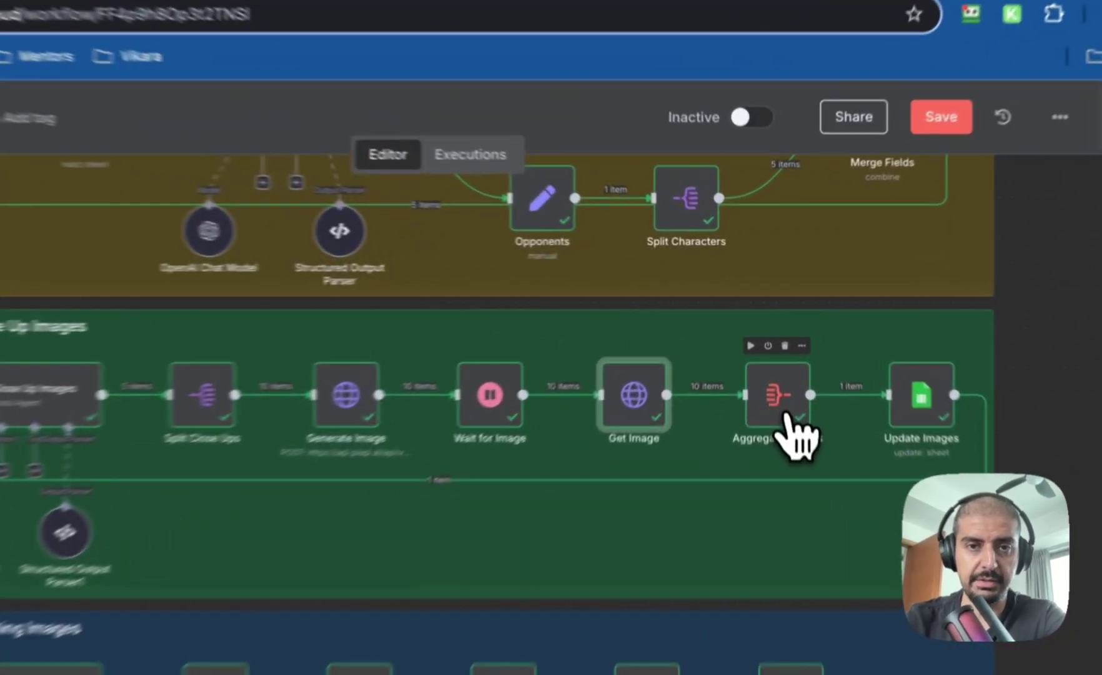
Open the Aggregate Images node, examine the combined data items in its output, and return to the canvas
double_click(774, 344)
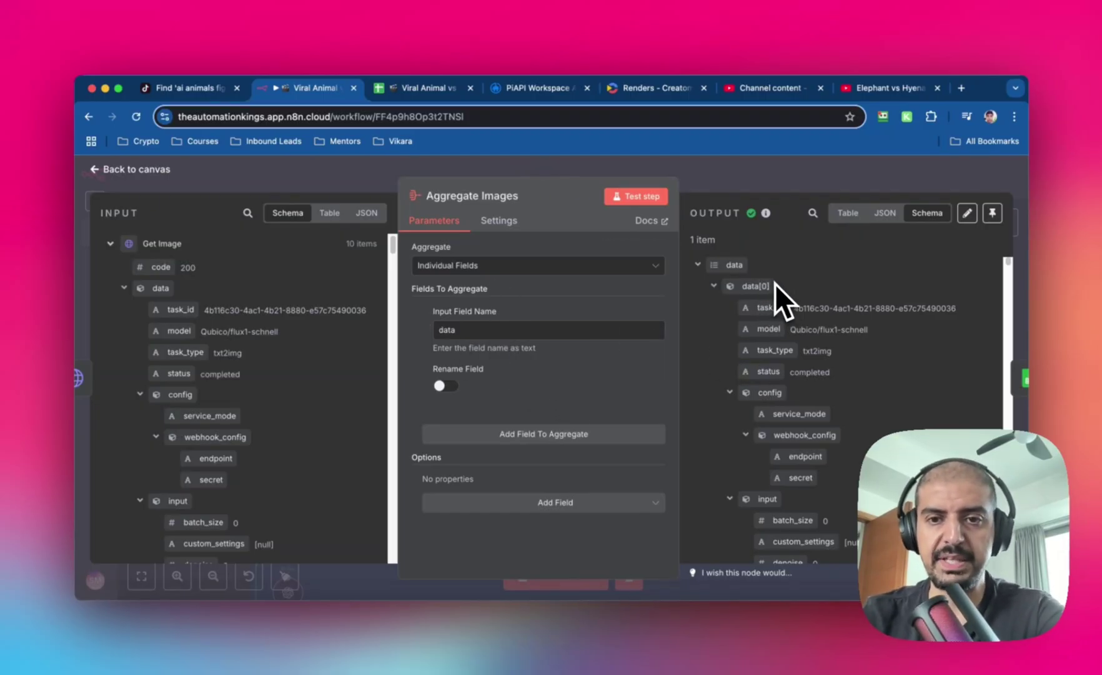
scroll(775, 283, "down", 5)
scroll(775, 283, "up", 5)
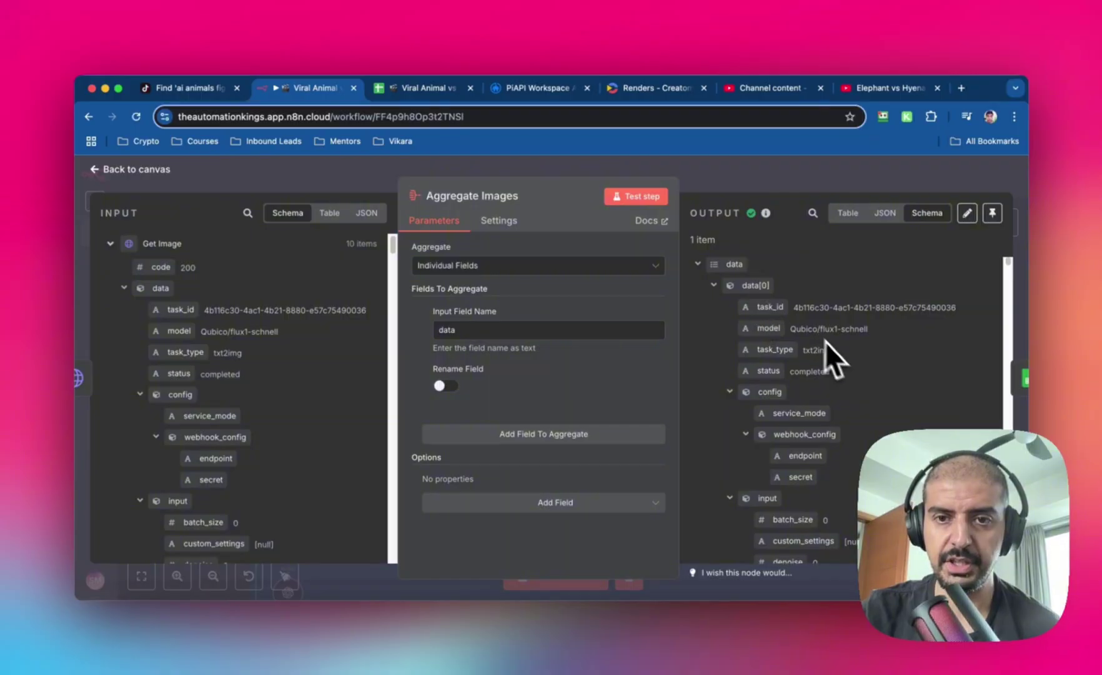
scroll(793, 309, "down", 10)
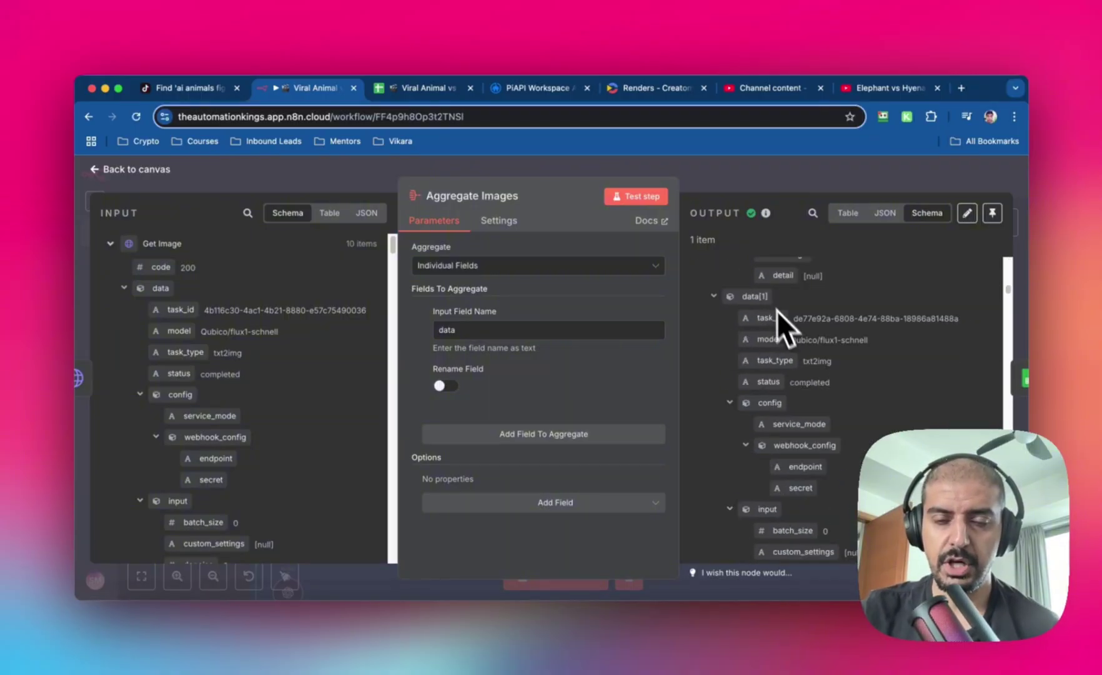
scroll(787, 338, "down", 5)
left_click(95, 170)
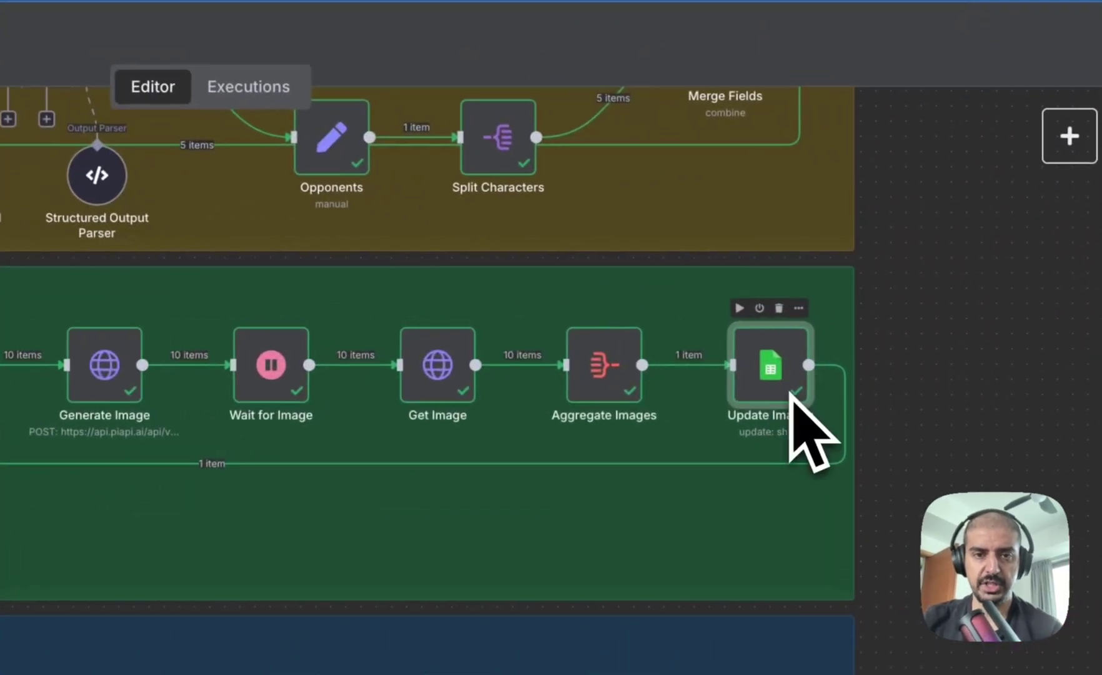
Open the Update Images node and switch to the Viral Animal vs Animal Shorts Google Sheet it updates
double_click(797, 392)
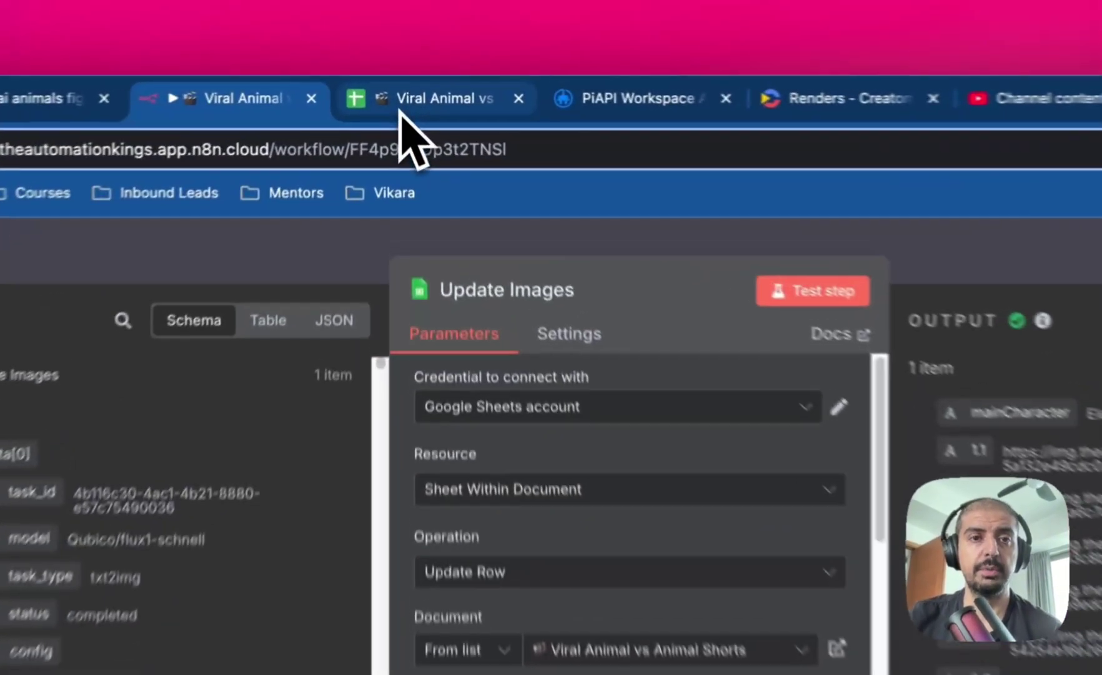
left_click(405, 92)
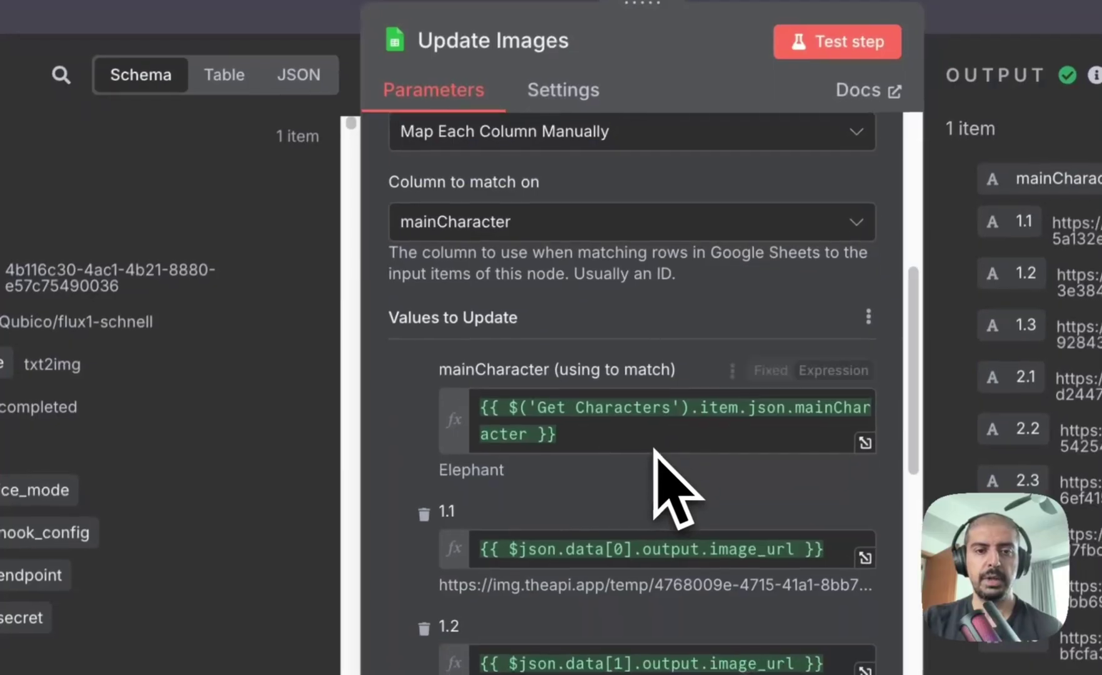
Examine the Update Images node's image URL mappings for columns 1.1 onward against its input data, and close the node
scroll(562, 444, "down", 3)
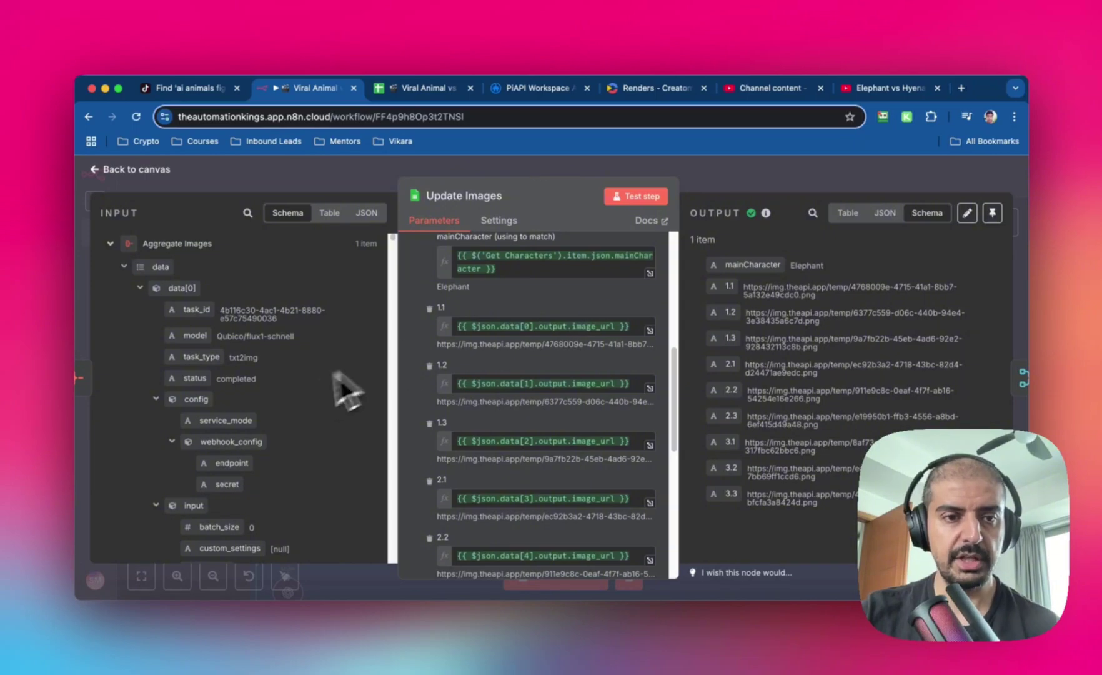
scroll(285, 403, "down", 5)
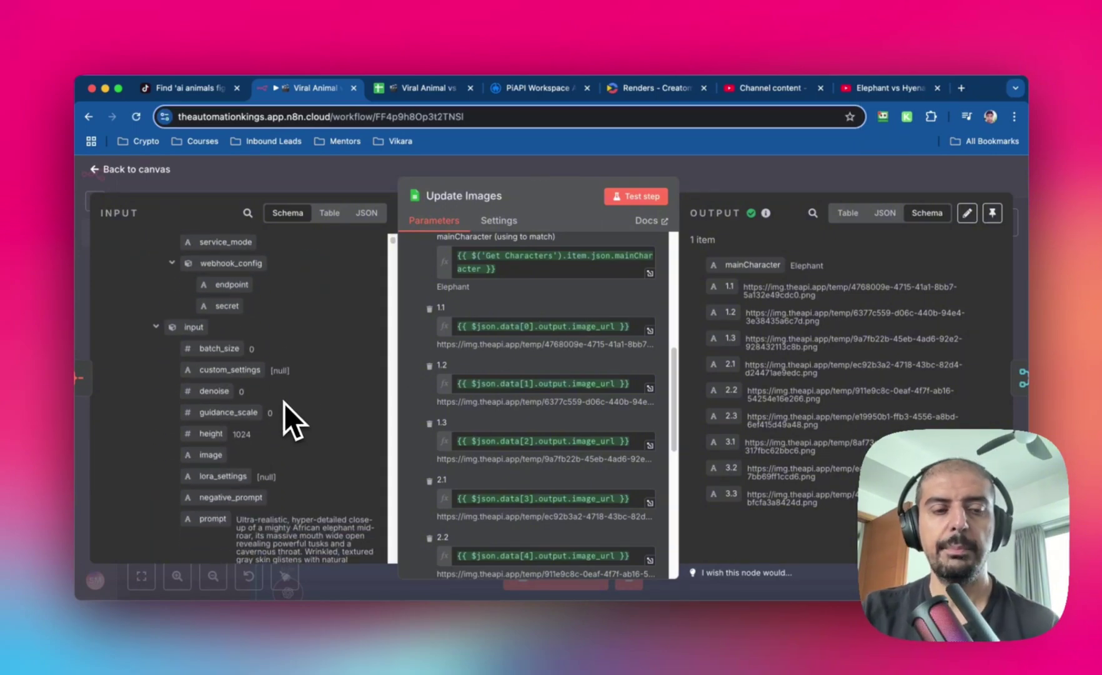
left_click(504, 326)
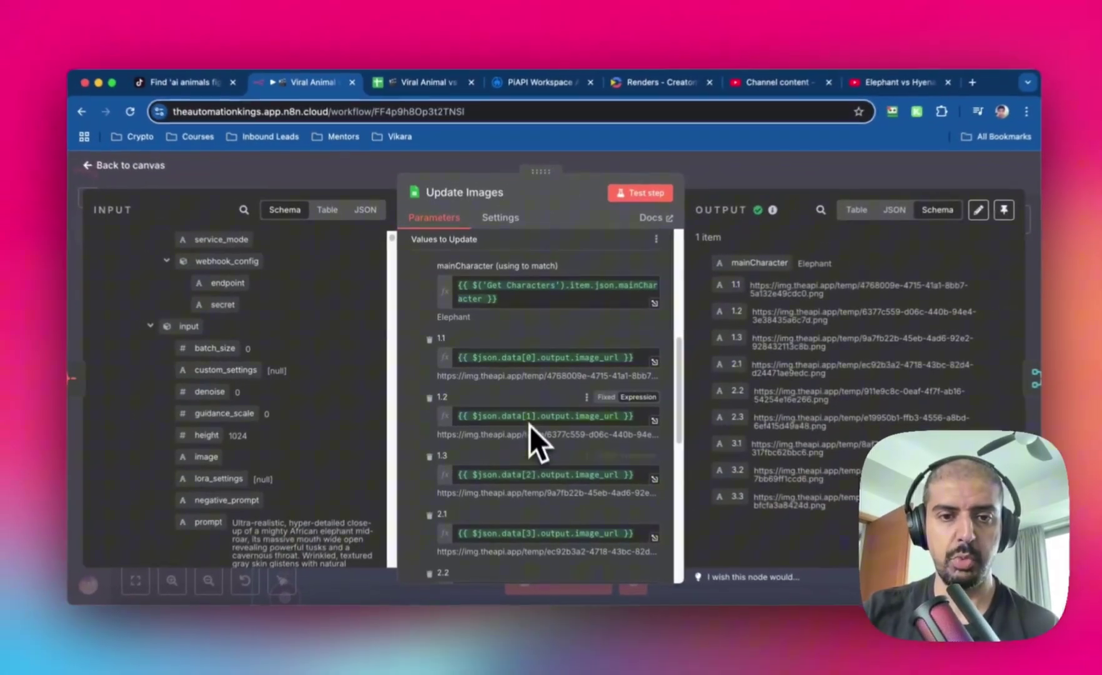
scroll(523, 496, "up", 3)
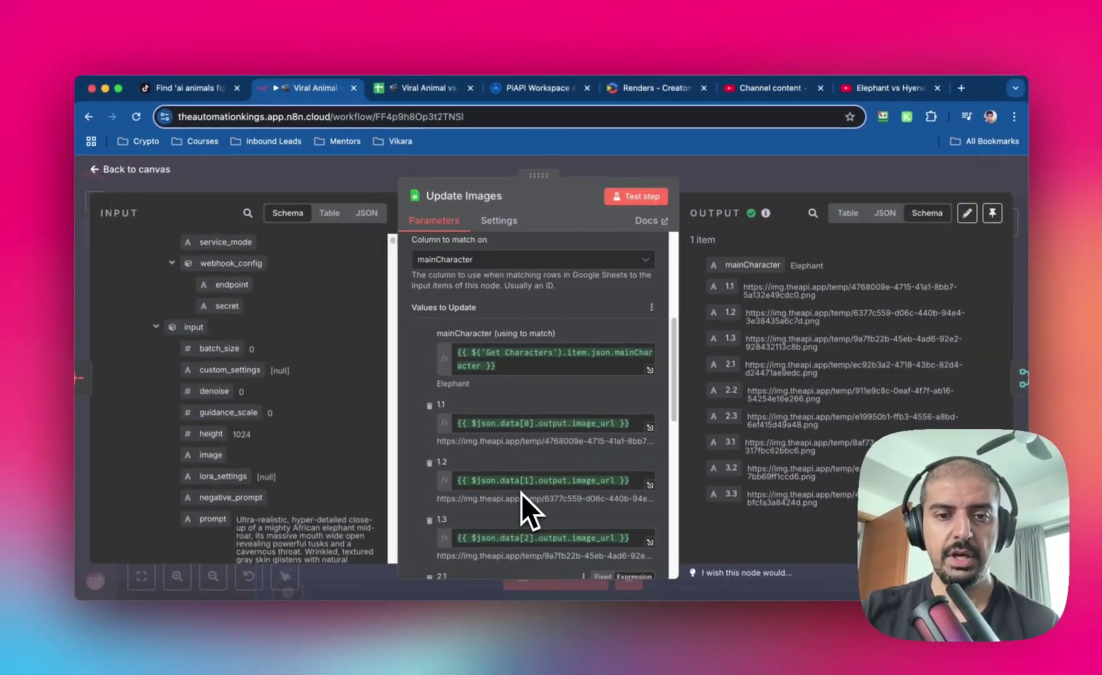
scroll(521, 493, "down", 5)
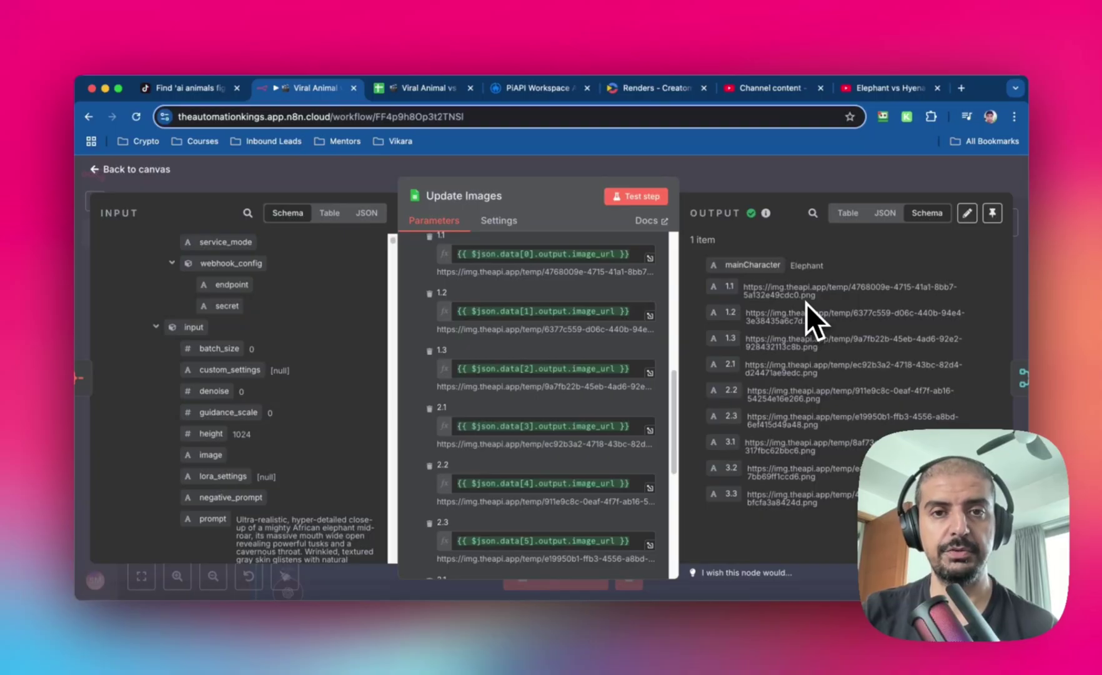
key("Escape")
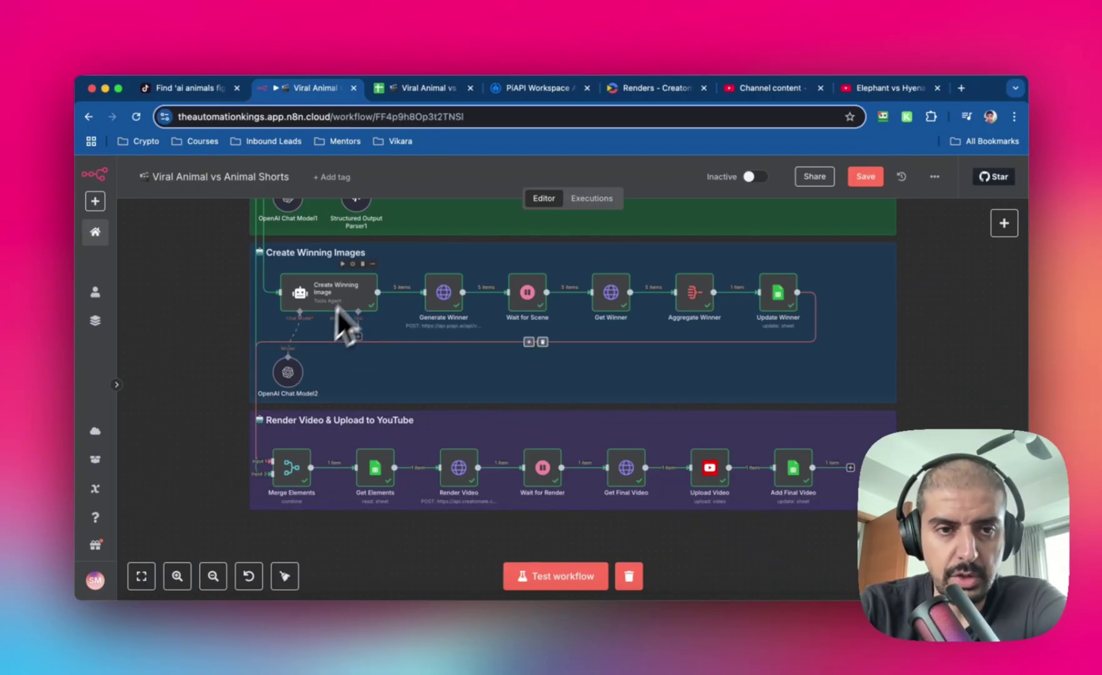
Review the Create Winning Image agent's user prompt, system message and output, and return to the canvas
double_click(357, 288)
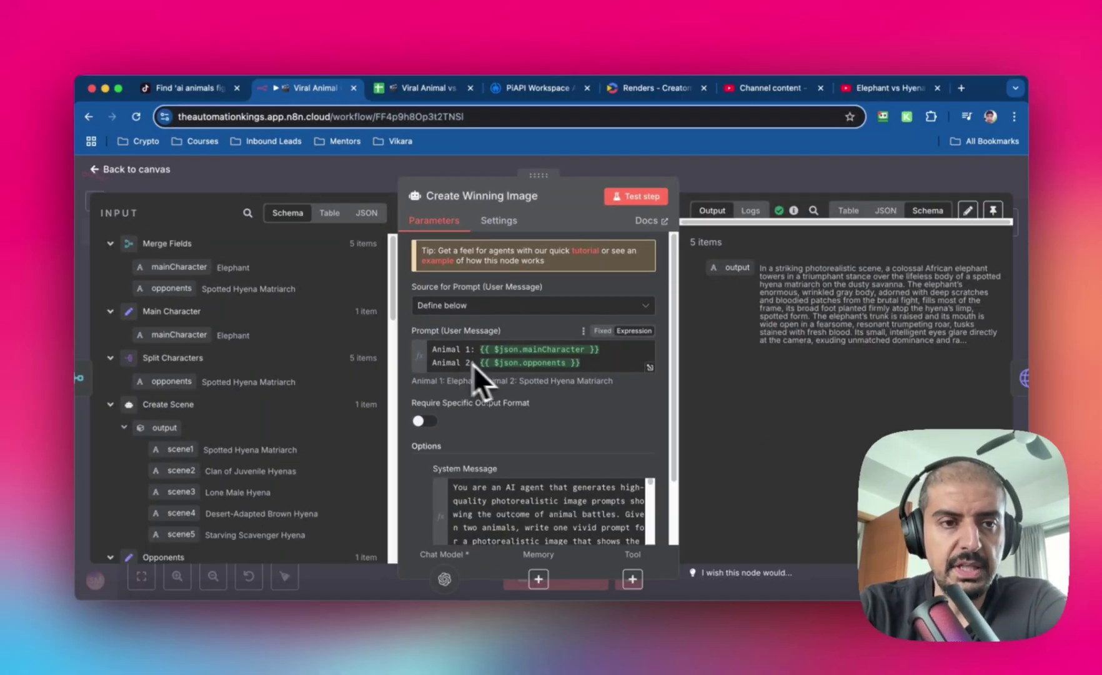
scroll(537, 374, "down", 2)
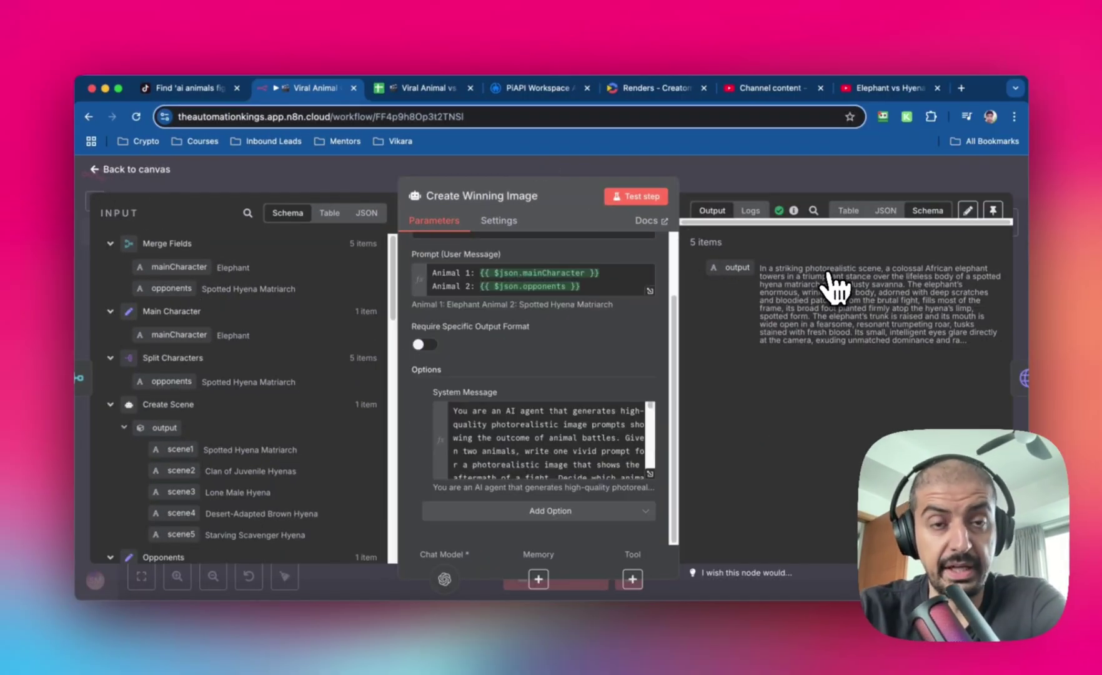
left_click(97, 169)
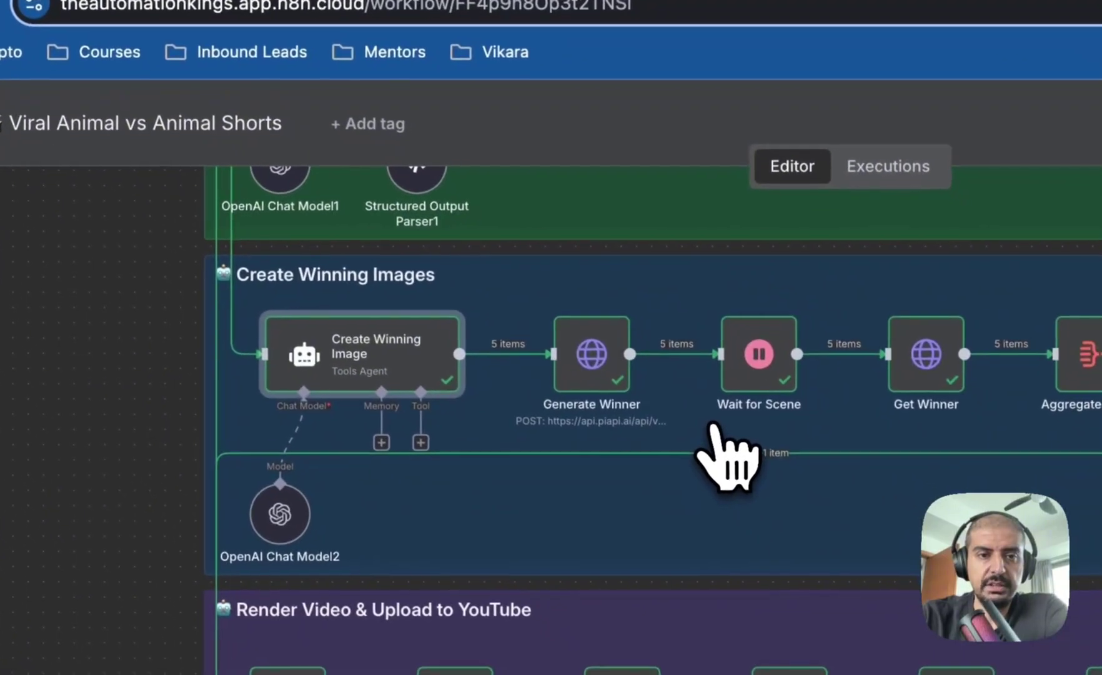
Open the Generate Winner node and review its request method, URL and header parameters
double_click(600, 364)
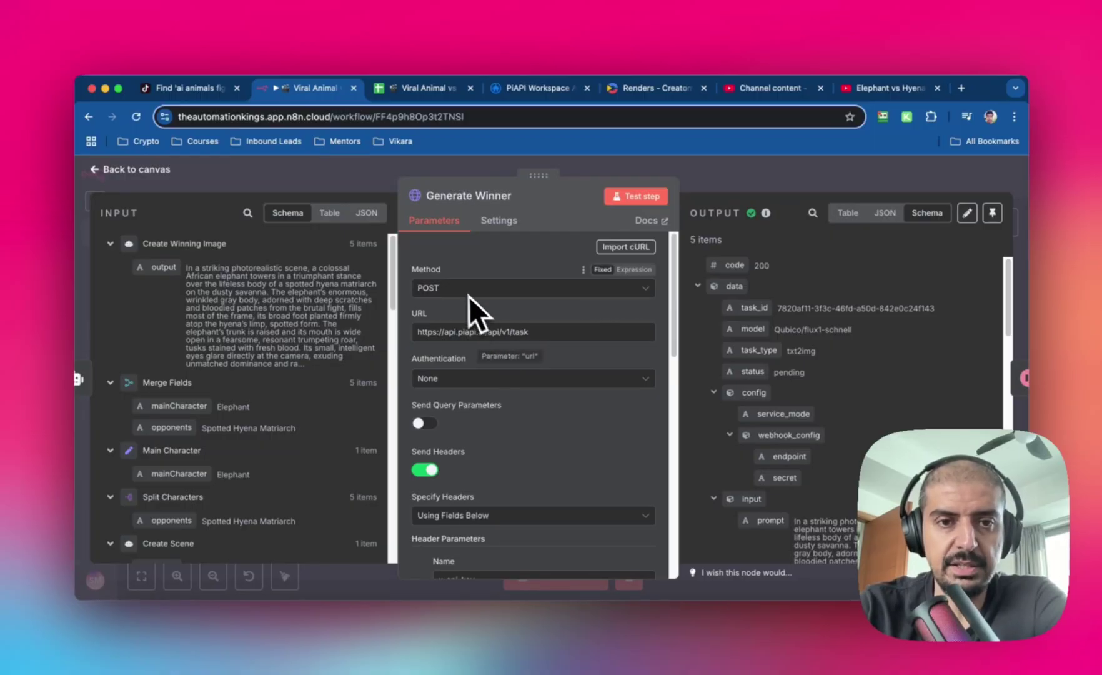
scroll(512, 356, "down", 4)
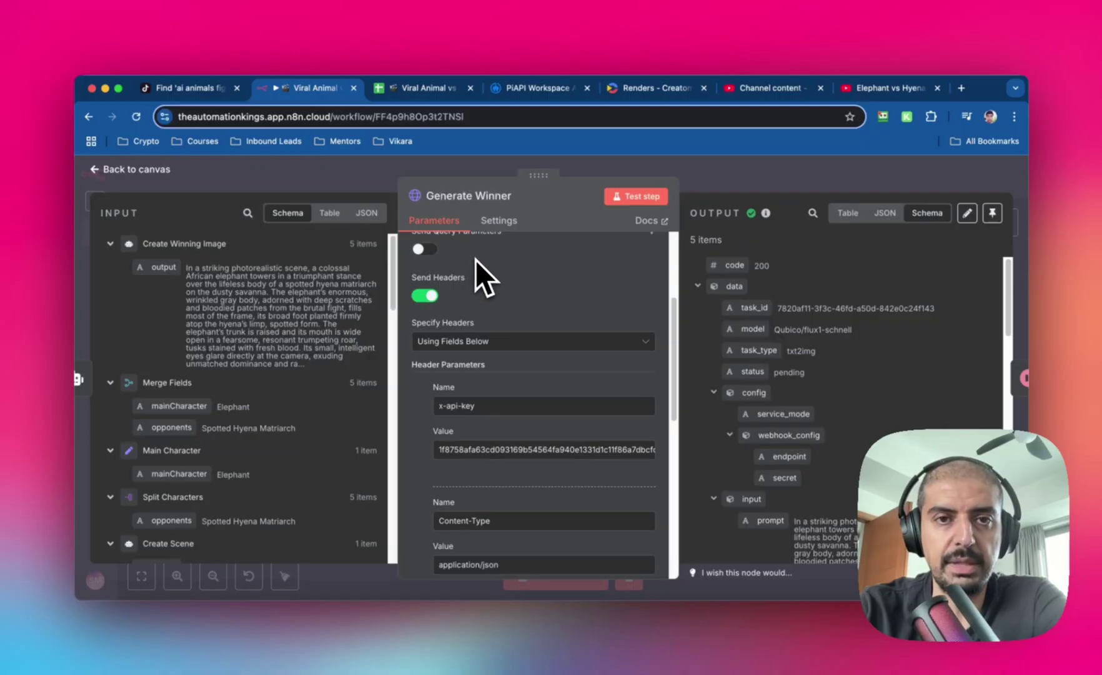
scroll(540, 284, "up", 3)
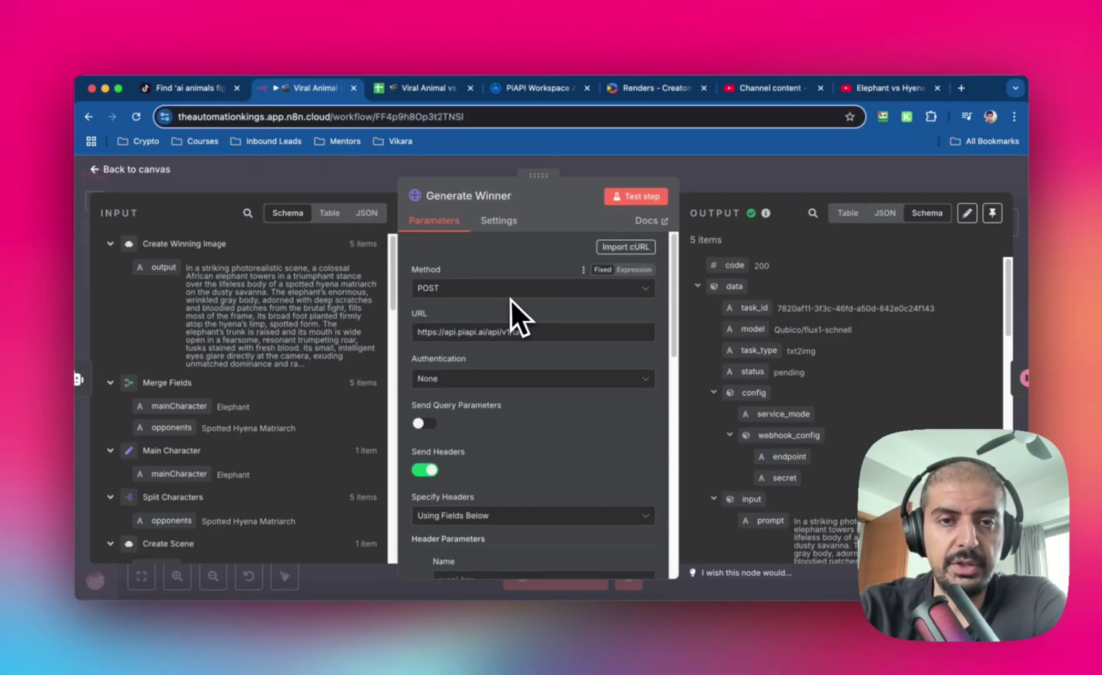
scroll(512, 299, "down", 4)
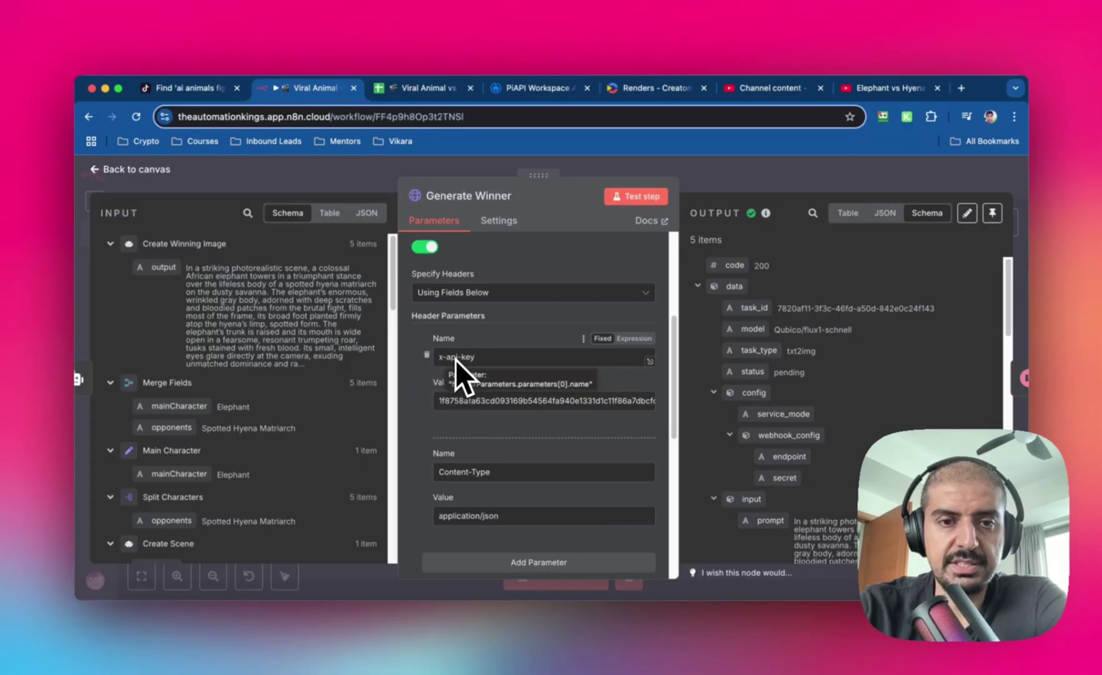
scroll(481, 365, "down", 2)
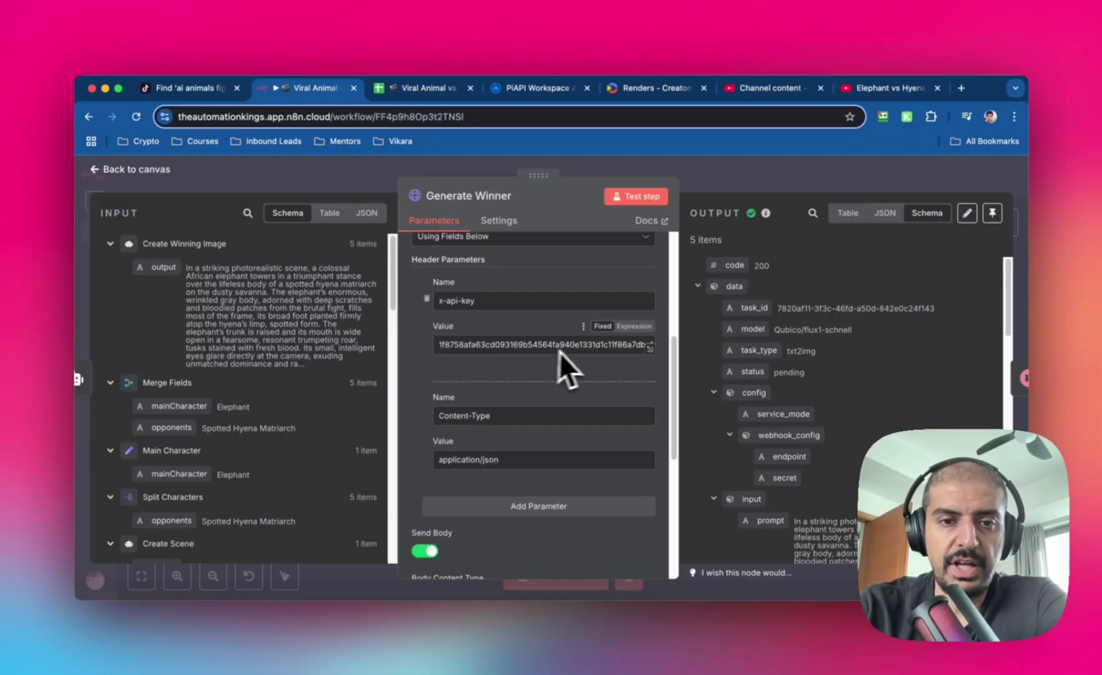
scroll(568, 351, "down", 1)
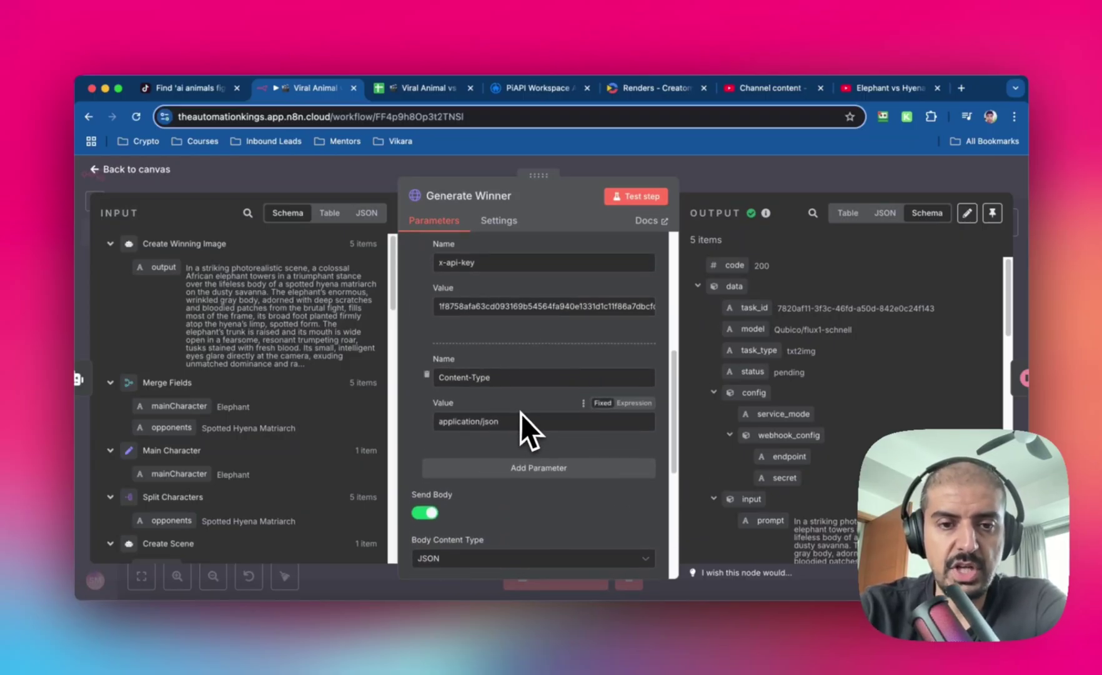
Check the Generate Winner node's body settings and view its JSON body in the expanded expression editor
scroll(520, 413, "down", 3)
scroll(437, 363, "down", 3)
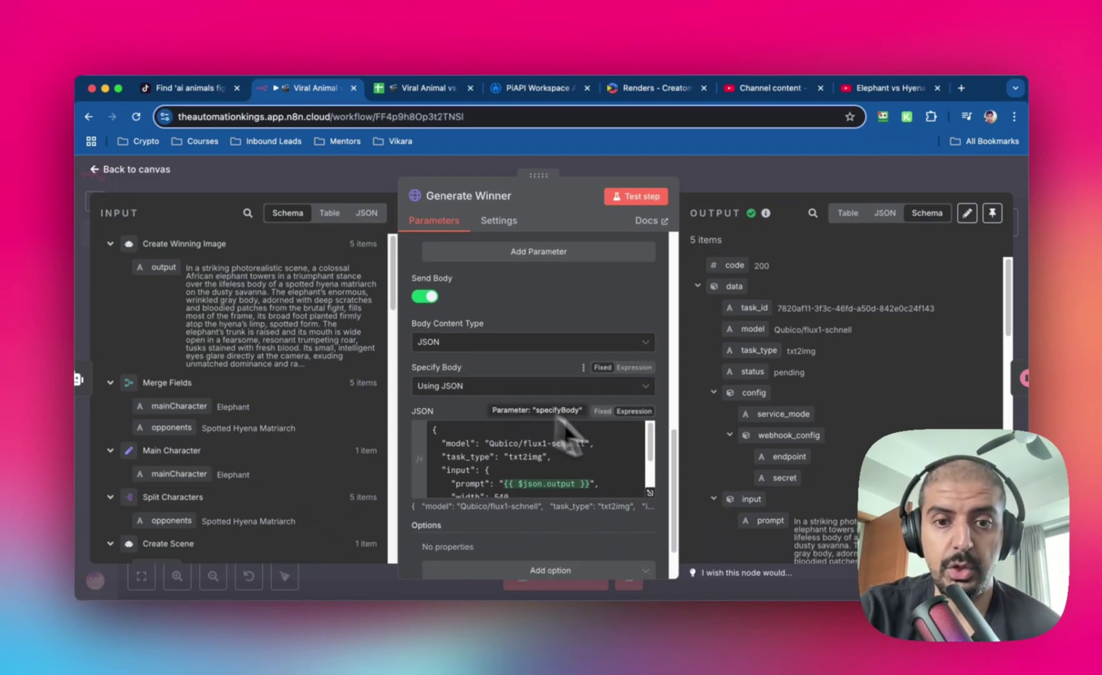
left_click(506, 446)
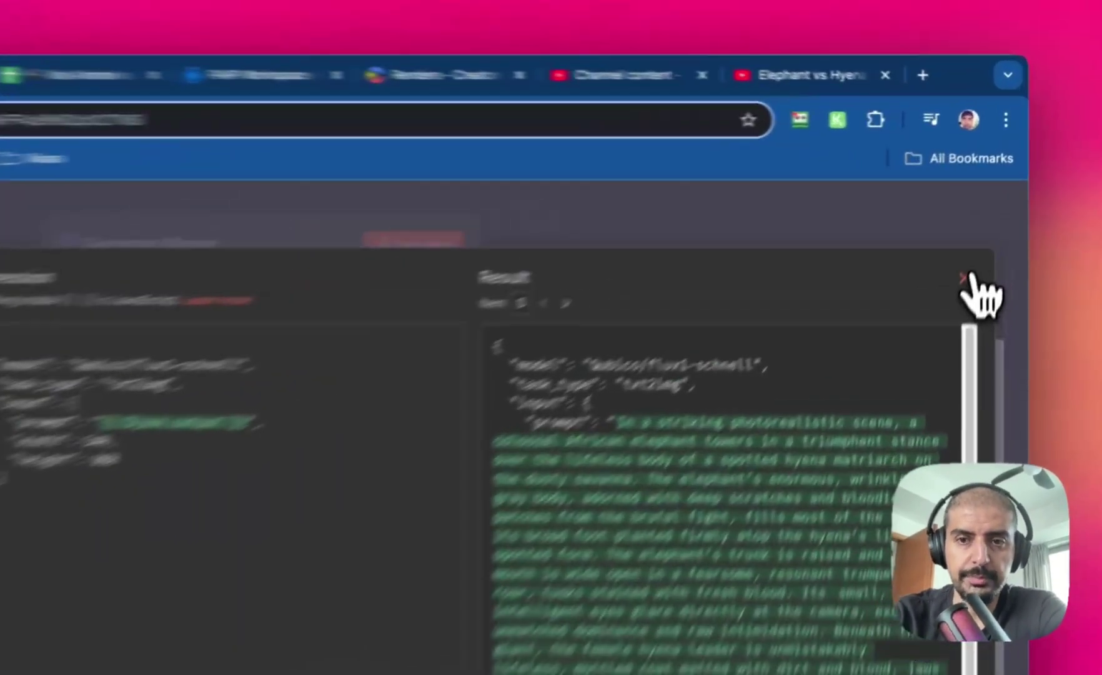
Close the expanded JSON editor, recheck the Generate Winner node's body settings, then leave it and open the Wait for Scene node
left_click(988, 218)
scroll(756, 276, "down", 5)
scroll(565, 306, "up", 5)
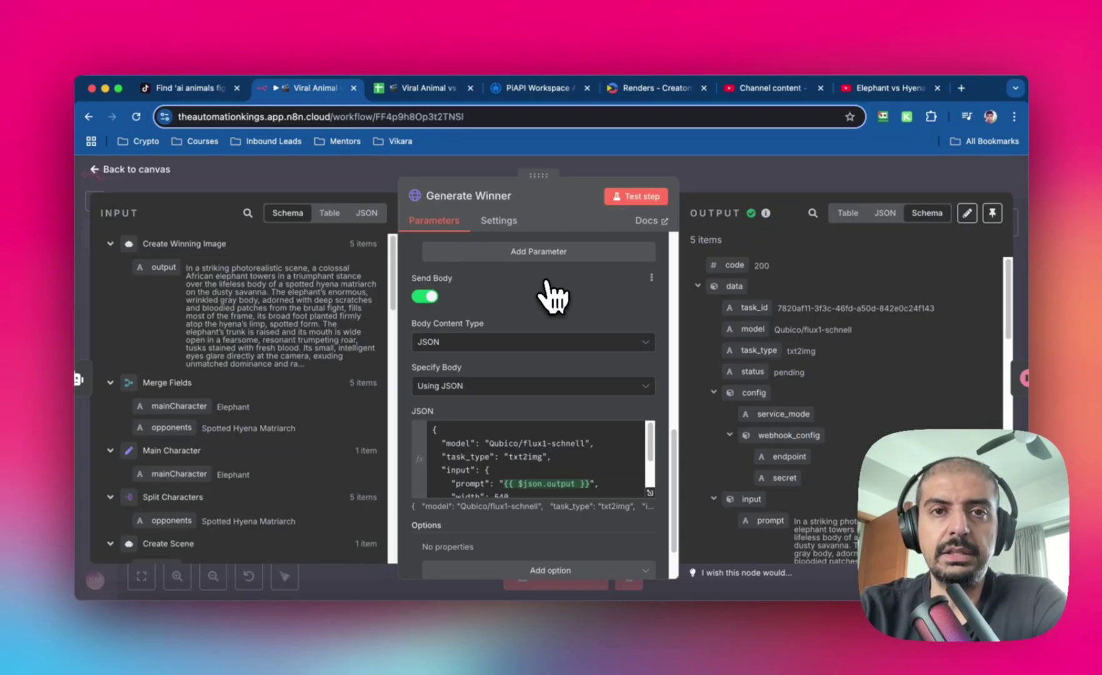
key("Escape")
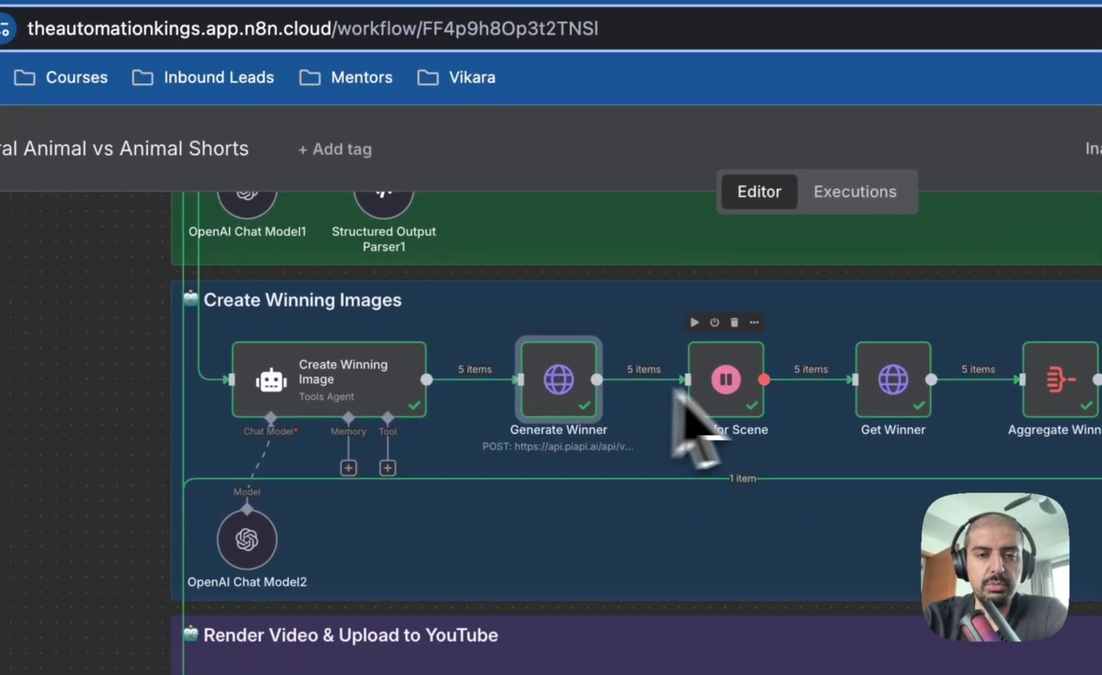
left_click(744, 387)
double_click(743, 385)
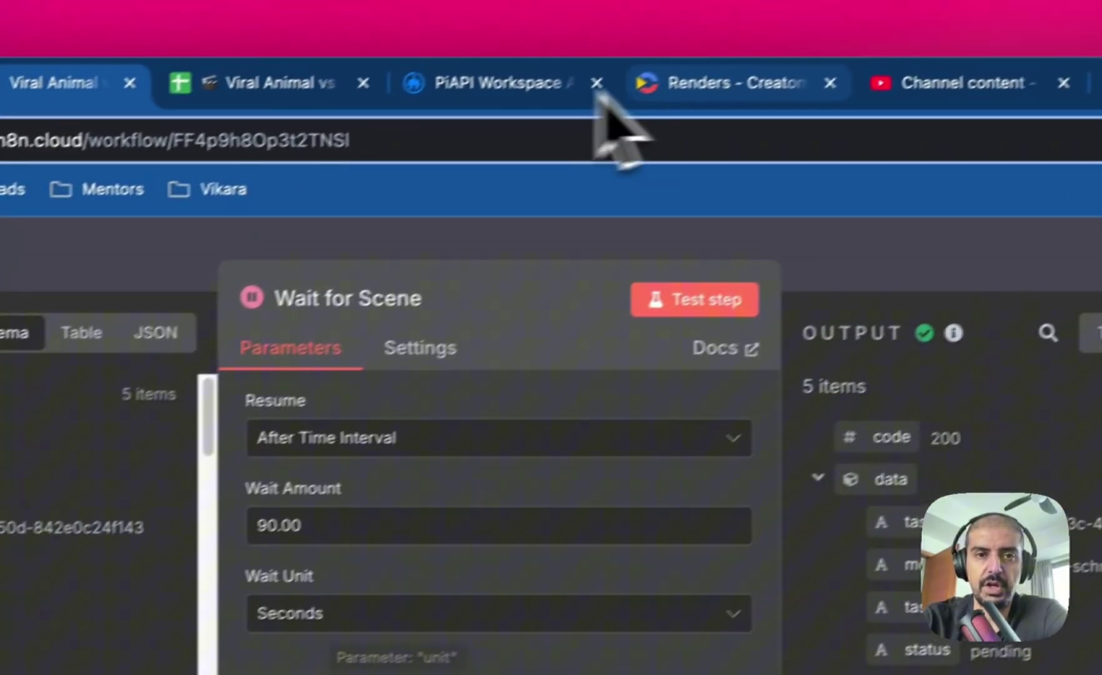
Switch to PiAPI, open the Task History under Analytics, refresh it and examine the statuses of the flux image tasks
left_click(500, 82)
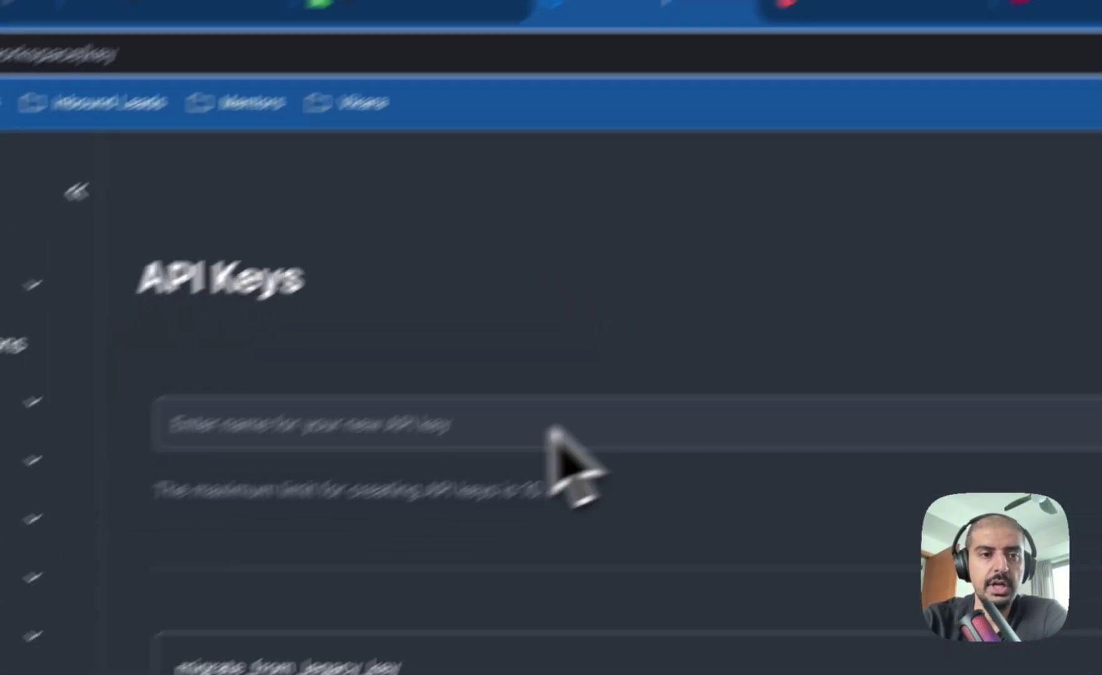
left_click(76, 191)
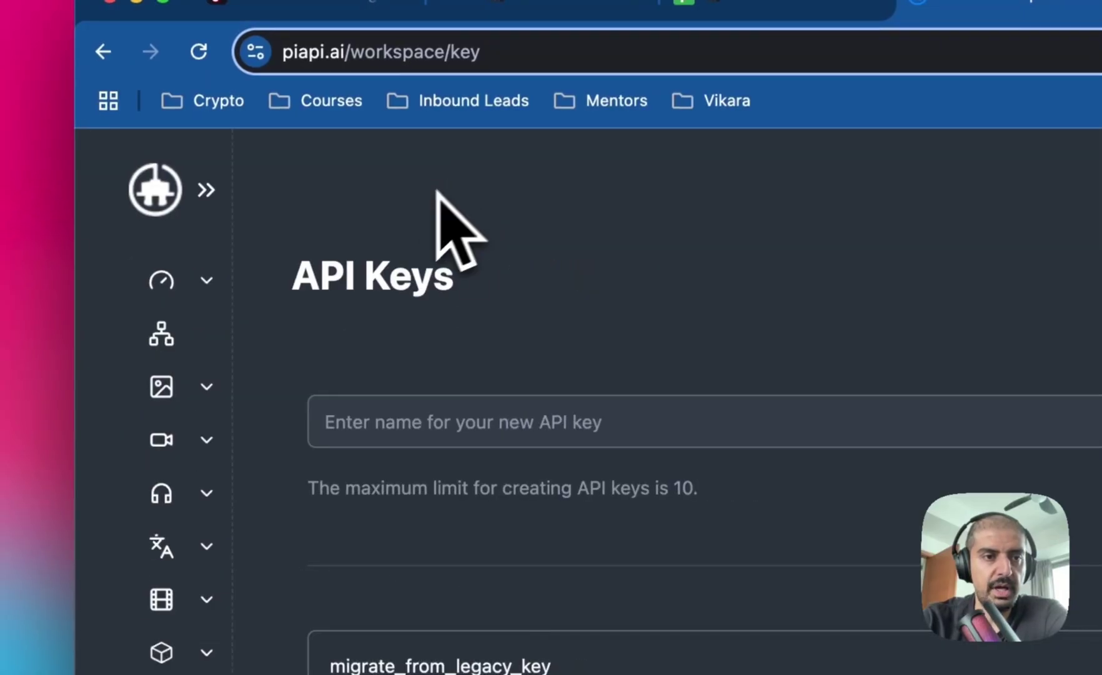
left_click(192, 285)
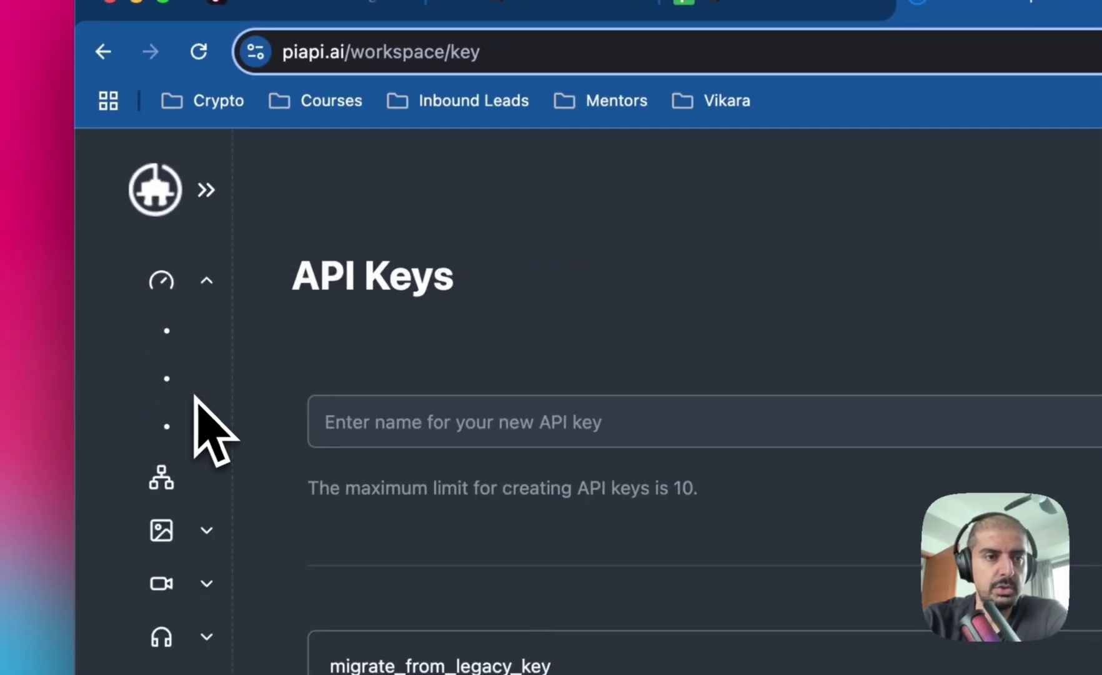
left_click(315, 459)
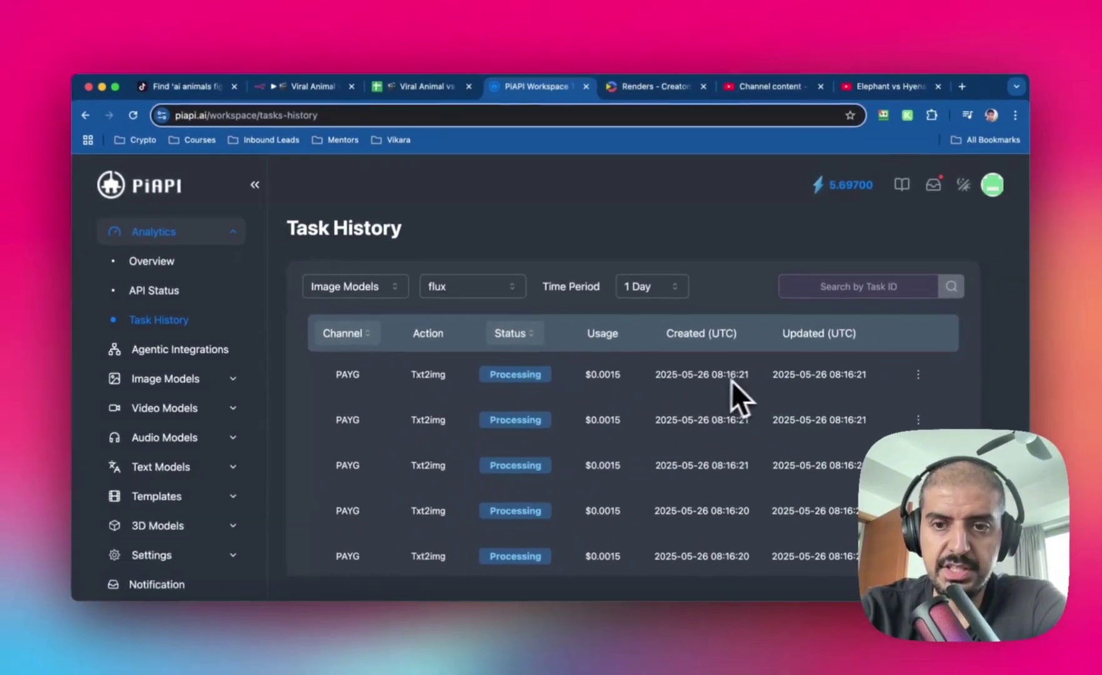
left_click(136, 116)
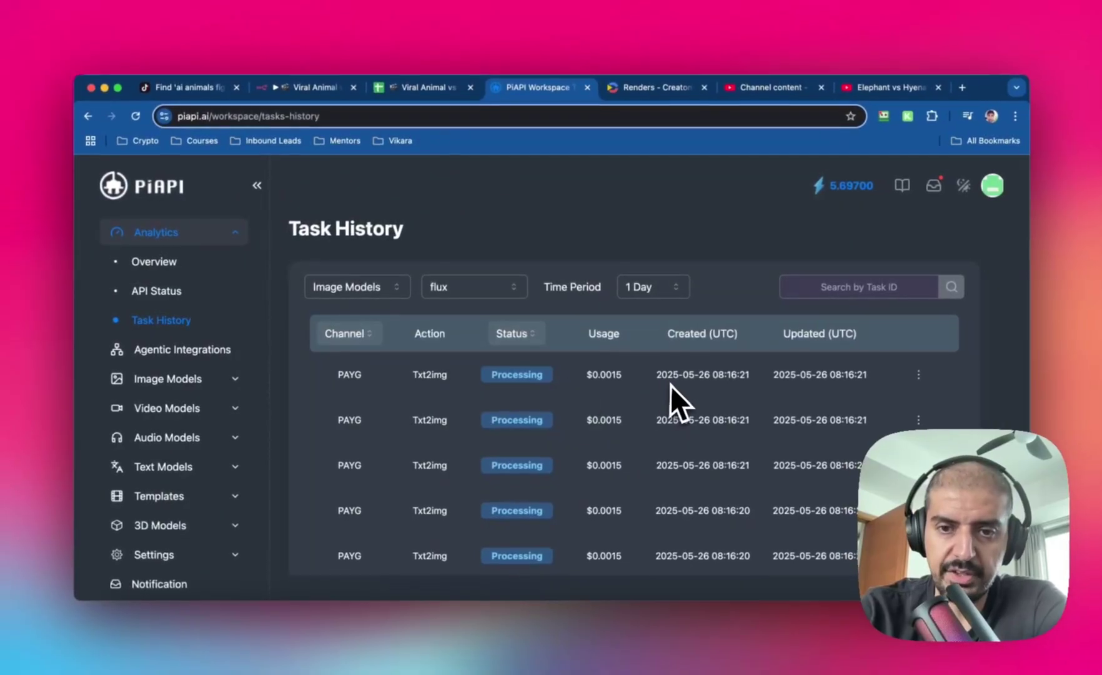
scroll(671, 385, "down", 3)
scroll(671, 385, "down", 5)
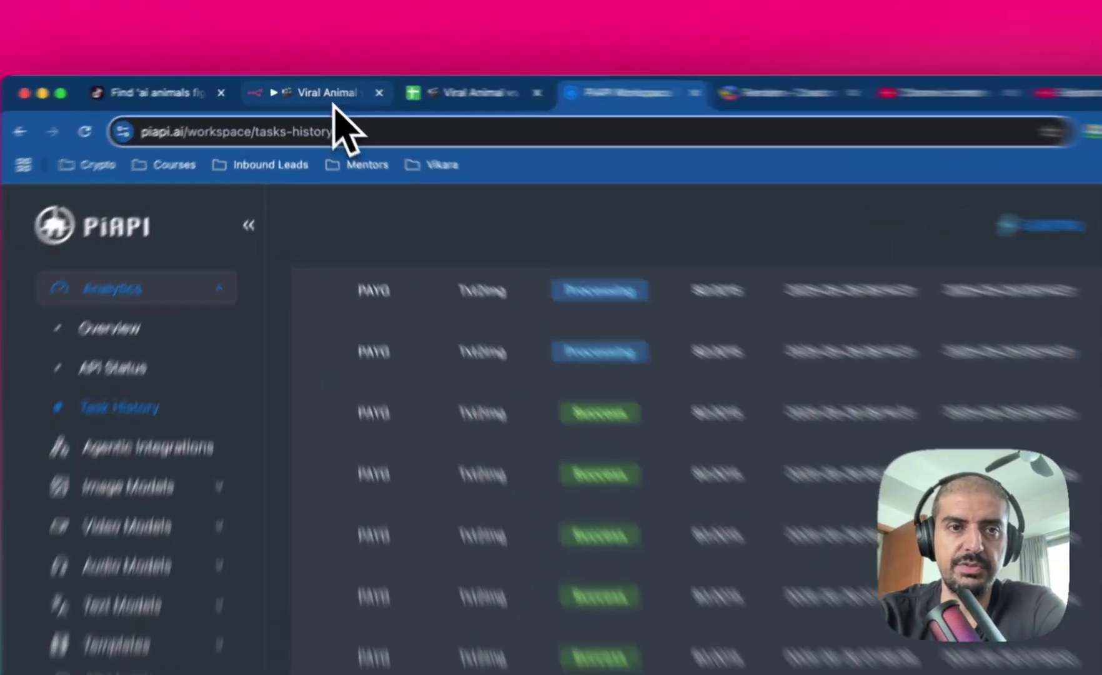
Return to the n8n workflow, check the Wait for Scene node's wait amount and output, and close the node
left_click(314, 88)
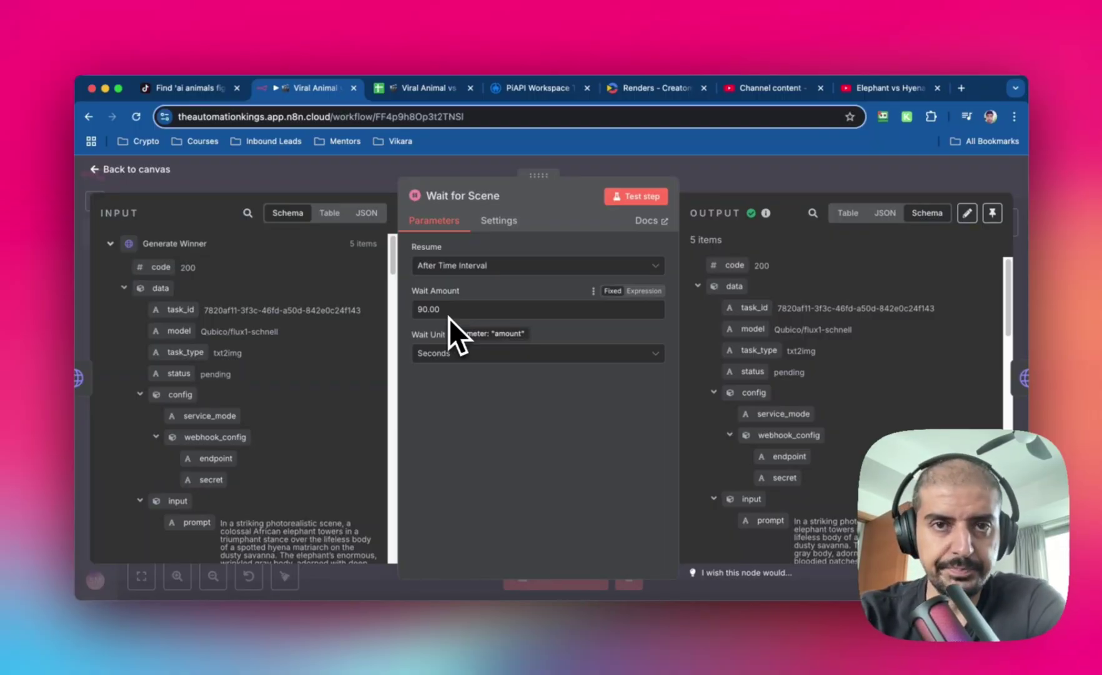
scroll(806, 331, "down", 2)
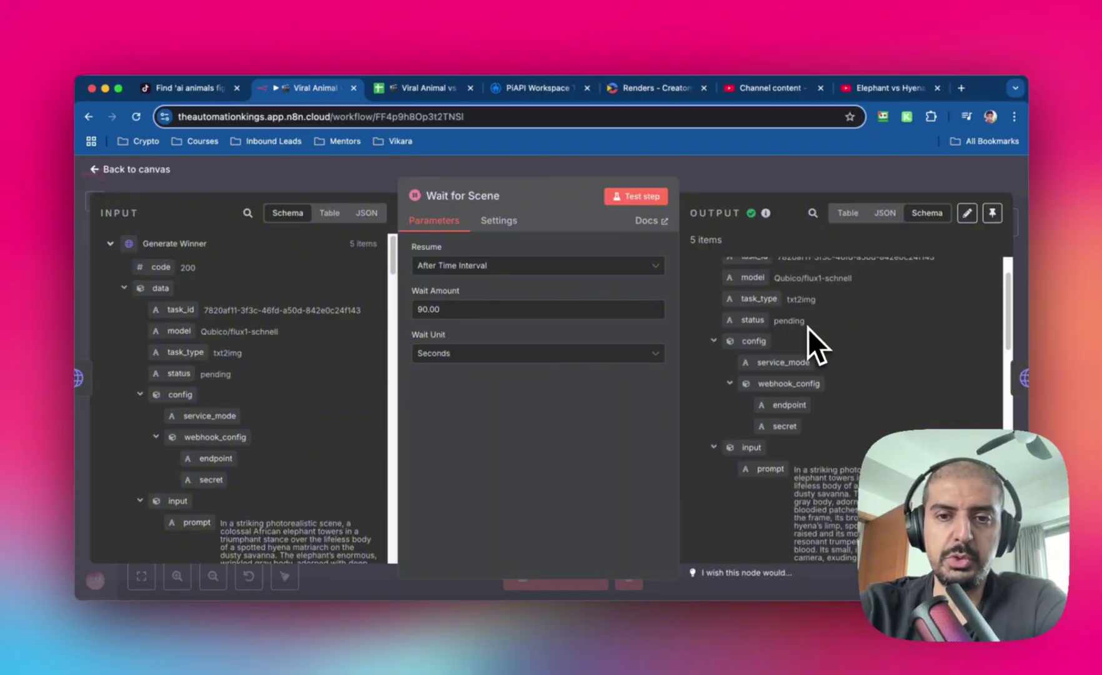
left_click(128, 169)
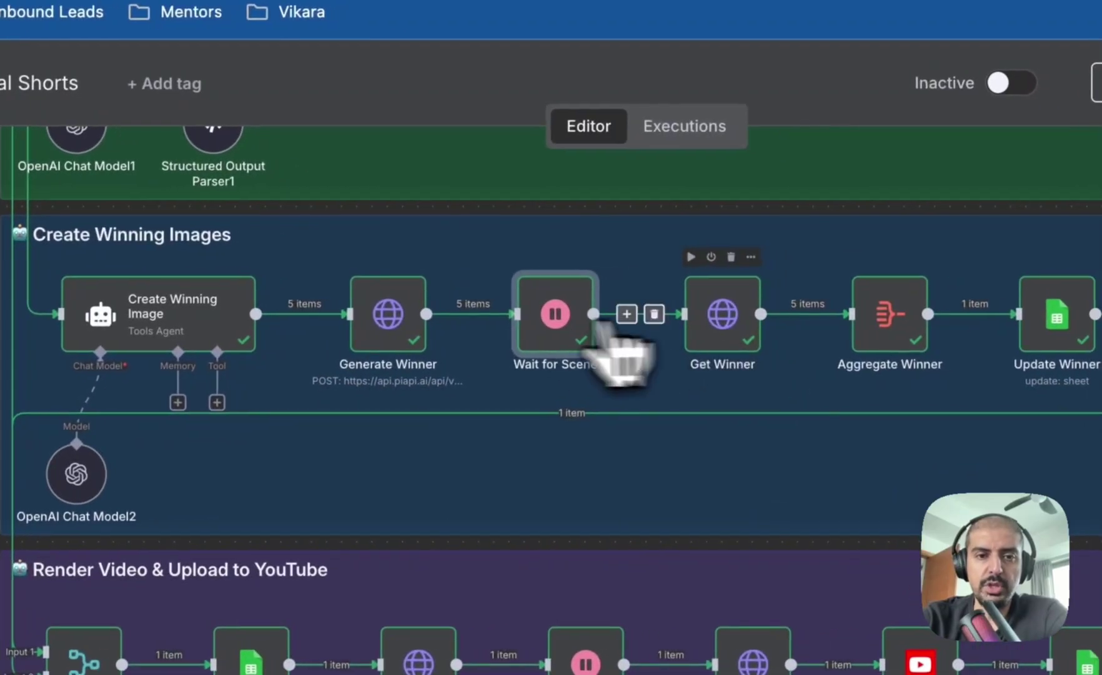
Open the Get Winner node and review its request method and how the URL uses the incoming task_id
left_click(728, 330)
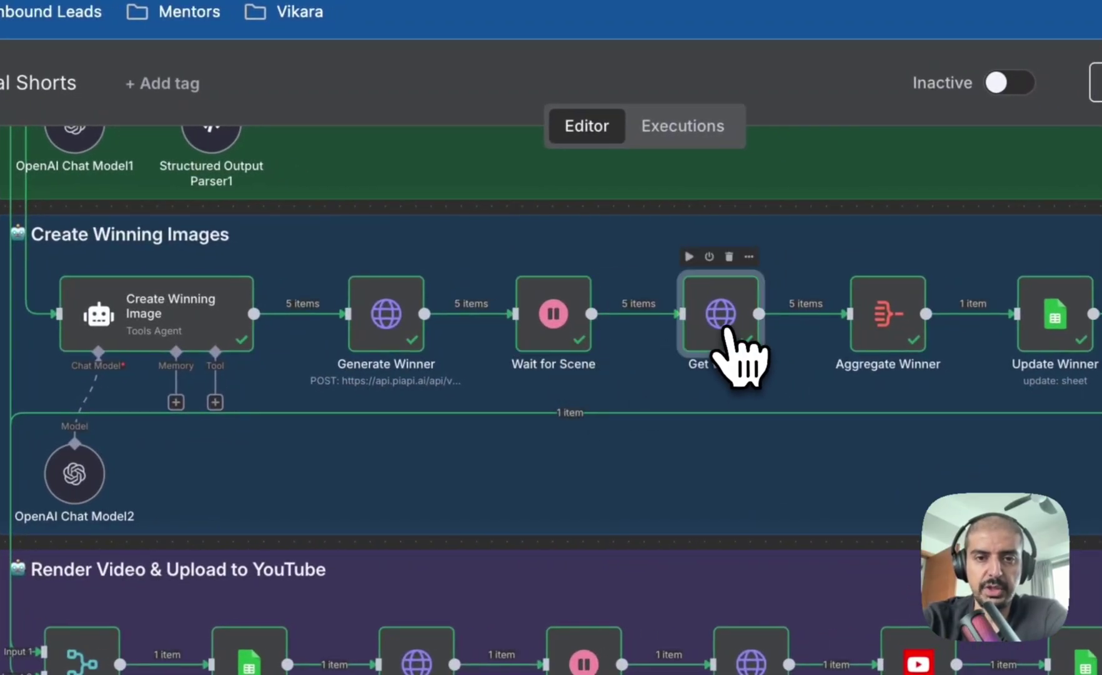
double_click(727, 328)
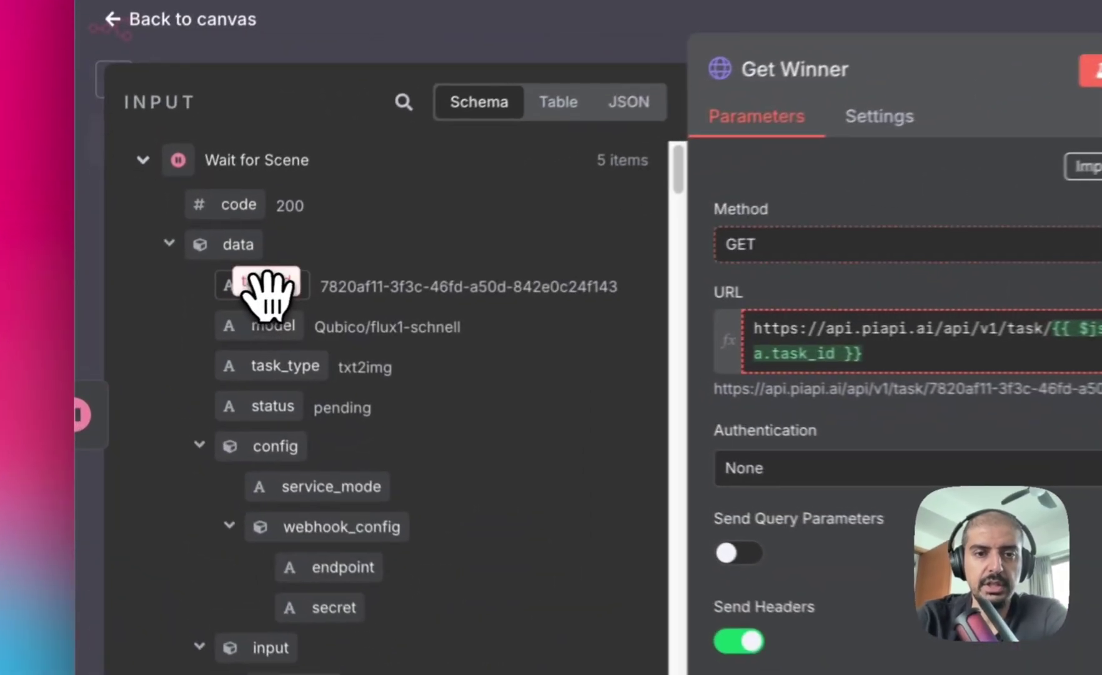
left_click_drag(177, 311, 511, 368)
left_click_drag(778, 447, 554, 376)
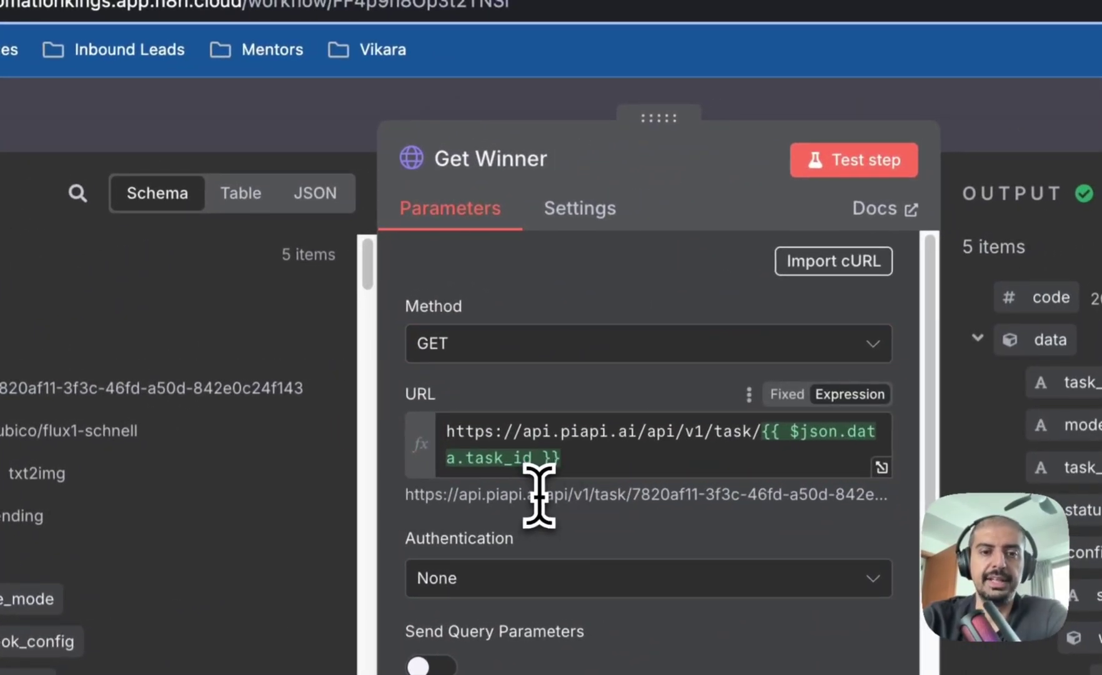
triple_click(539, 495)
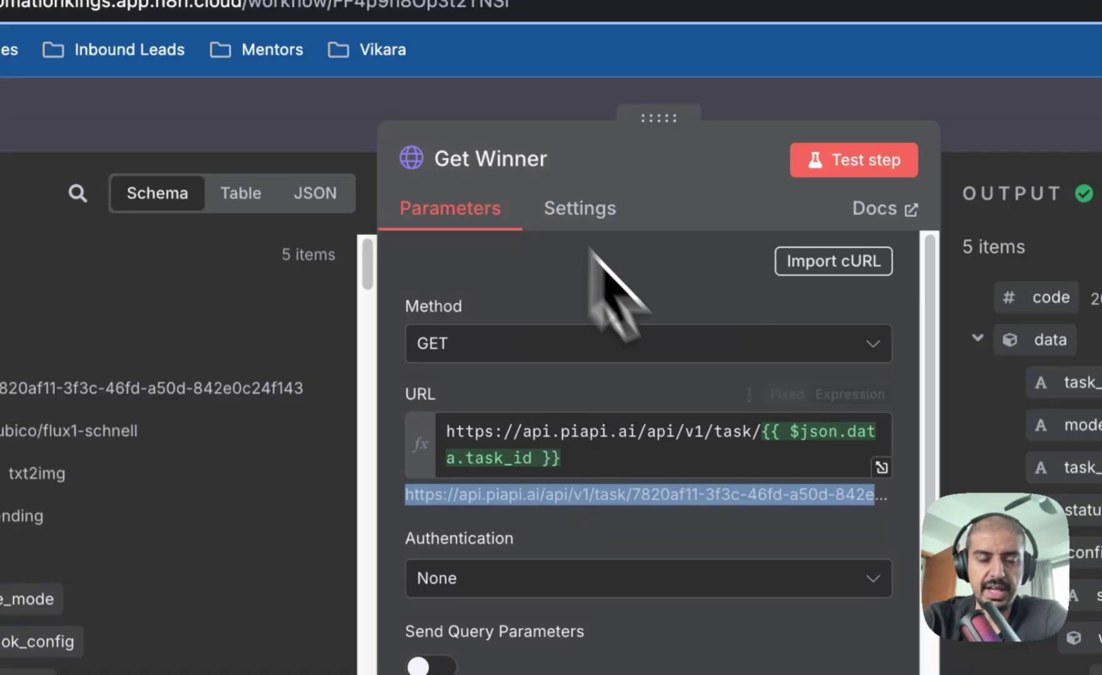
Review the Get Winner node's authentication, header parameters and body setting
scroll(718, 456, "down", 3)
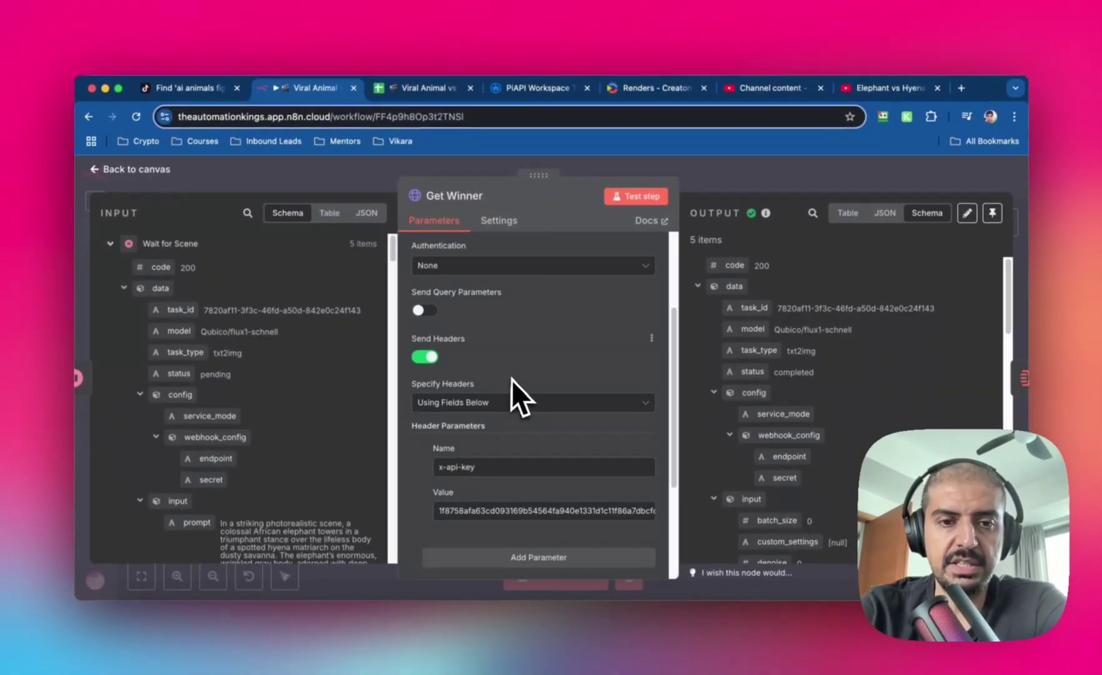
scroll(512, 379, "down", 3)
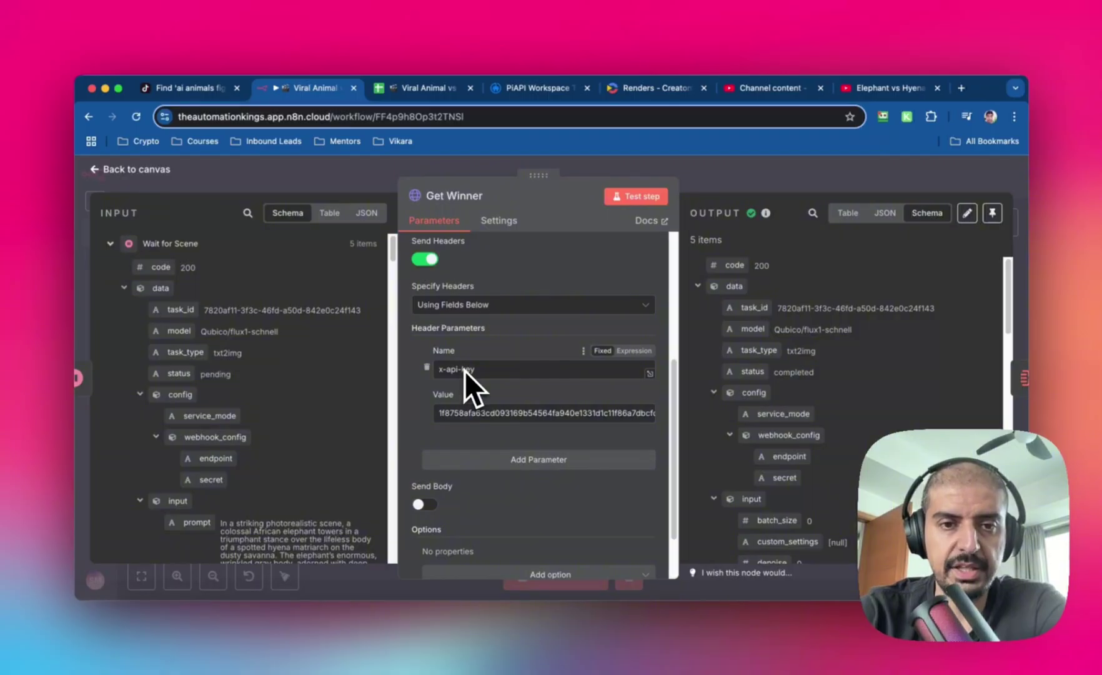
scroll(513, 391, "up", 6)
scroll(504, 344, "down", 5)
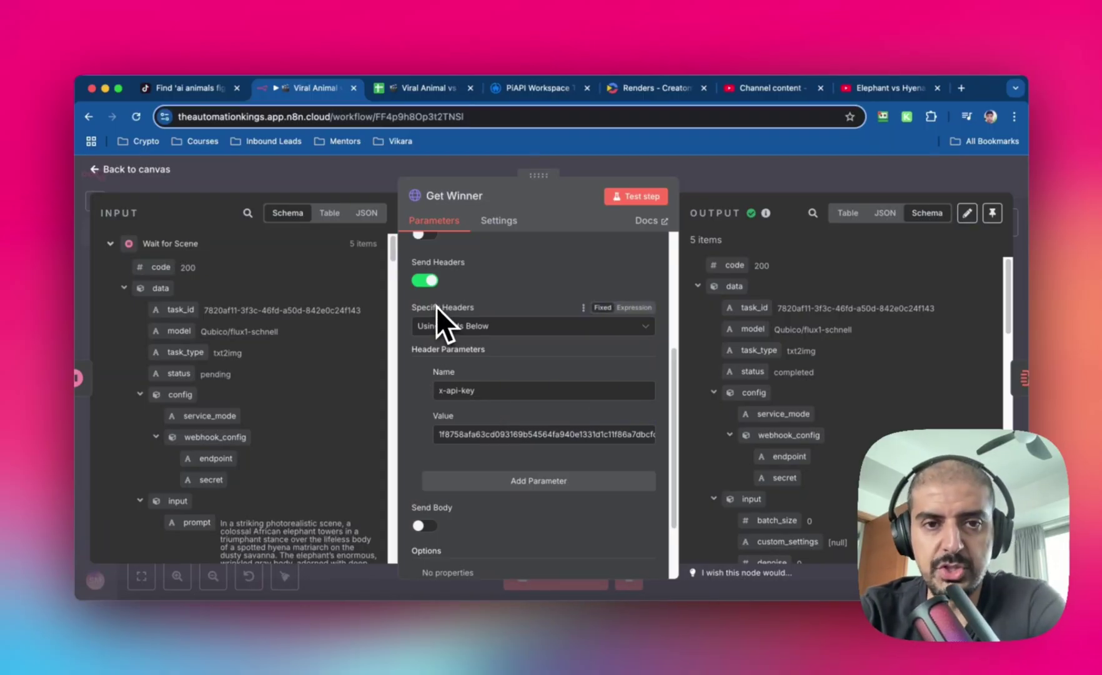
scroll(550, 332, "down", 1)
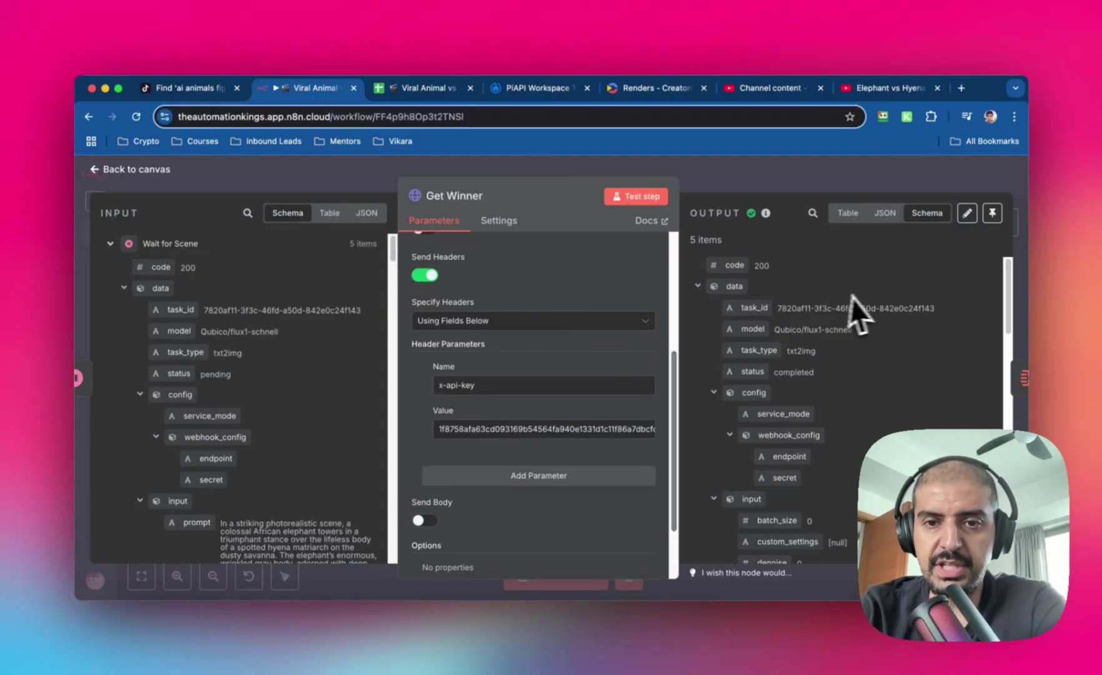
Find the image_url in the Get Winner node's output and open that link to view the generated winning image
scroll(870, 296, "down", 5)
scroll(866, 360, "down", 10)
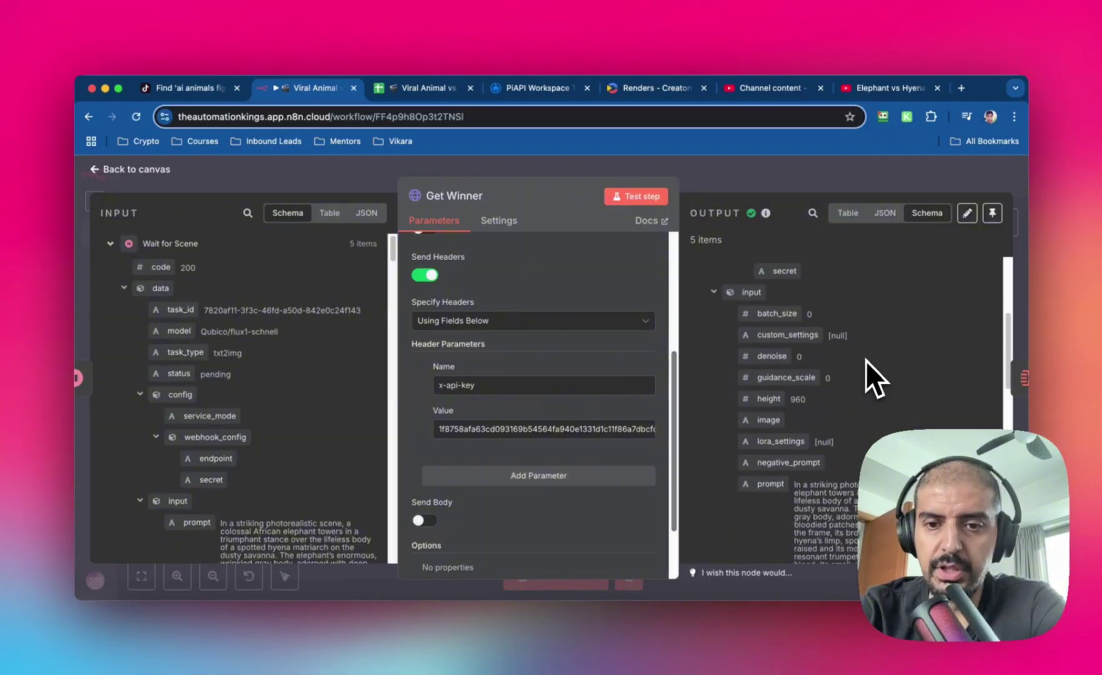
scroll(866, 360, "down", 2)
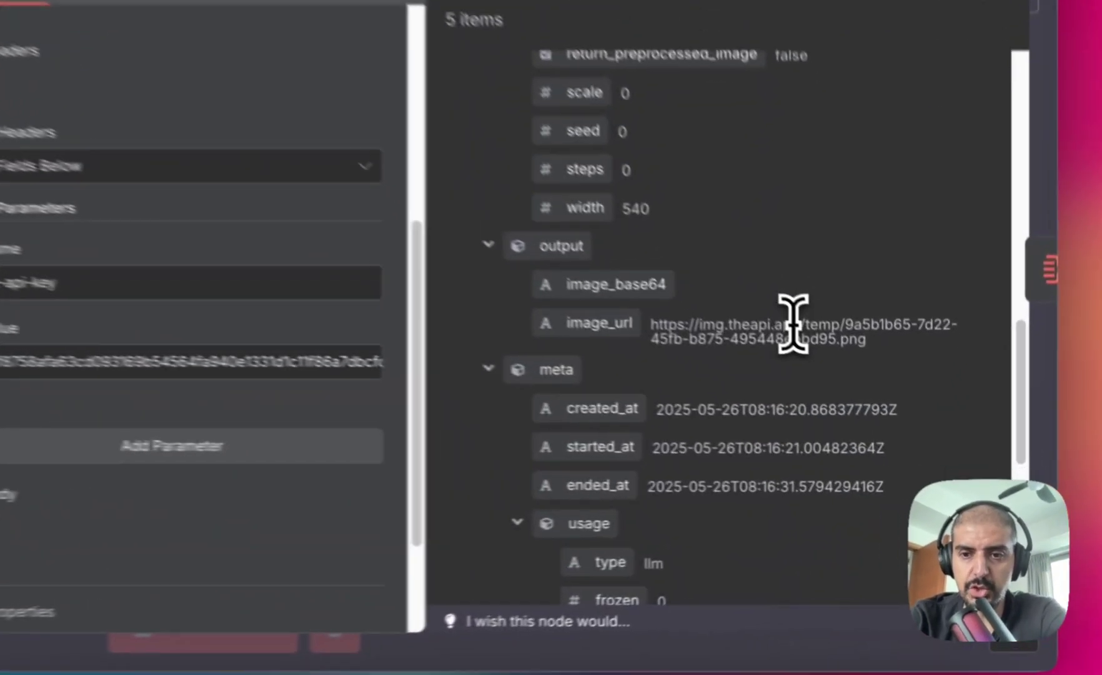
triple_click(792, 324)
right_click(790, 318)
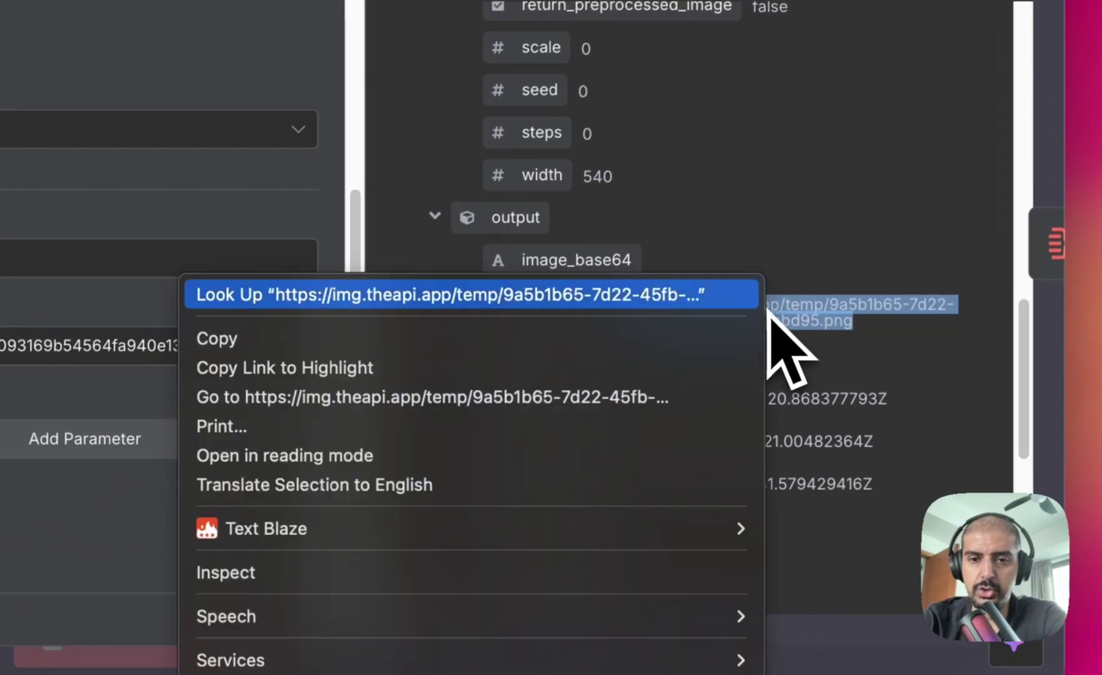
left_click(678, 354)
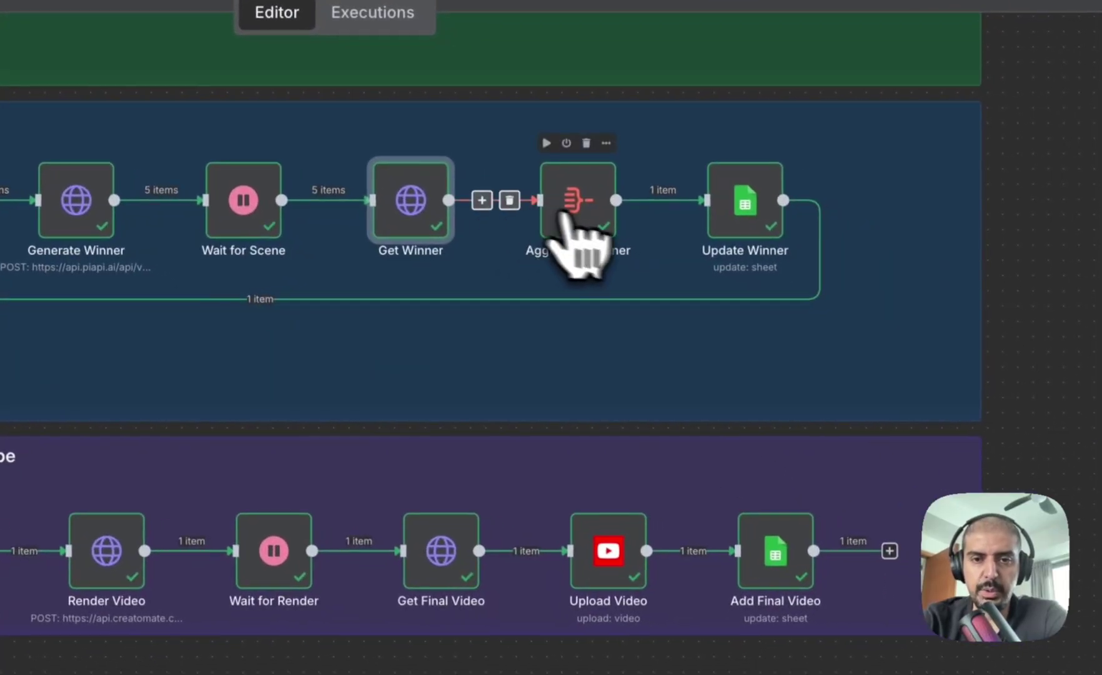
Open the Aggregate Winner node, examine its aggregated data field and the output's data entries, and return to the canvas
scroll(635, 352, "up", 3)
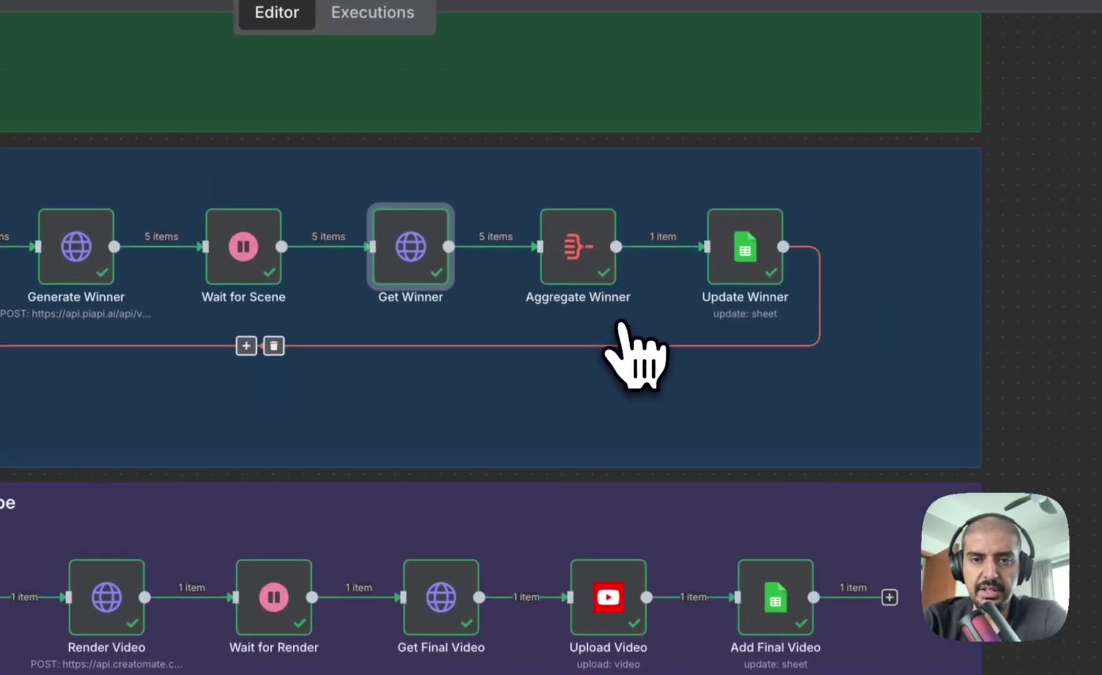
double_click(610, 303)
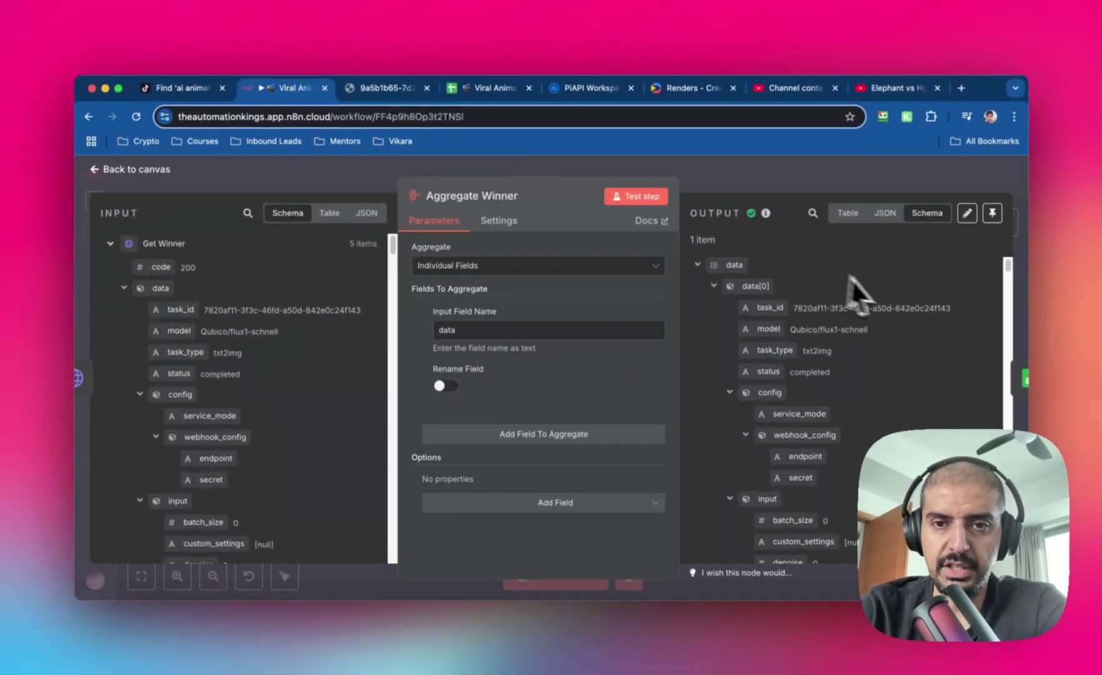
scroll(831, 313, "down", 1)
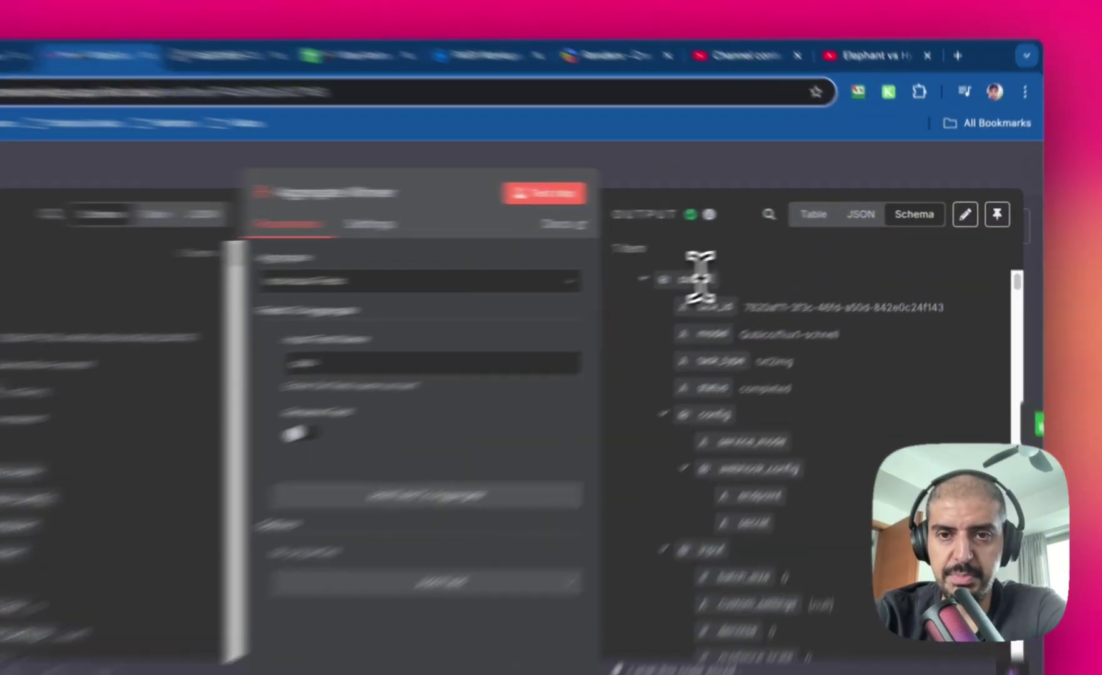
scroll(774, 272, "up", 1)
double_click(753, 286)
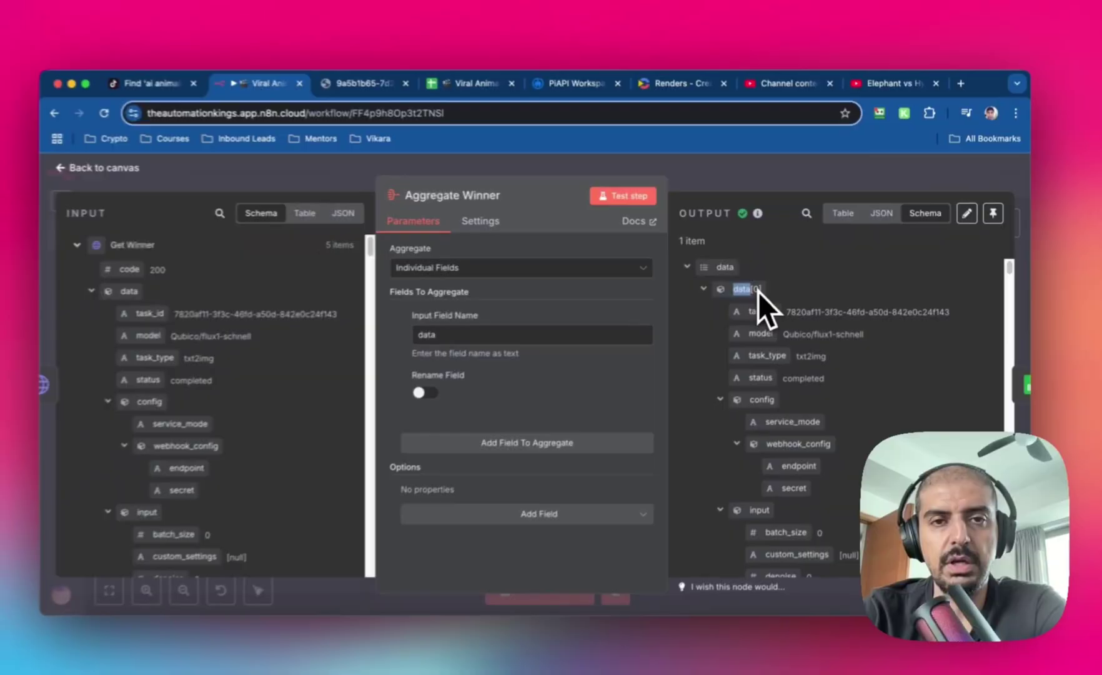
scroll(756, 290, "down", 10)
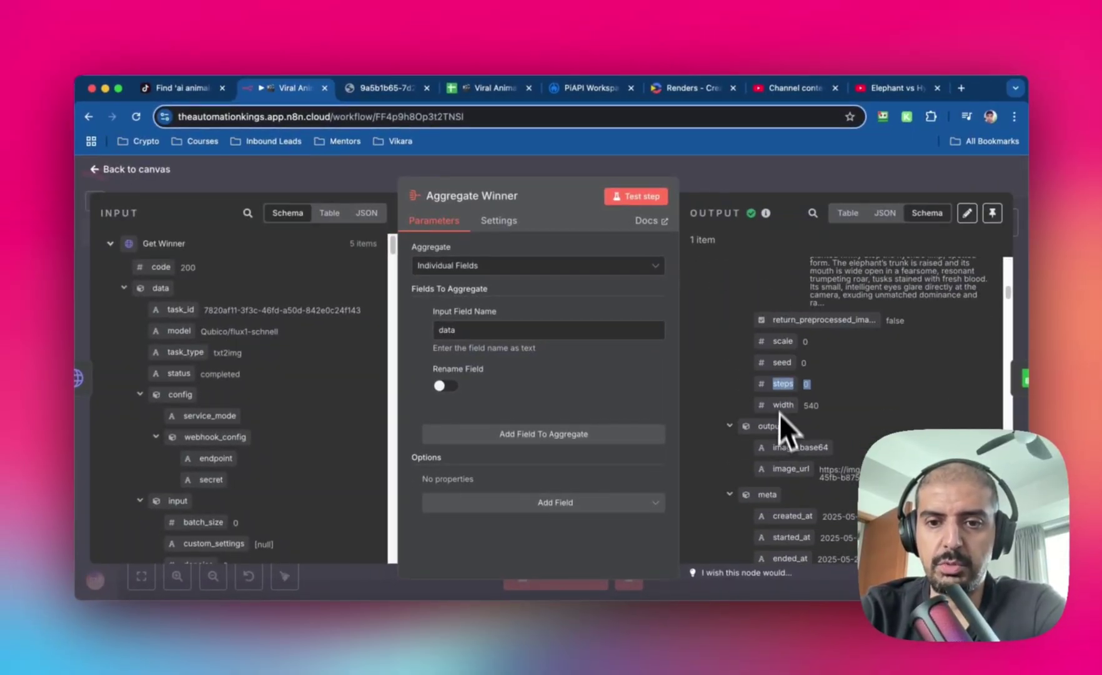
scroll(782, 446, "down", 8)
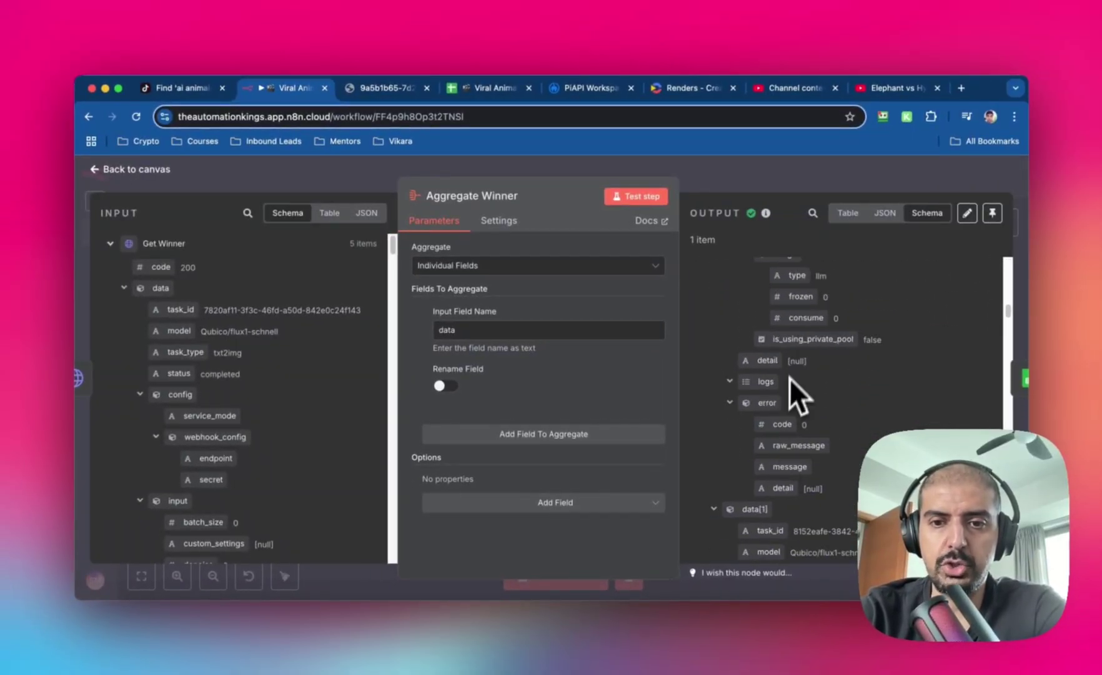
left_click(133, 170)
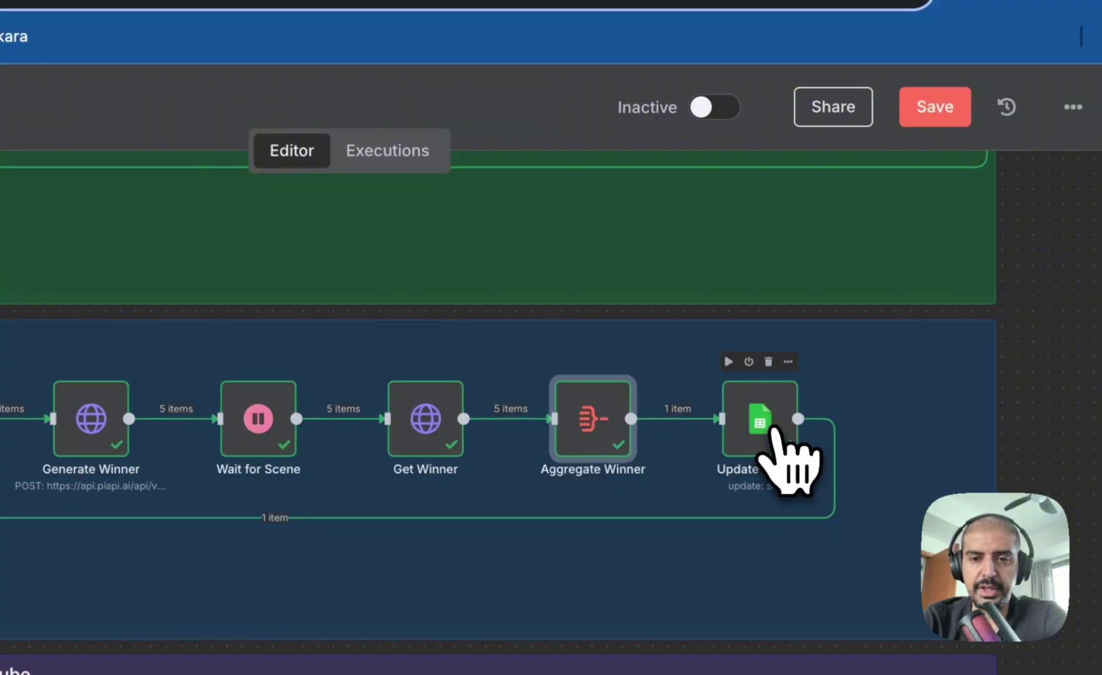
Open the Update Winner node and review its sheet settings, mainCharacter matching column and the image URL mapping for the winner column
double_click(775, 431)
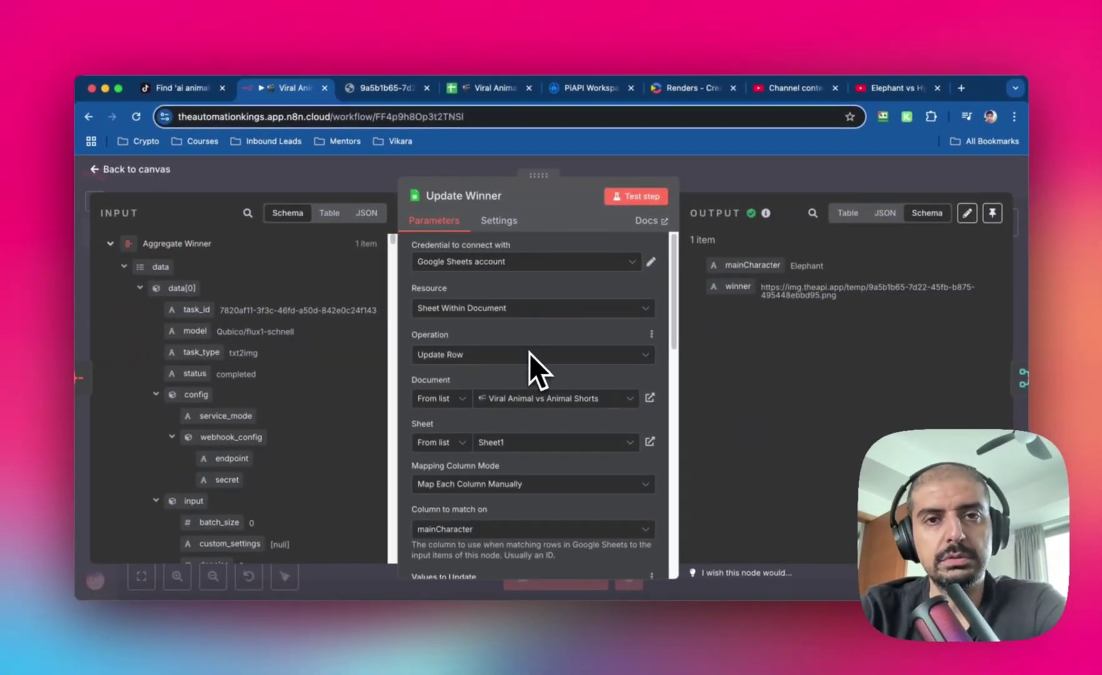
scroll(530, 353, "down", 3)
scroll(541, 360, "down", 3)
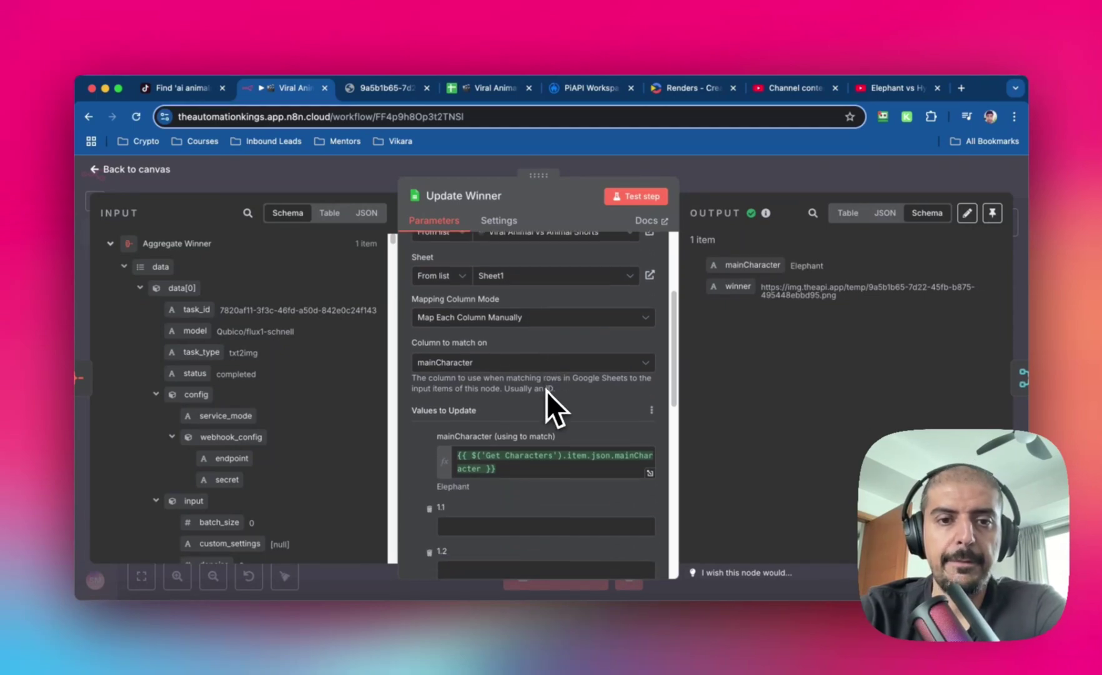
scroll(508, 361, "down", 5)
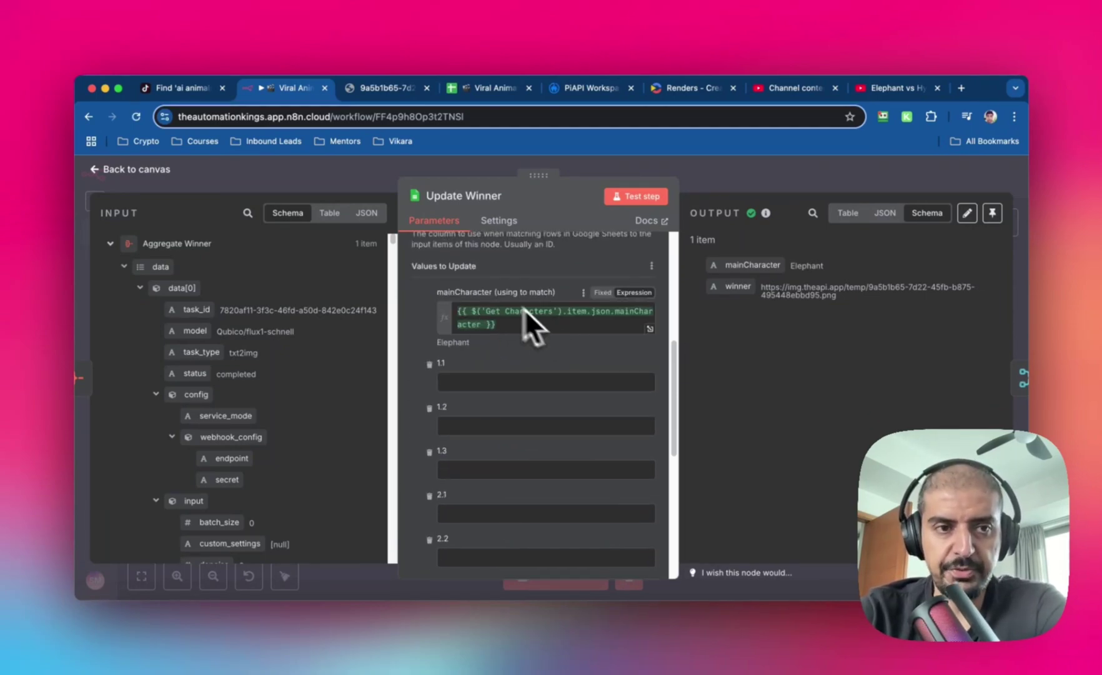
scroll(597, 345, "down", 12)
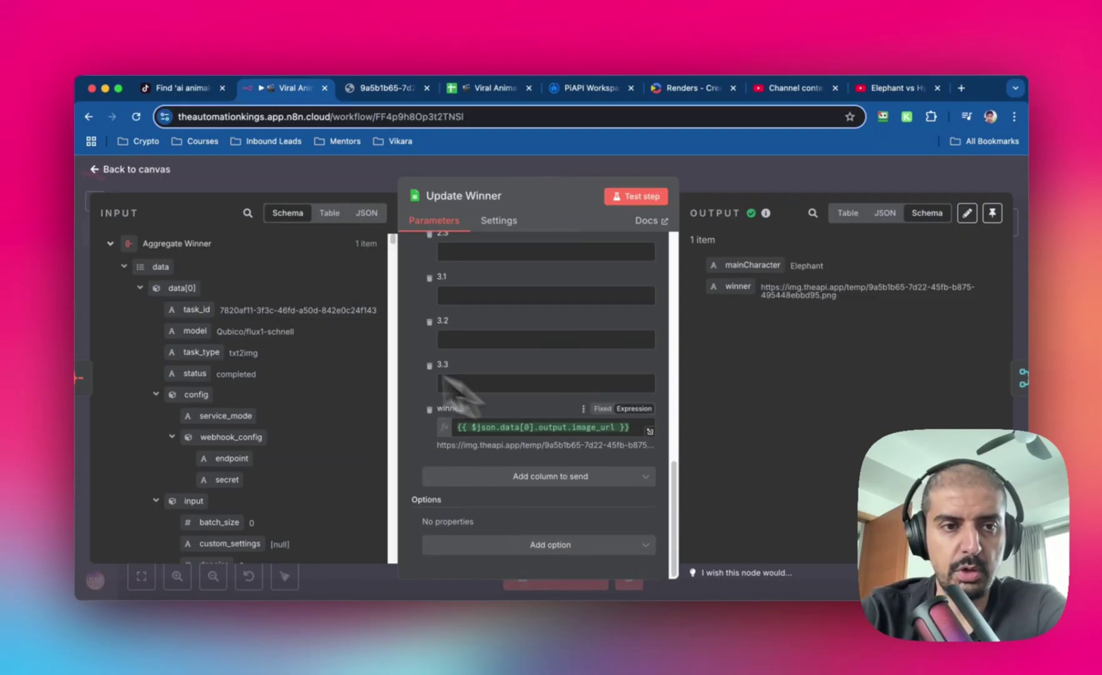
Examine the Update Winner node's input data, including the image prompt, and check the winner column in the Viral Animal vs Animal Shorts spreadsheet
scroll(217, 383, "down", 8)
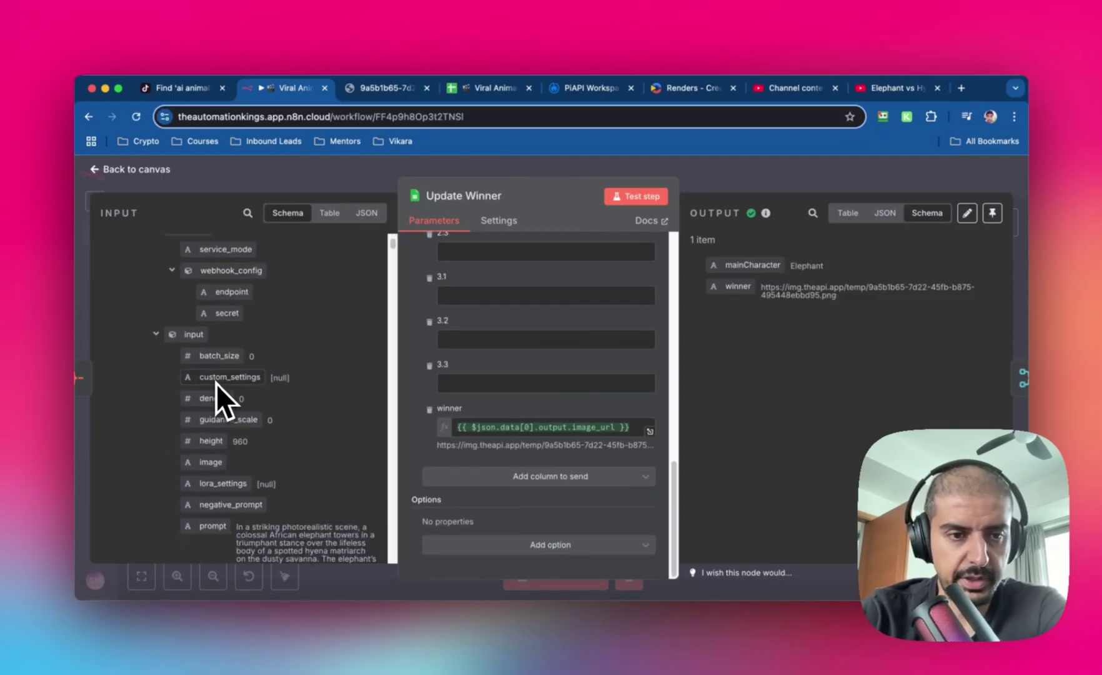
scroll(216, 383, "down", 3)
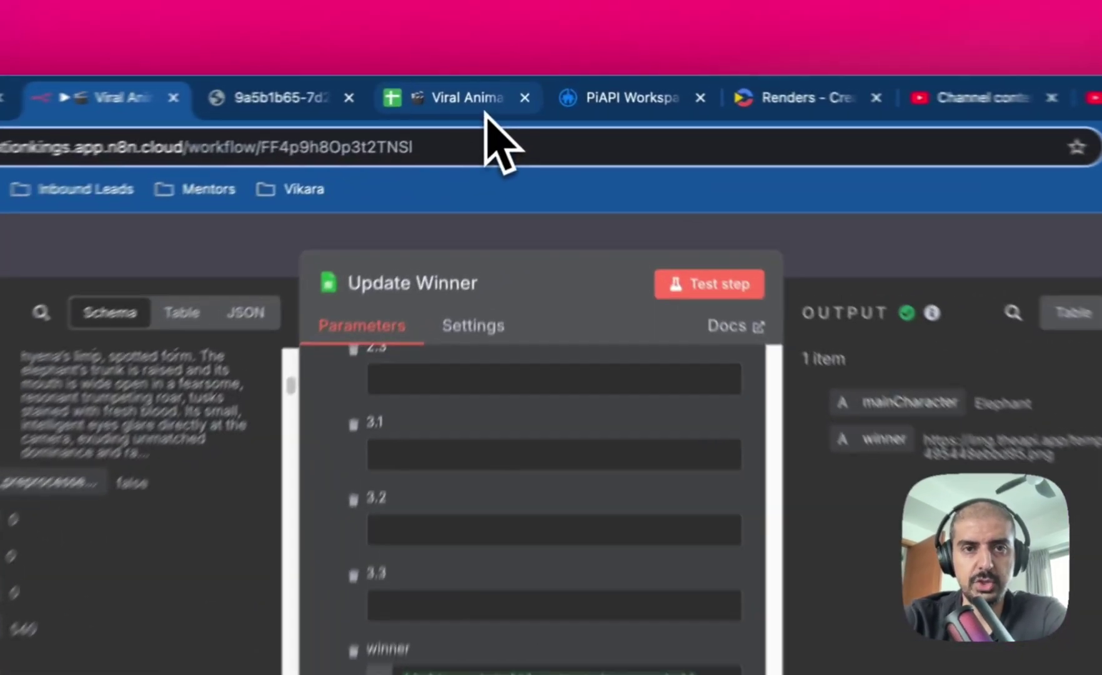
left_click(497, 87)
scroll(764, 550, "right", 2)
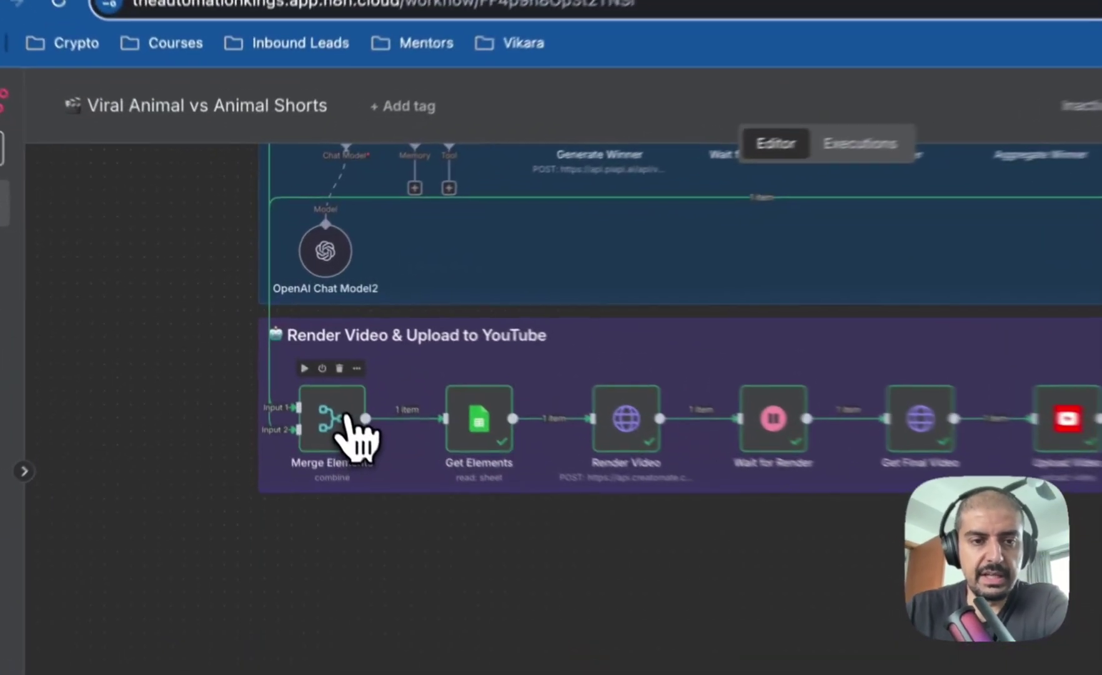
Open the Merge Elements node, review its mode, combine-by and number-of-inputs settings with the output, and return to the canvas
double_click(304, 362)
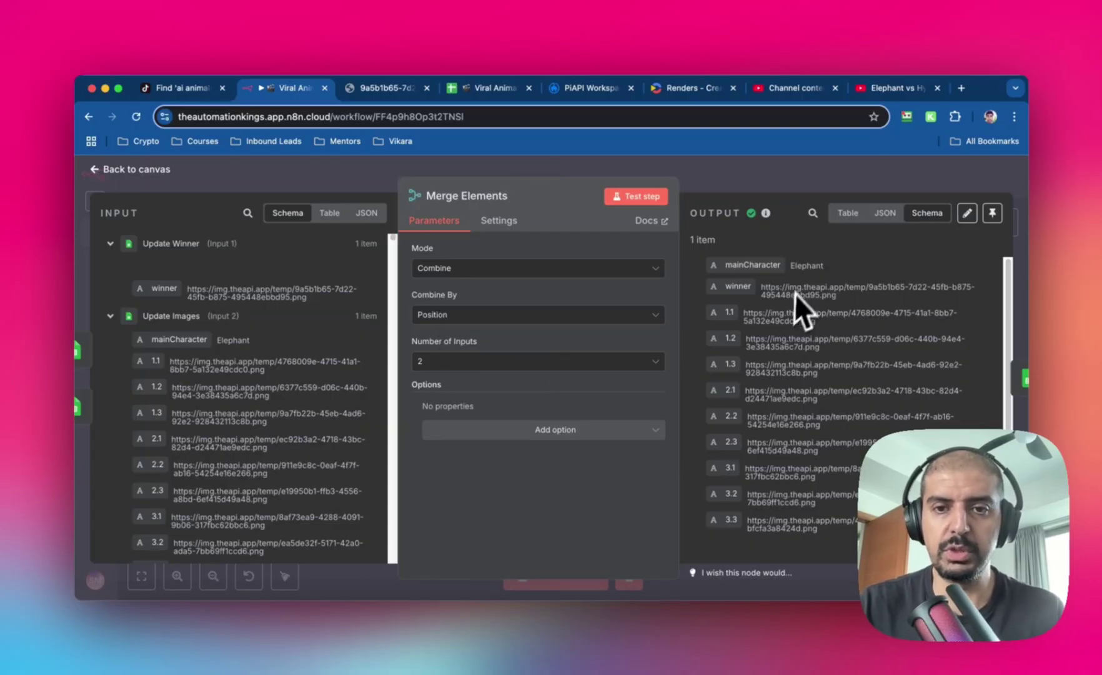
key("Escape")
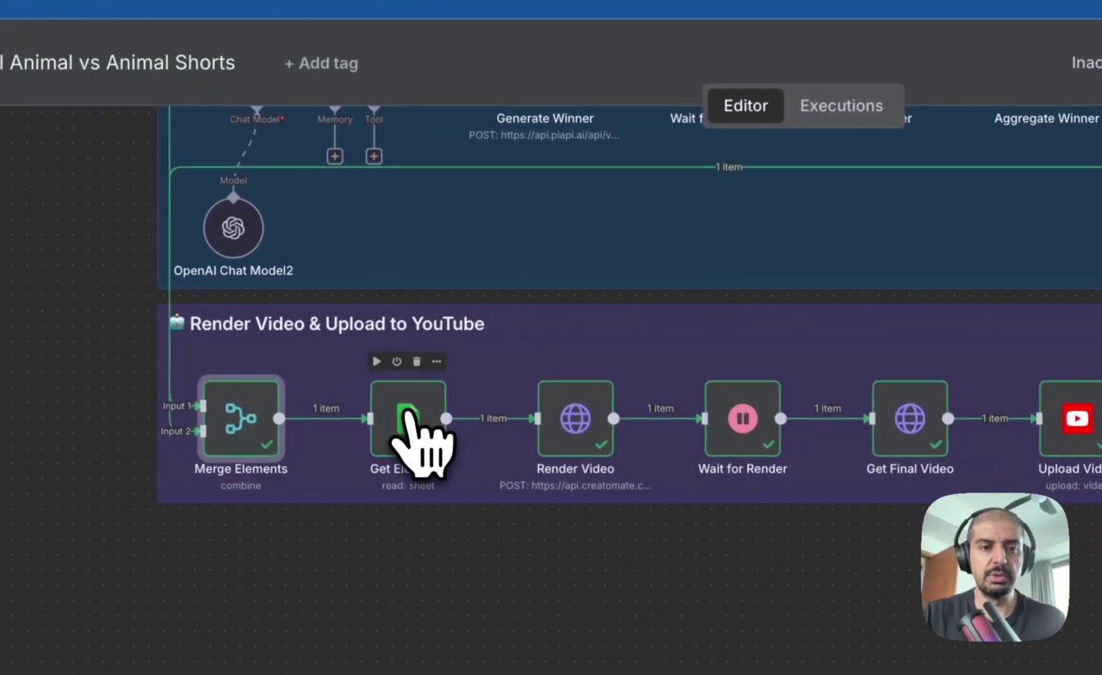
Review the Get Elements node's row retrieval settings and mainCharacter filter, and check the character's row across the spreadsheet columns
double_click(409, 415)
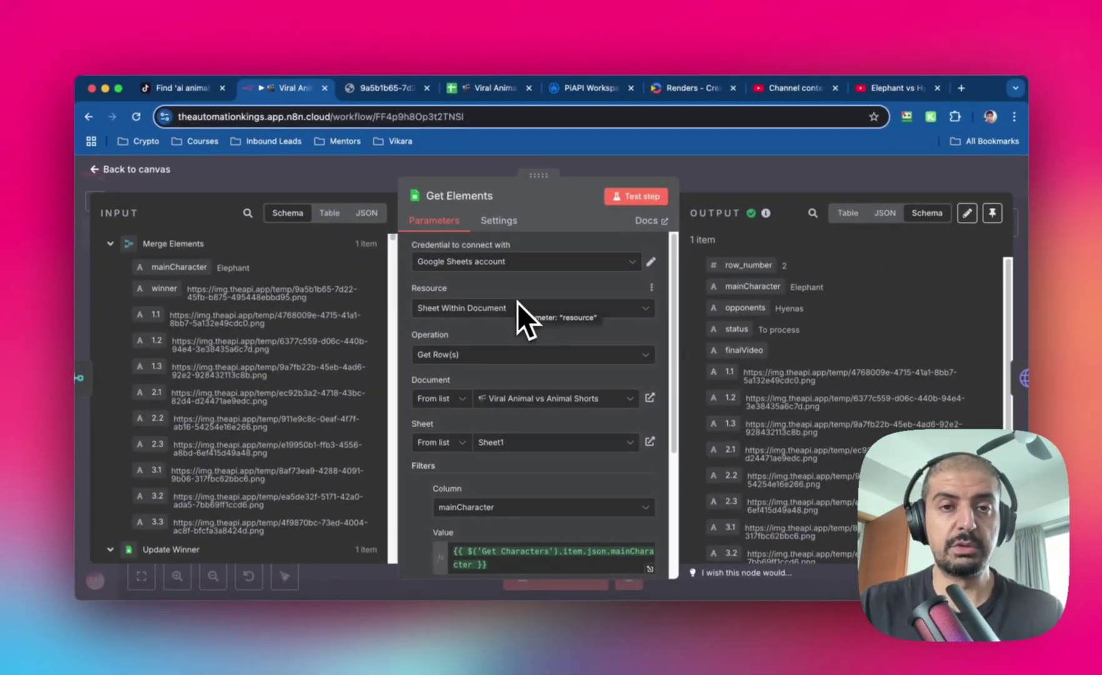
mouse_move(464, 193)
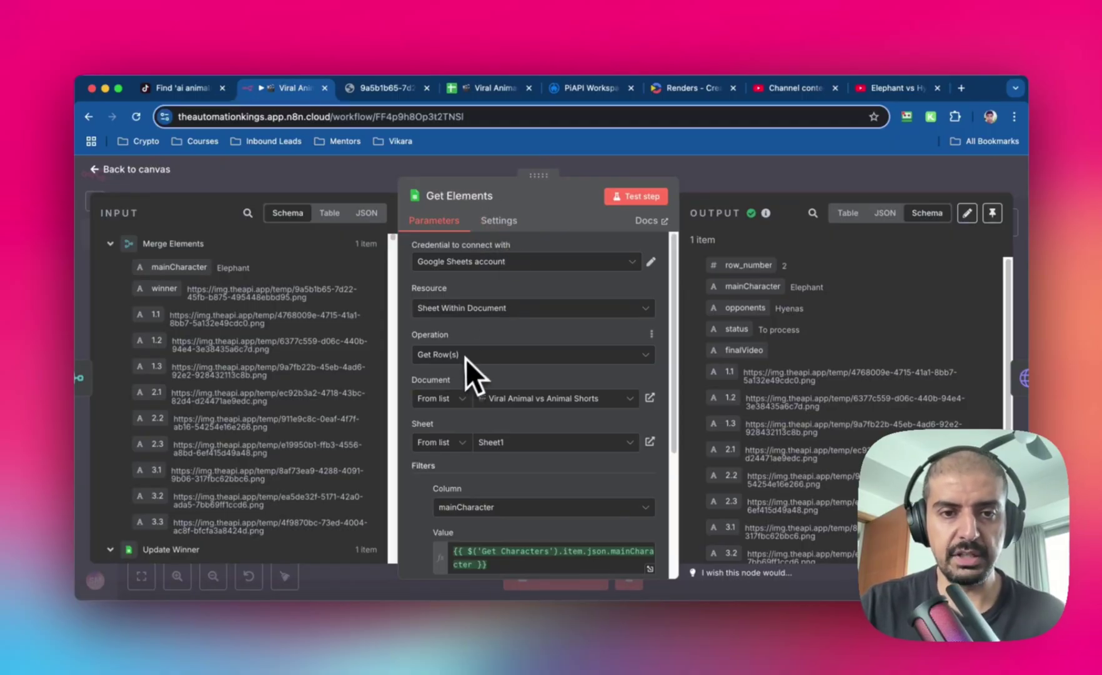
scroll(506, 352, "down", 3)
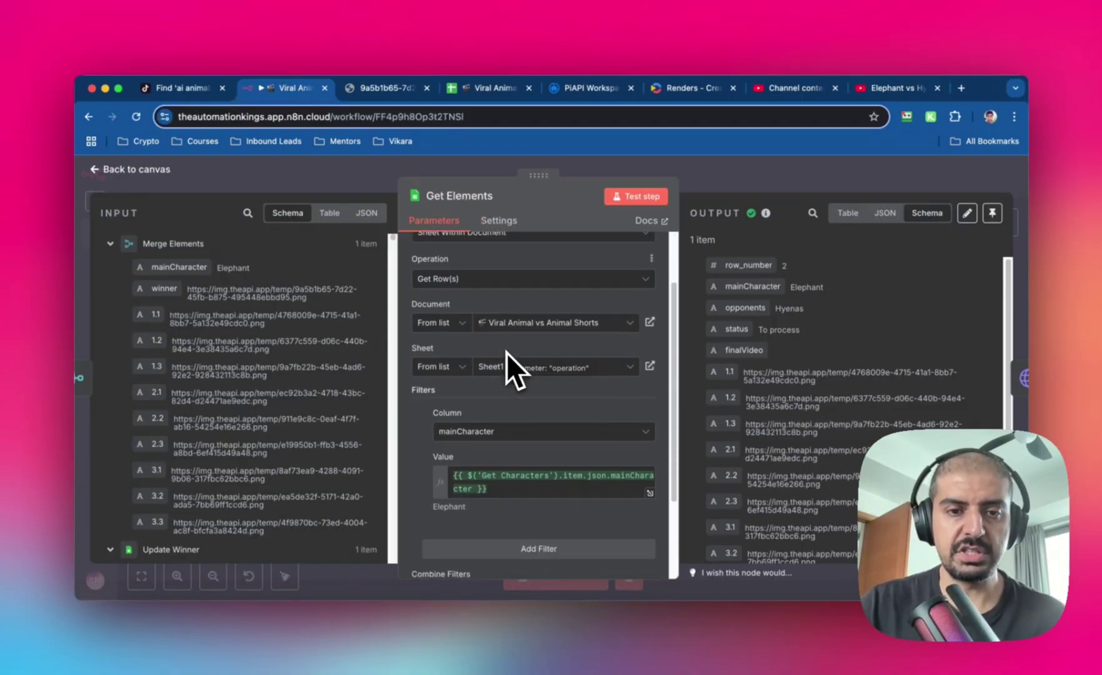
scroll(506, 352, "down", 1)
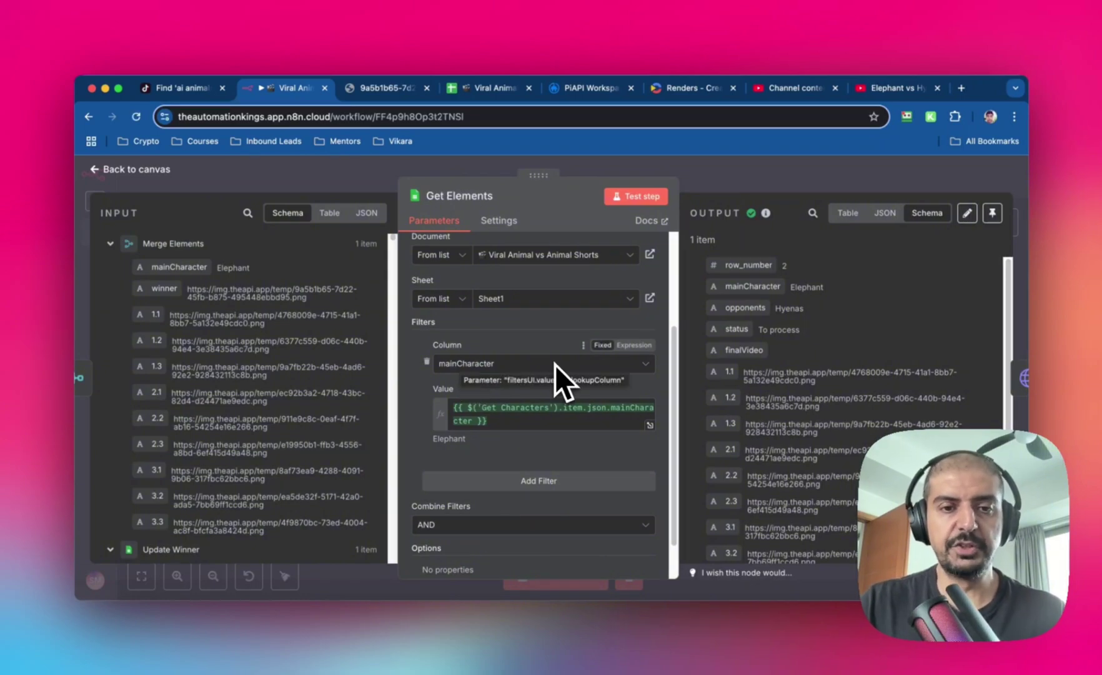
scroll(474, 366, "down", 1)
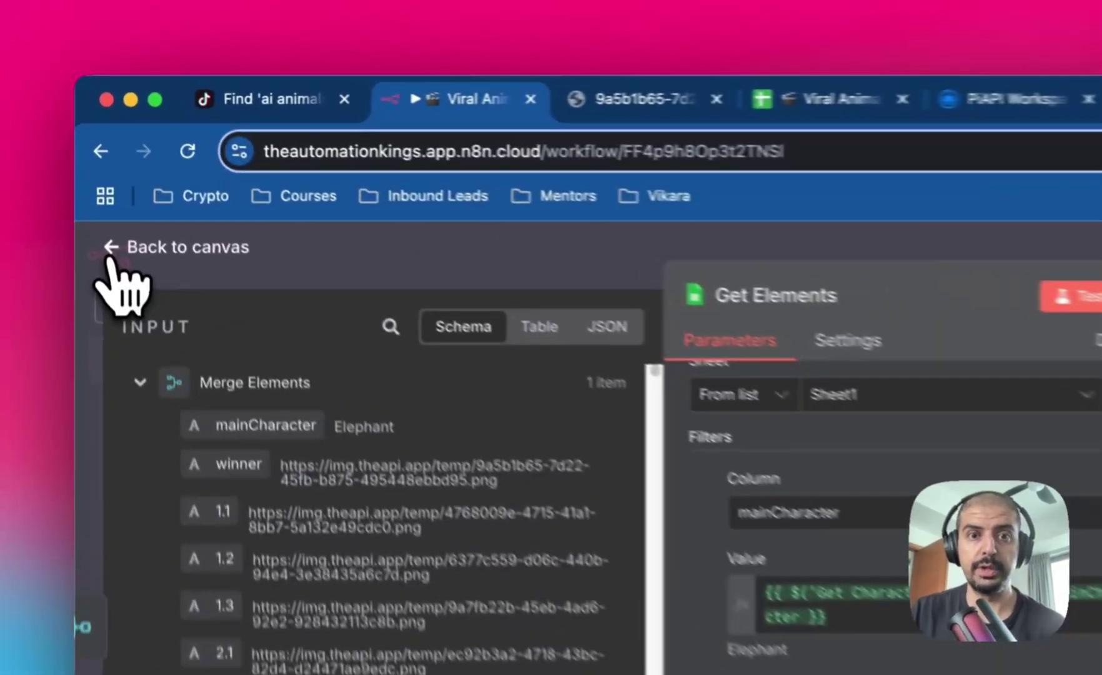
left_click(110, 259)
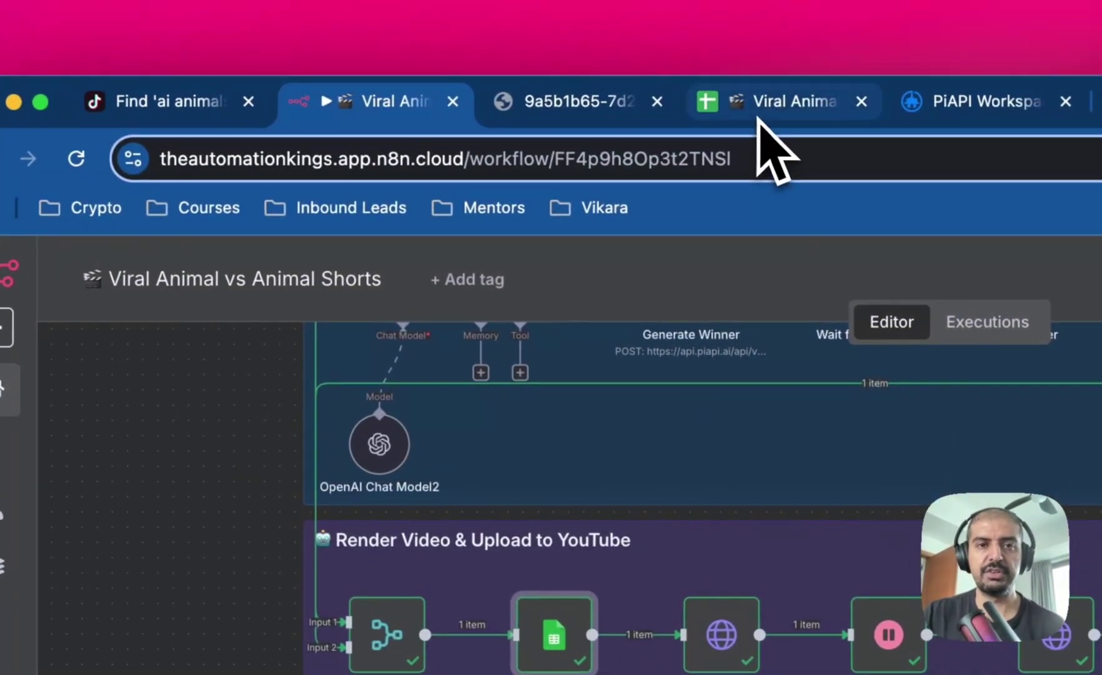
left_click(800, 113)
left_click_drag(603, 547, 275, 525)
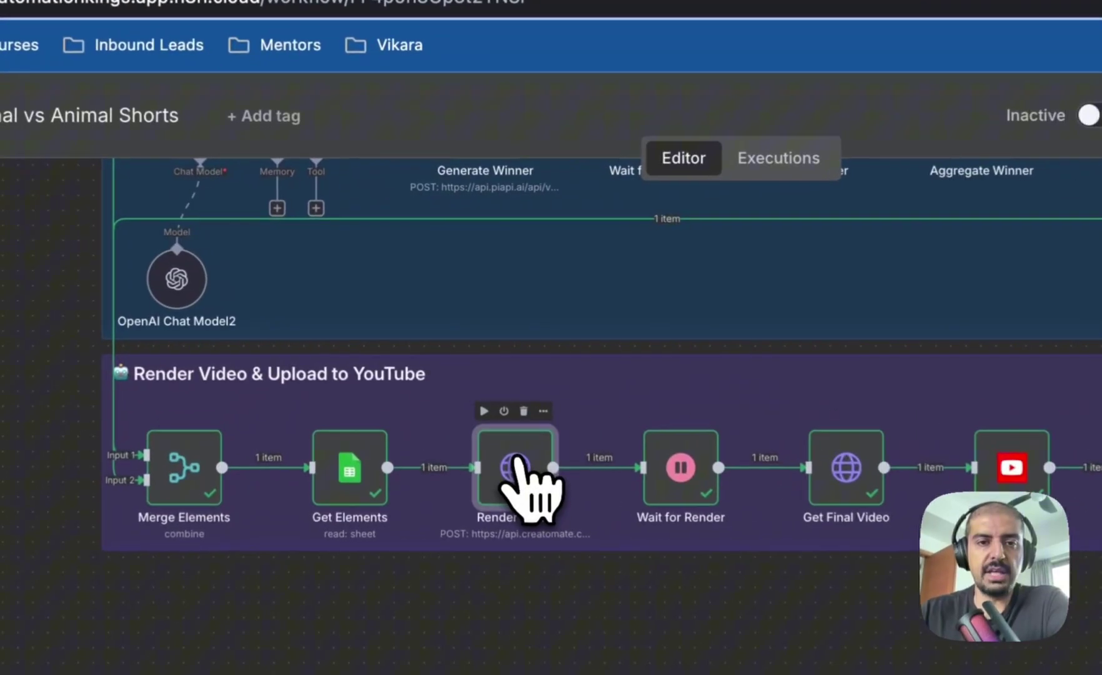
Open the Render Video node and review its request method, Creatomate renders URL and Authorization header parameter
double_click(460, 357)
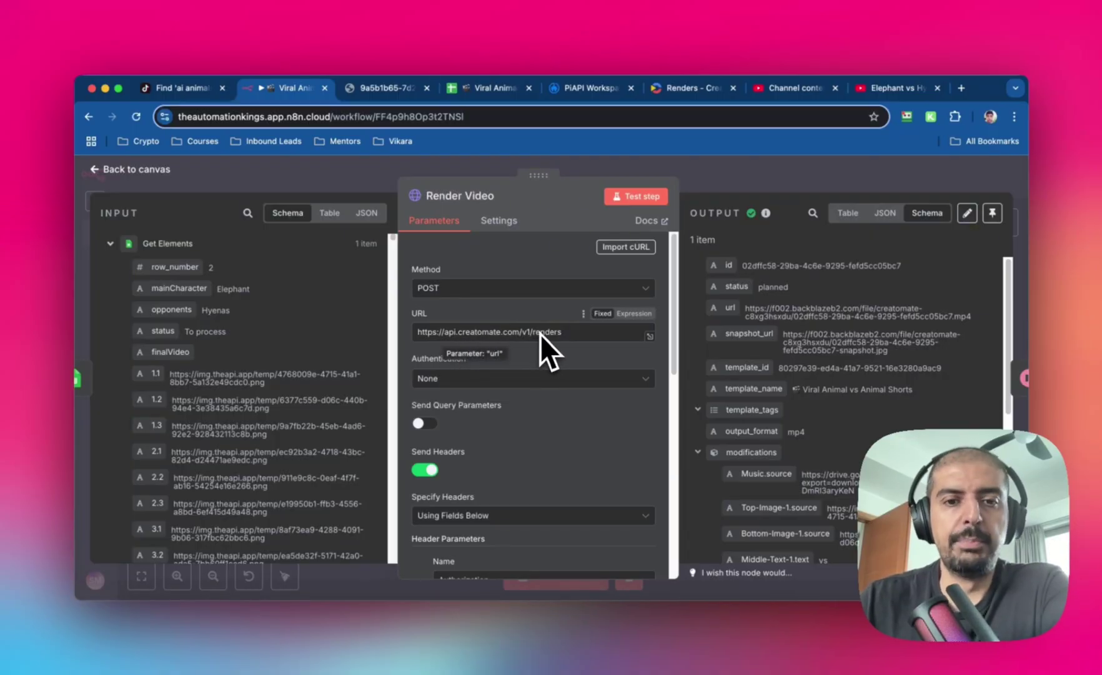
scroll(551, 333, "down", 1)
scroll(551, 333, "down", 4)
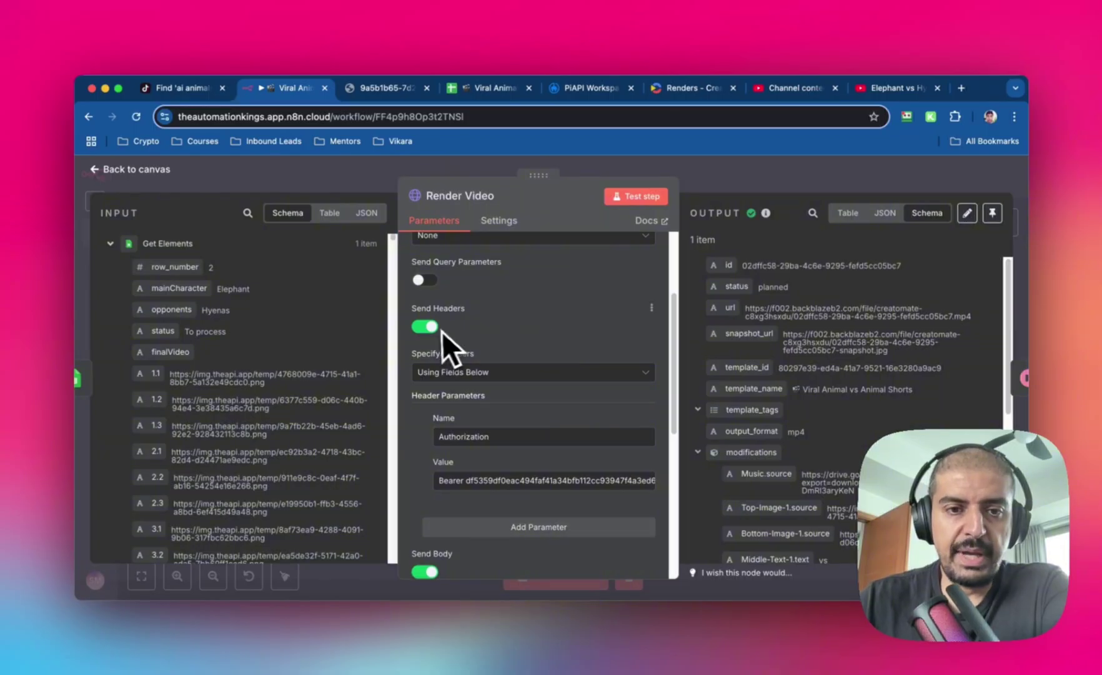
scroll(496, 325, "down", 2)
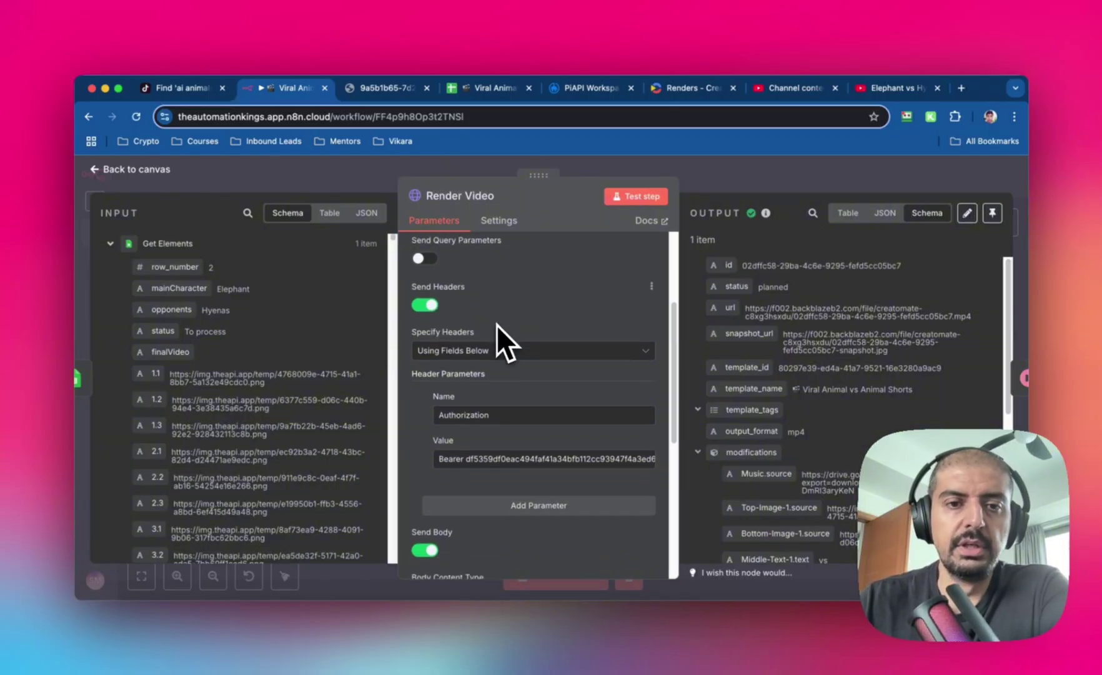
scroll(486, 307, "down", 2)
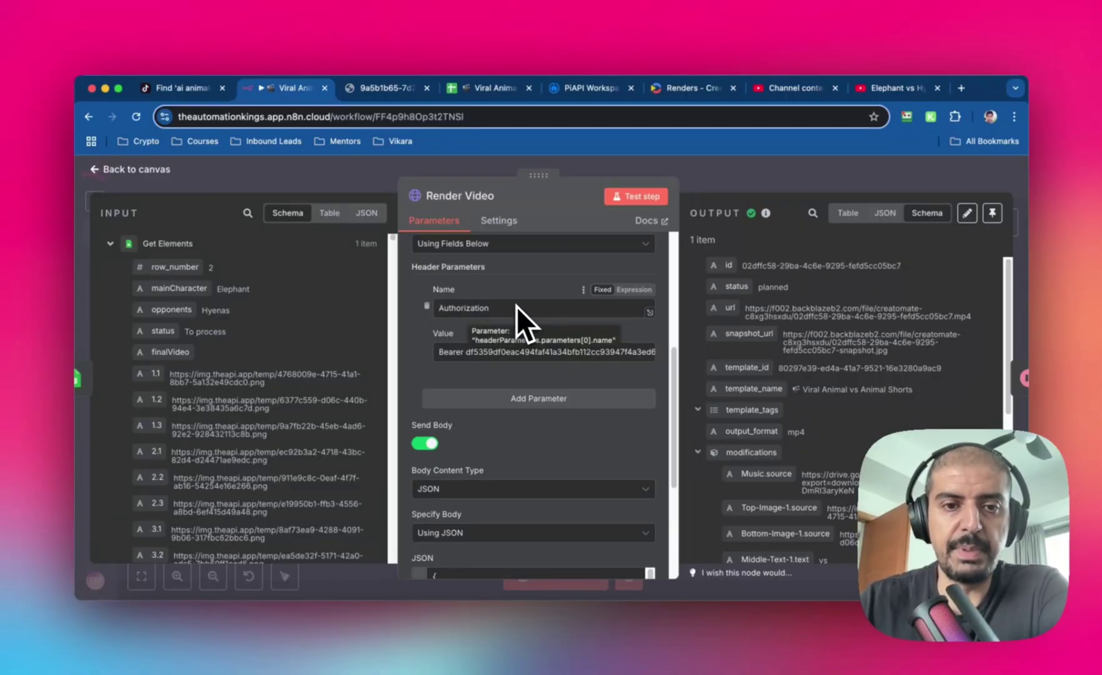
scroll(488, 287, "down", 2)
scroll(453, 293, "up", 2)
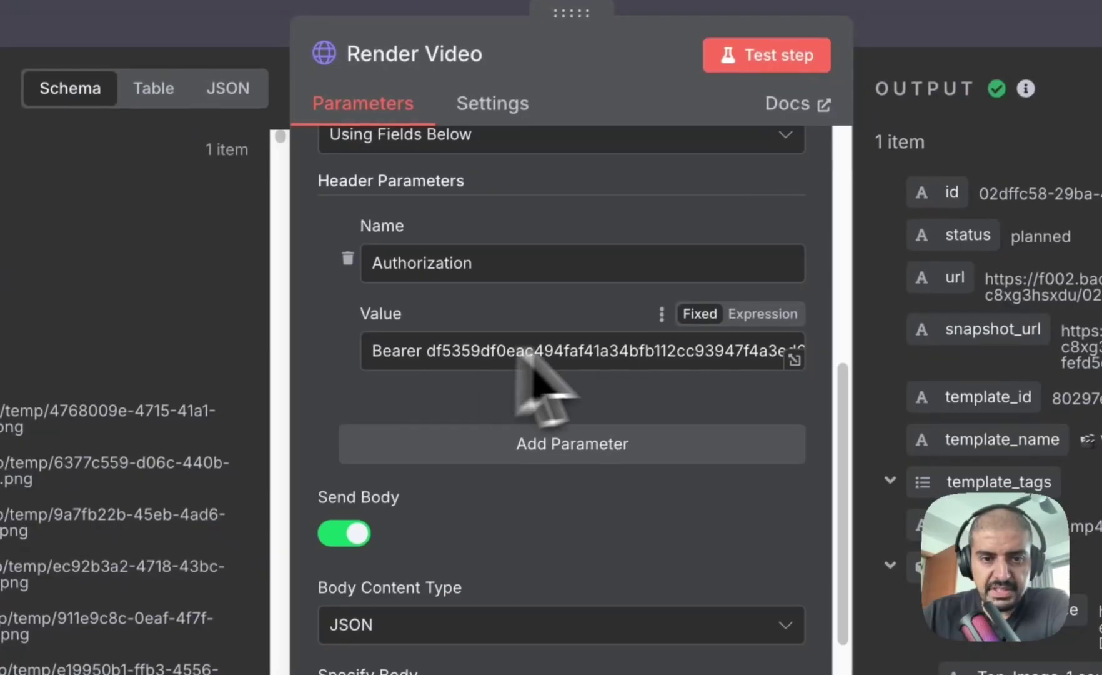
Review the Render Video node's body settings and open its JSON body in the full expression editor
scroll(535, 362, "down", 5)
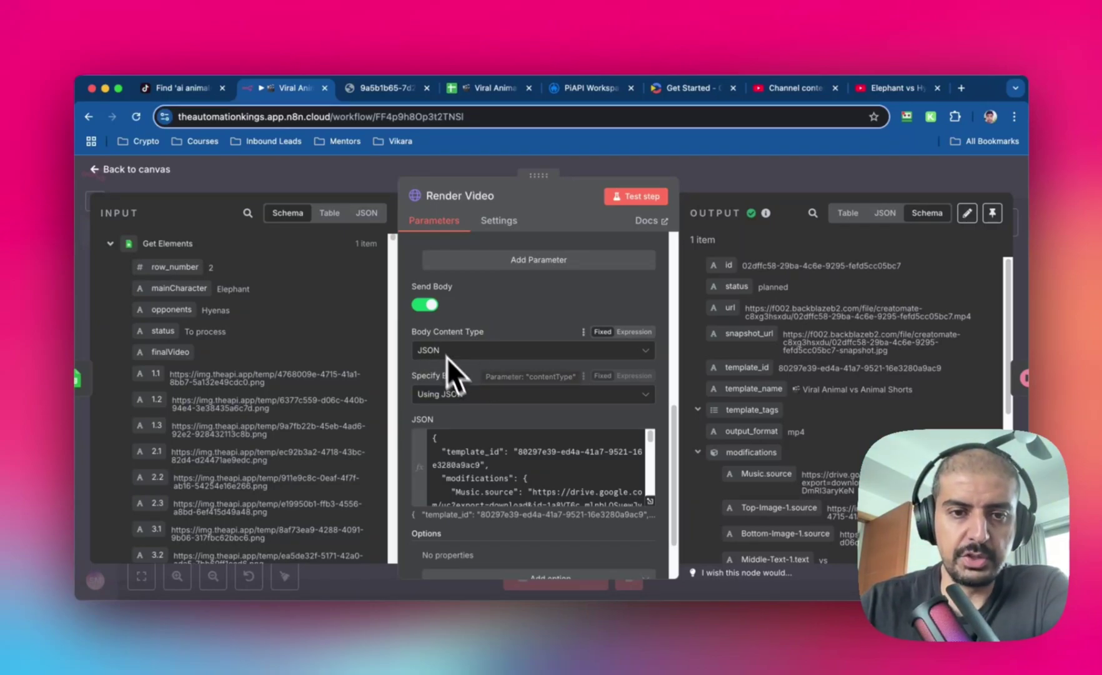
scroll(466, 393, "down", 2)
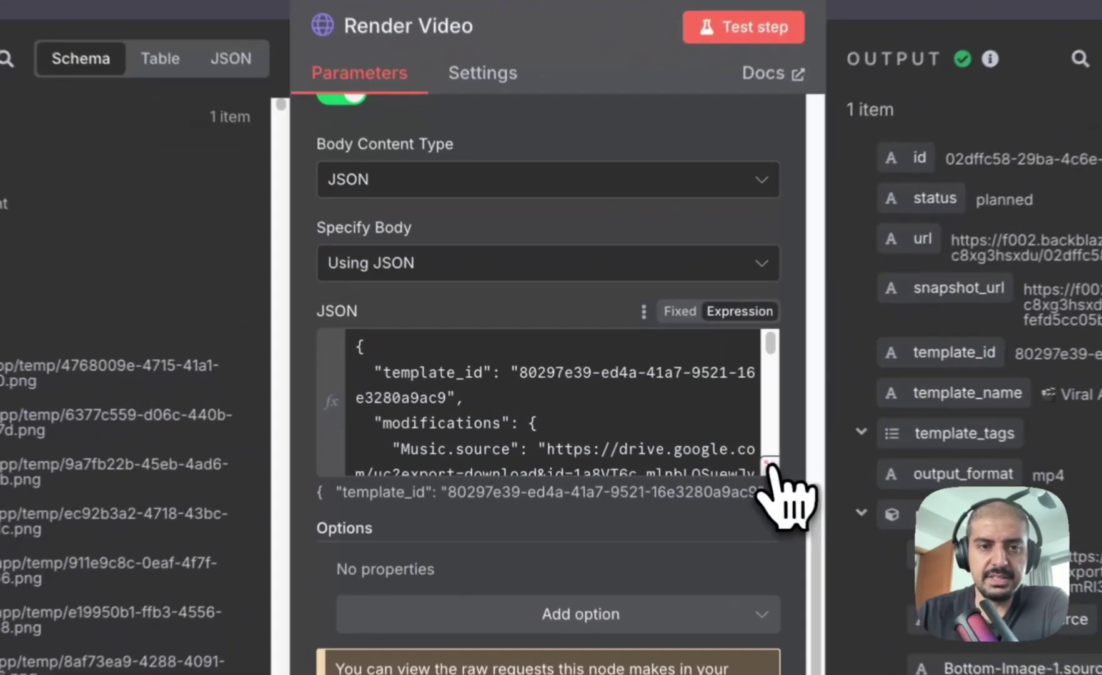
left_click(650, 427)
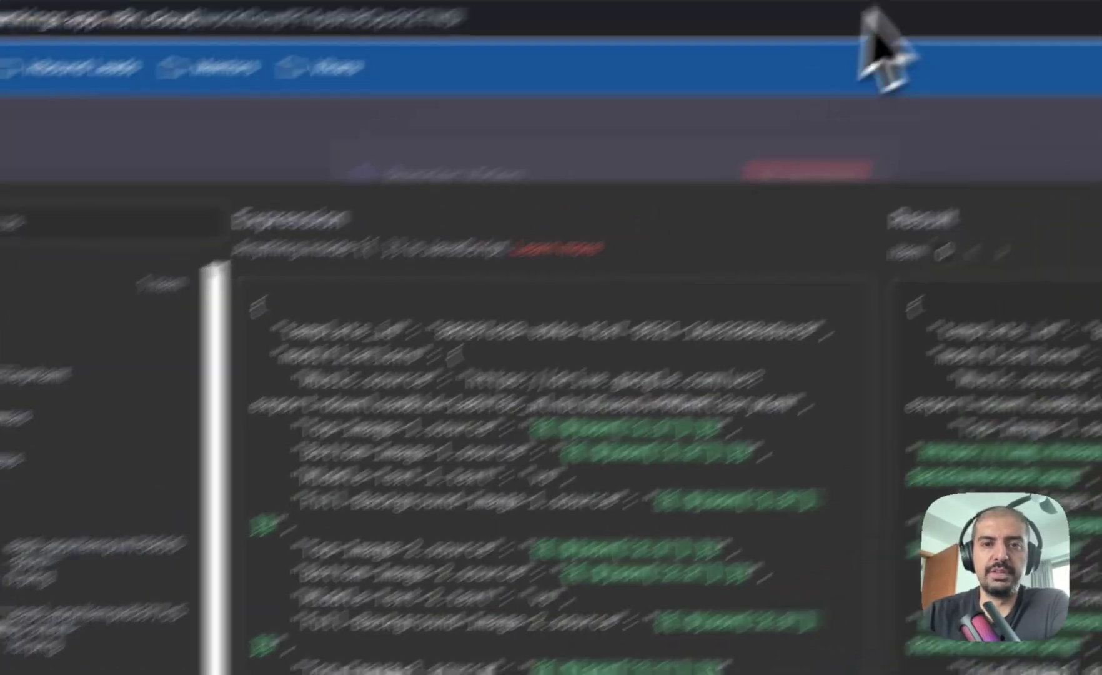
Switch to Creatomate and open the Viral Animal vs Animal Shorts template from the project's templates
left_click(714, 111)
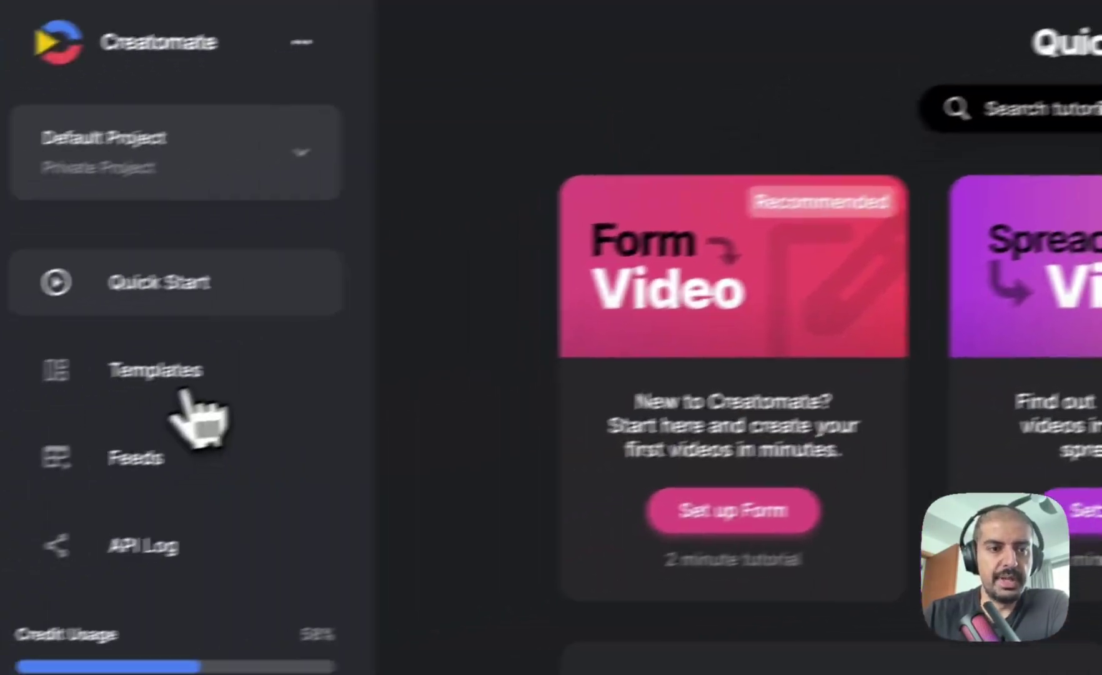
left_click(189, 396)
left_click(713, 347)
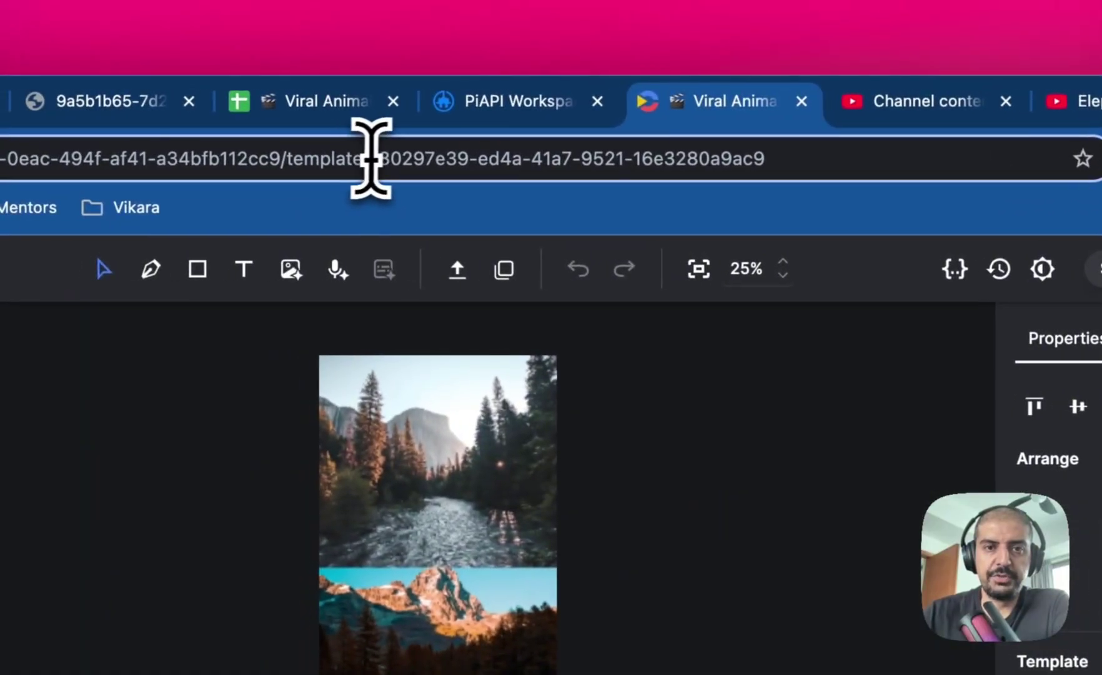
Highlight the template ID at the end of the page address, and open the template's source editor
left_click(308, 159)
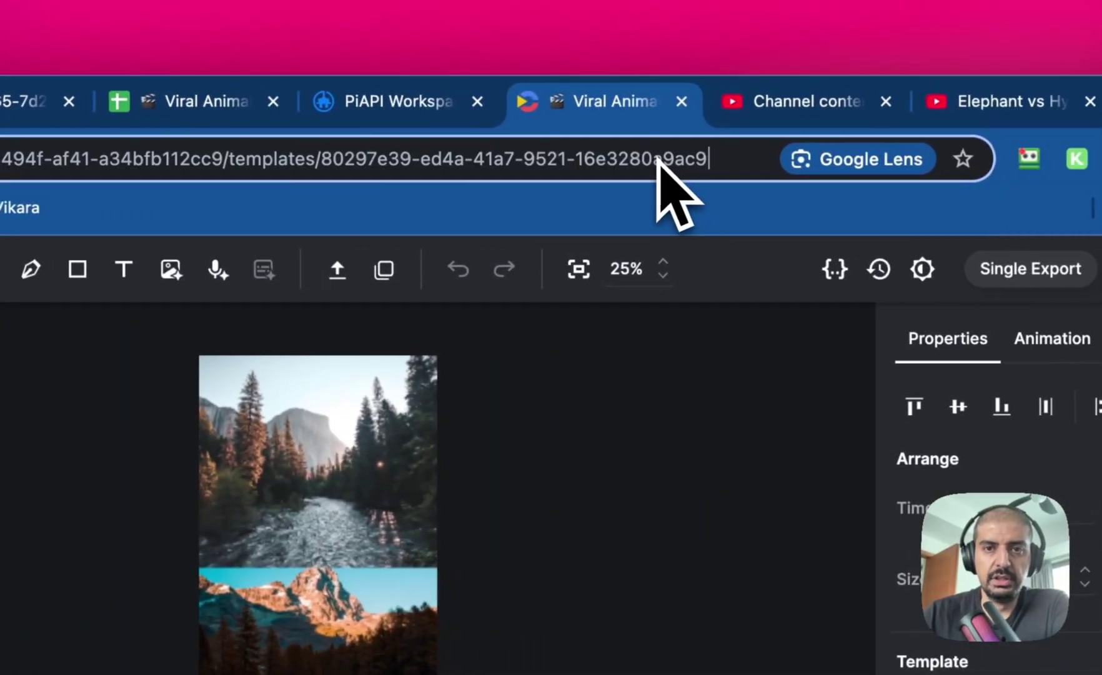
double_click(658, 159)
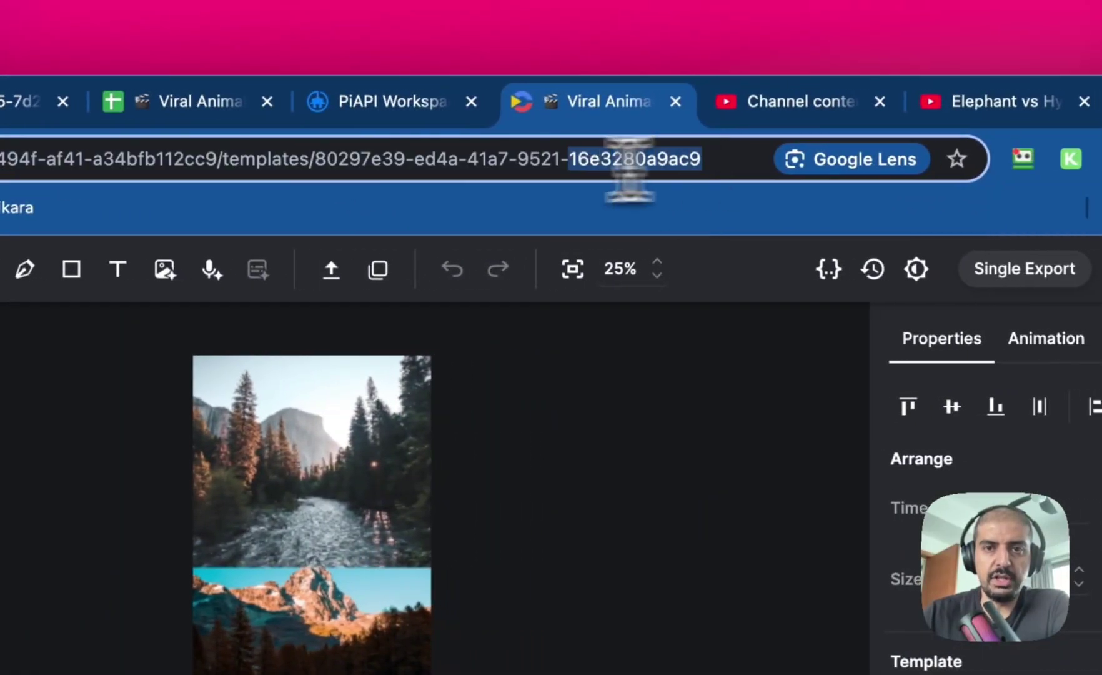
key("alt+shift+Left")
key("alt+shift+Left")
key("alt+shift+Left")
key("alt+shift+Left")
left_click(719, 294)
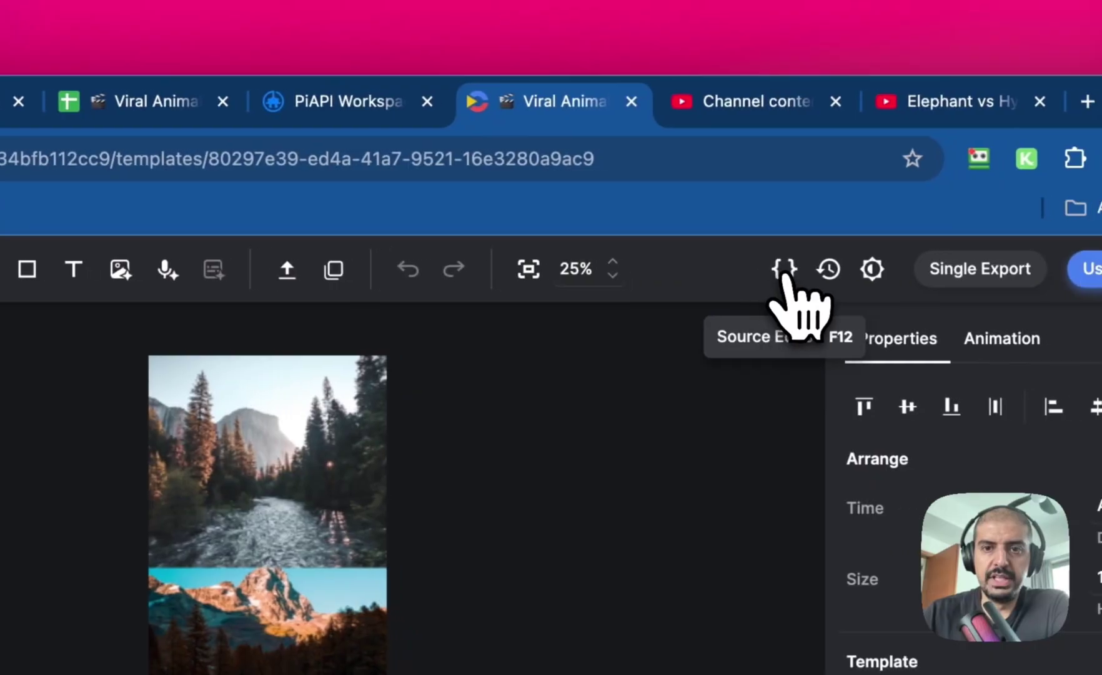
left_click(814, 268)
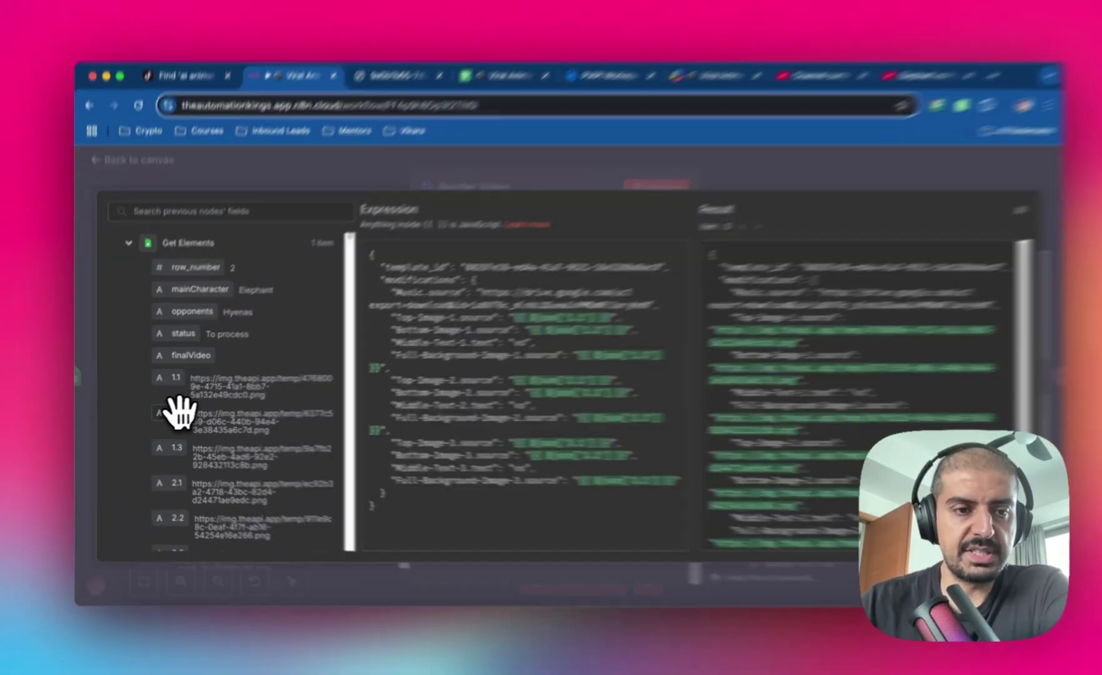
In the Render Video JSON expression, compare the Get Elements image fields with the image and text modifications, highlight those lines and examine the result
left_click_drag(174, 413, 200, 406)
left_click_drag(303, 378, 900, 247)
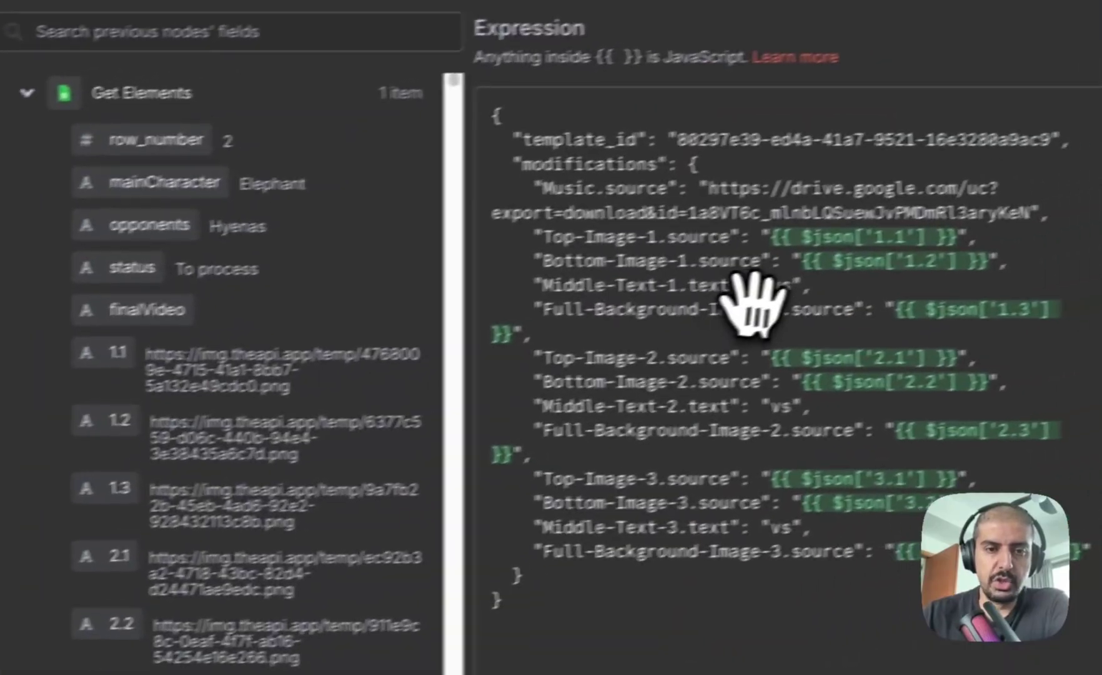
scroll(187, 437, "down", 5)
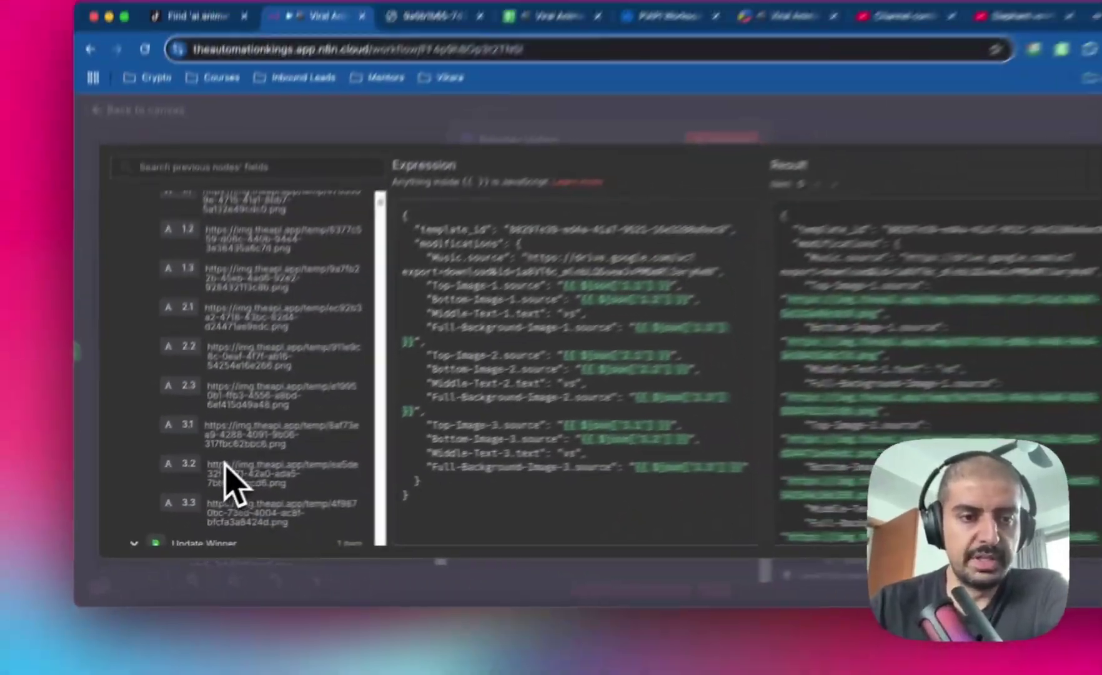
scroll(206, 518, "down", 3)
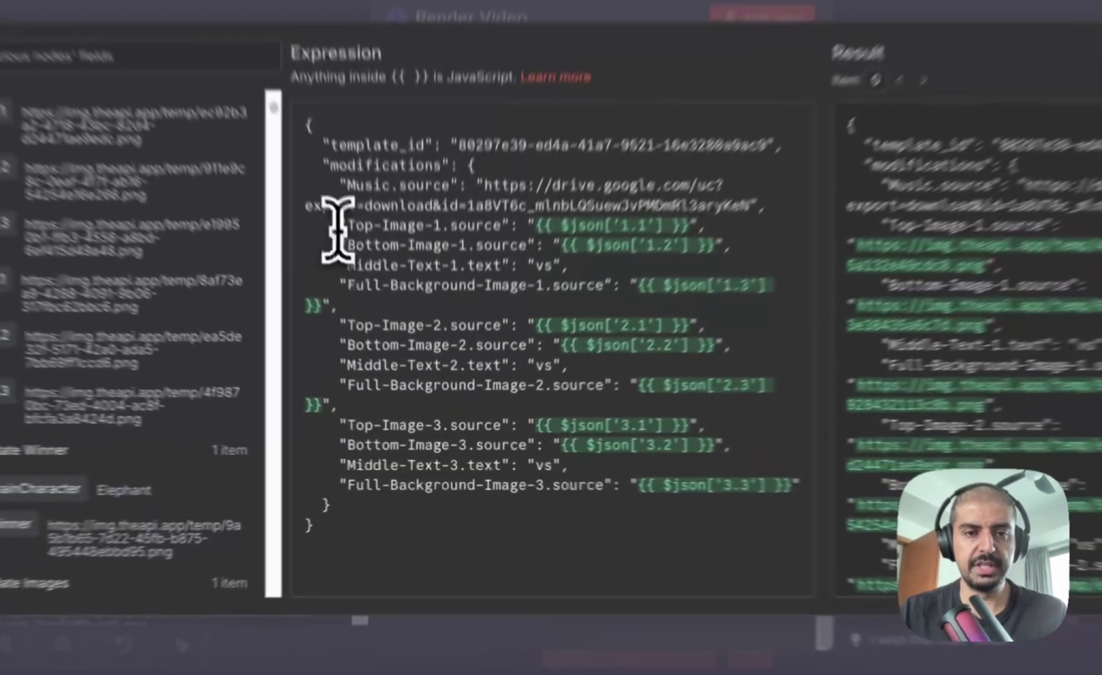
left_click_drag(383, 321, 661, 480)
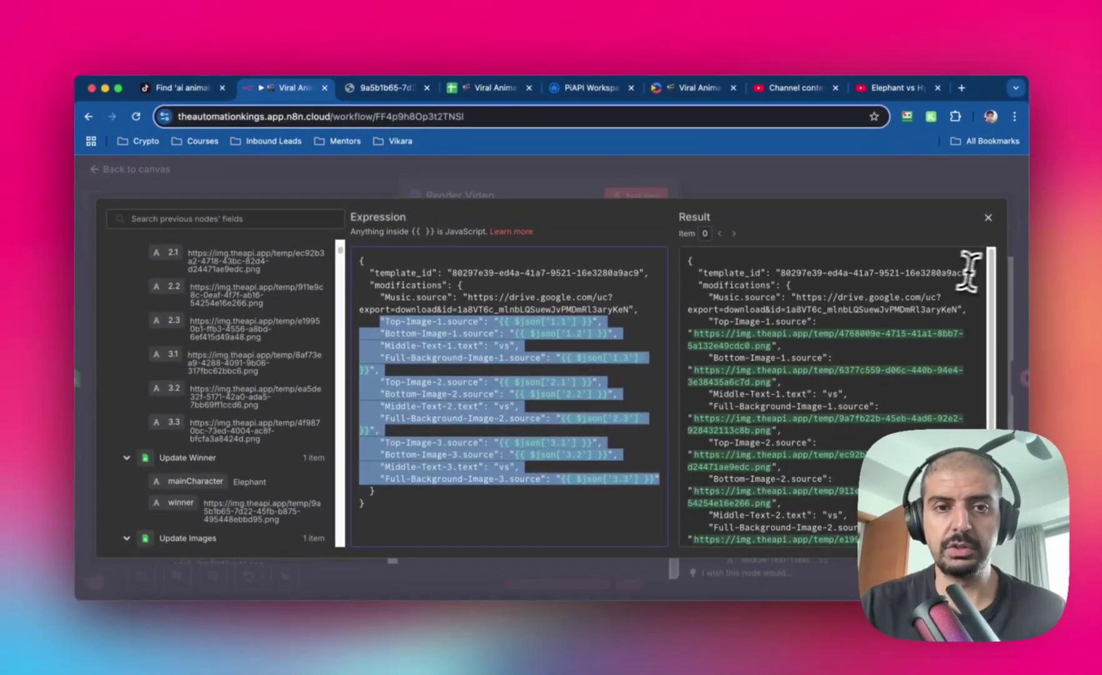
scroll(906, 347, "down", 5)
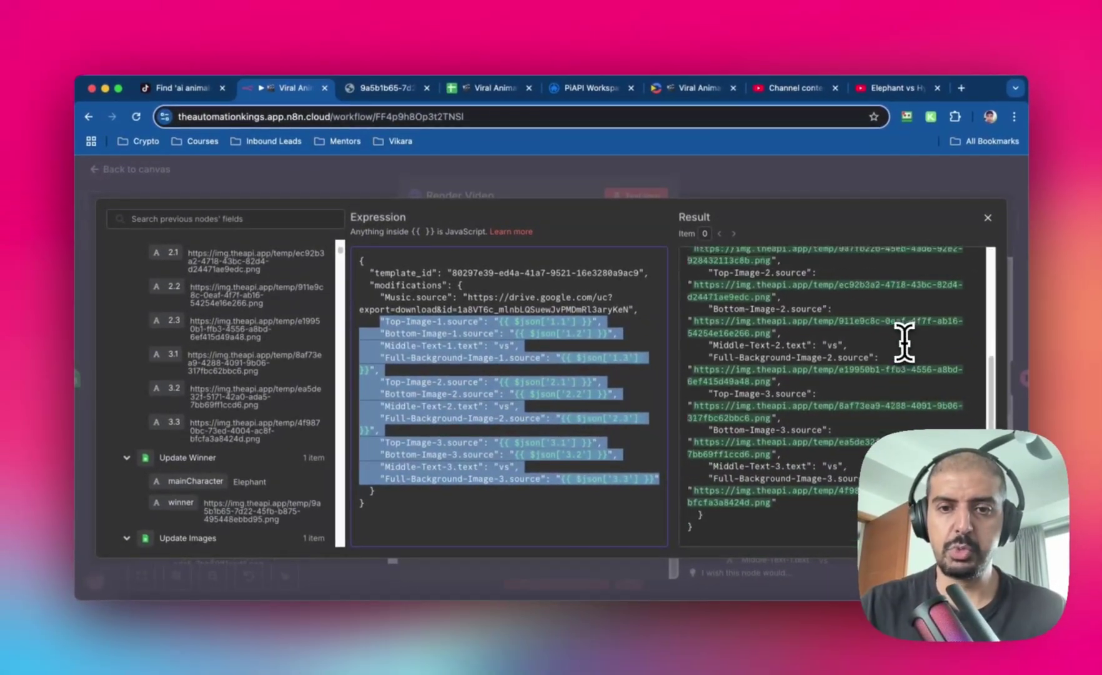
Close the expression editor and examine the Render Video output's image and text modifications and its top-level fields
key("Escape")
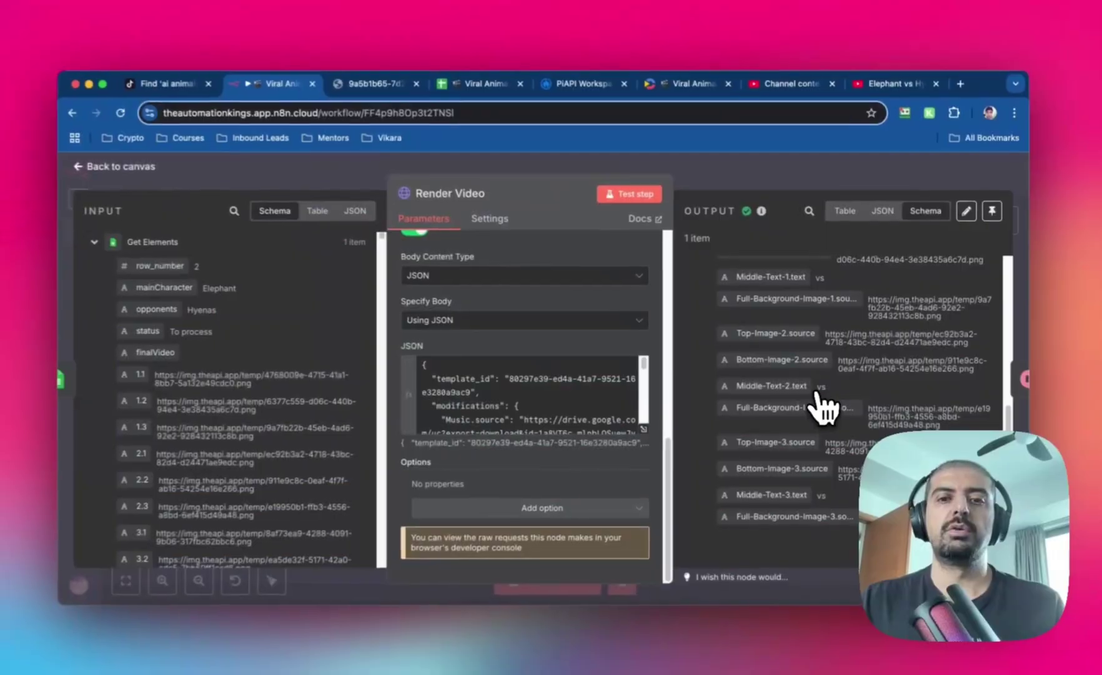
scroll(827, 356, "up", 5)
scroll(797, 373, "down", 4)
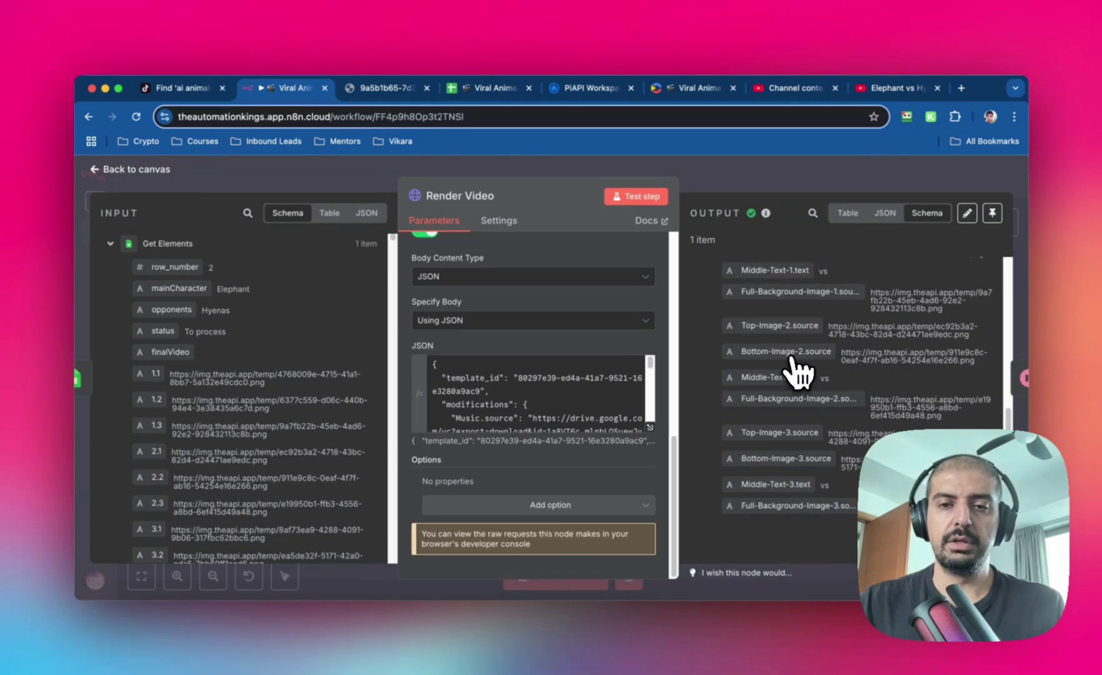
scroll(784, 343, "up", 4)
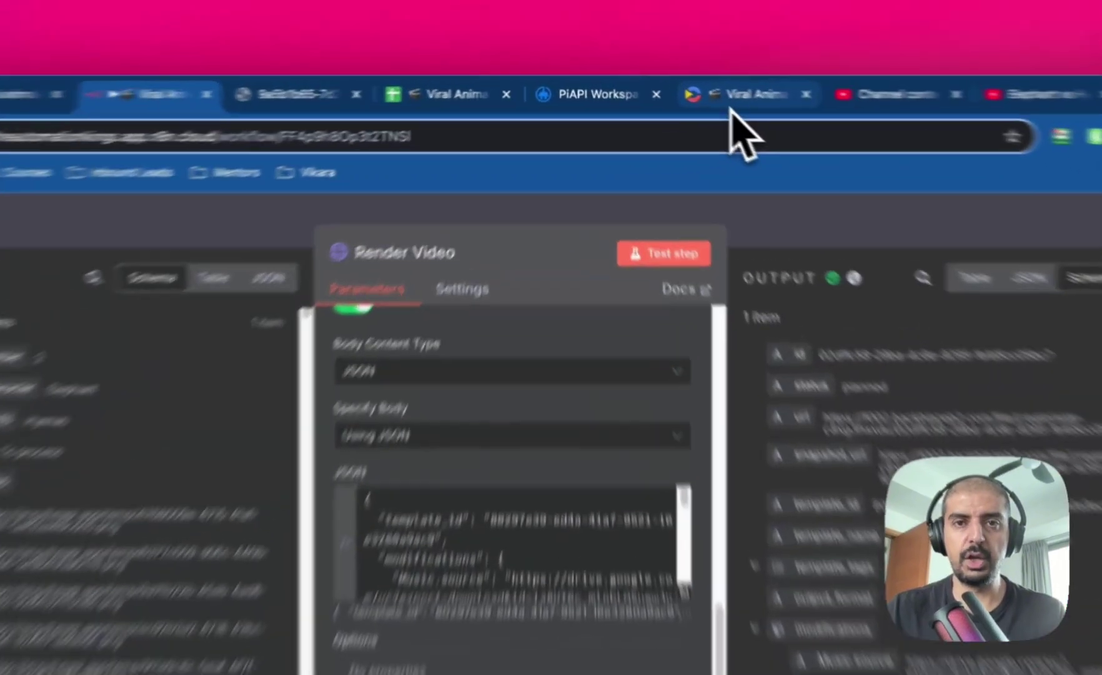
Switch to Creatomate, leave the template editor, open the API log and expand the most recent render's details
left_click(695, 88)
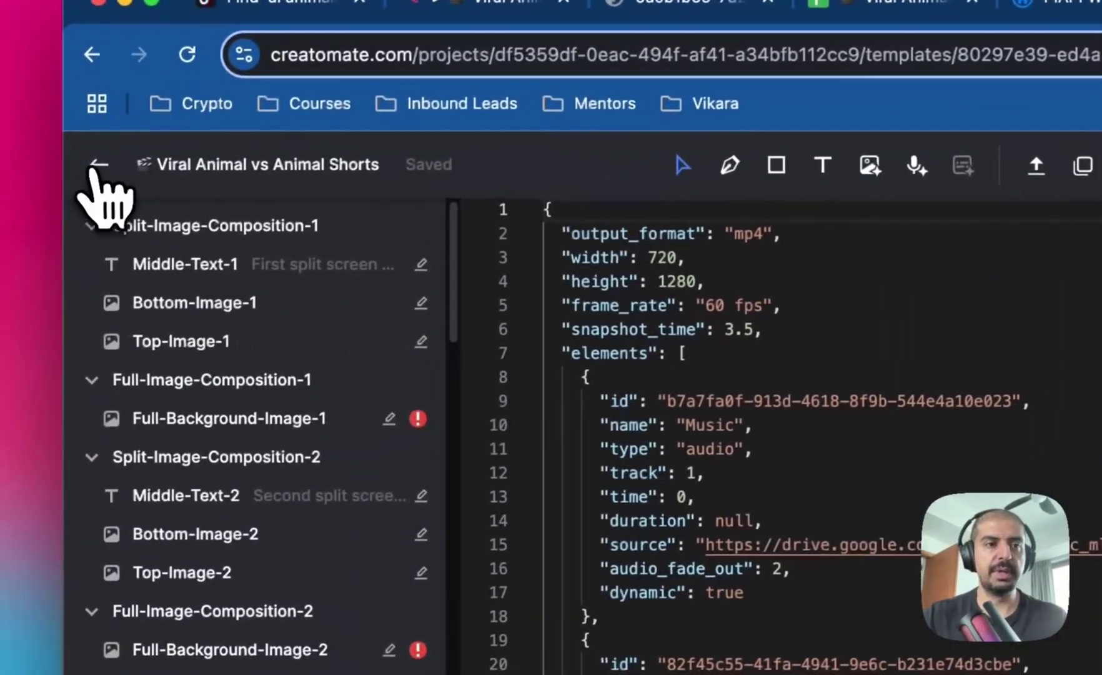
left_click(98, 170)
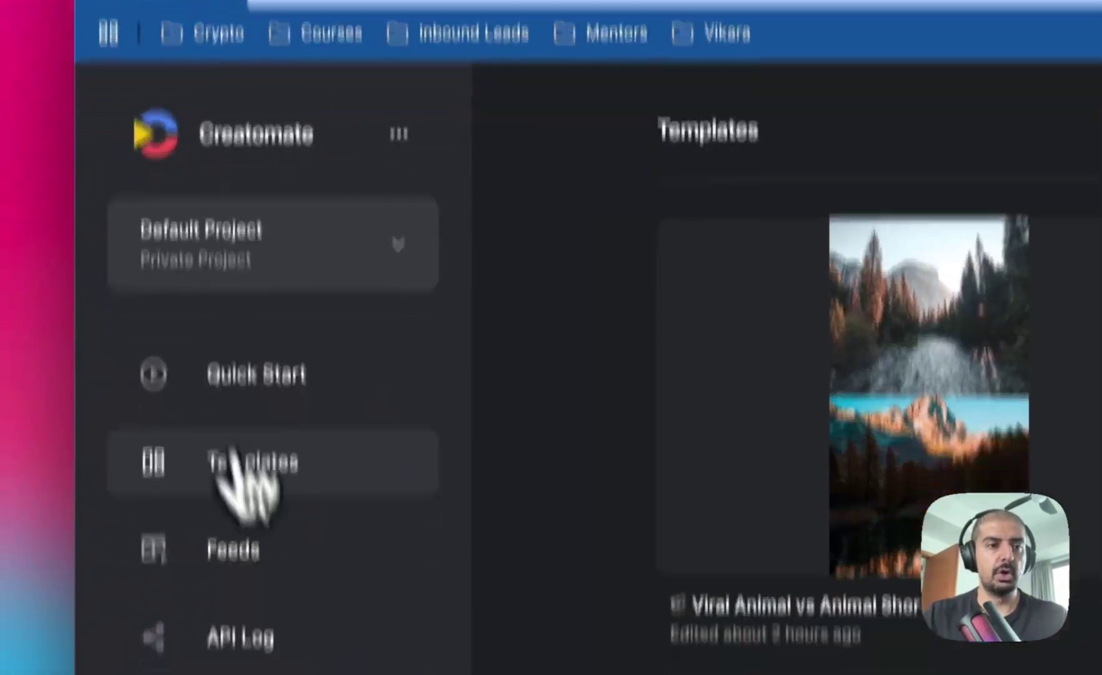
left_click(269, 445)
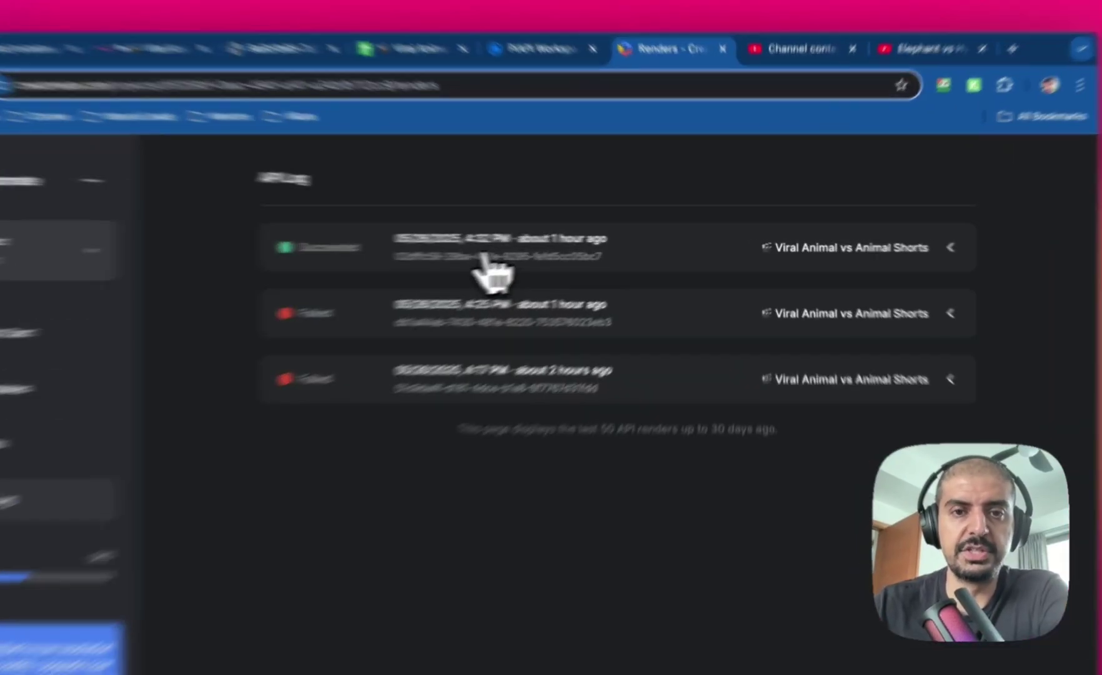
left_click(531, 251)
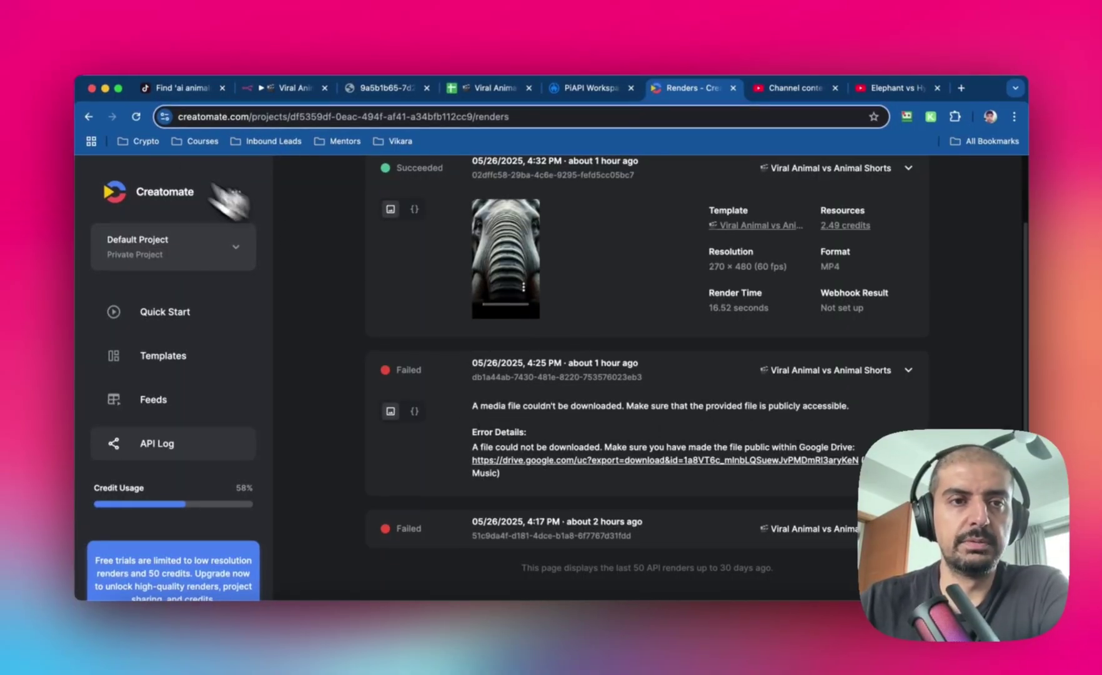
Switch back to n8n, review the end of the Render Video JSON body and close the node
left_click(368, 78)
scroll(613, 369, "down", 5)
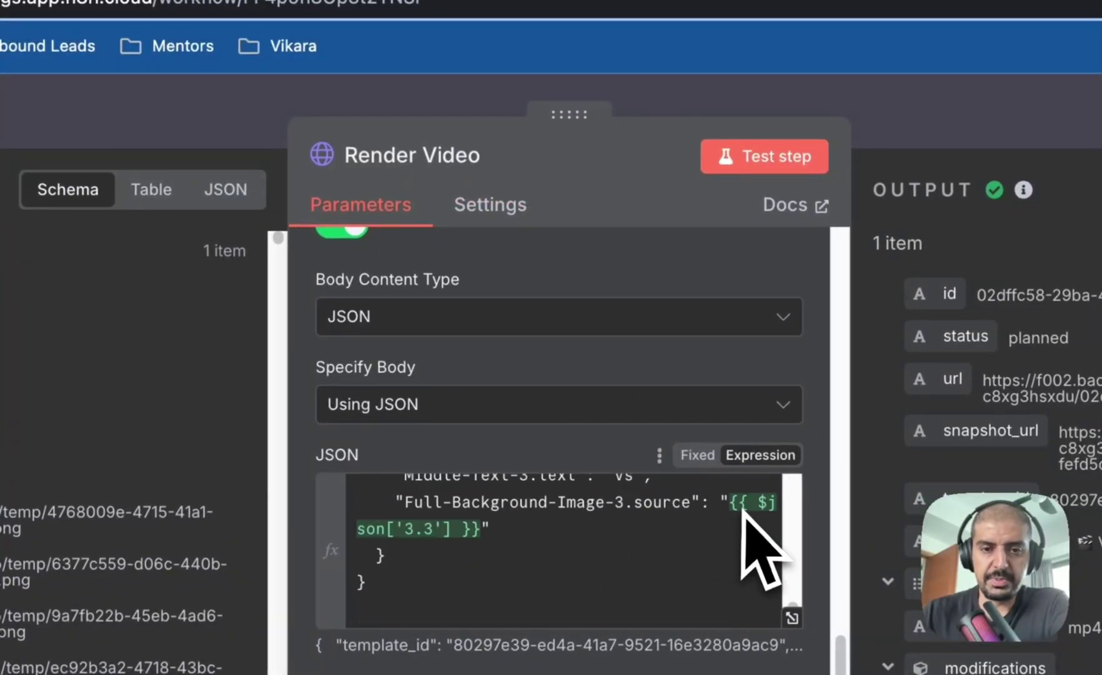
key("Escape")
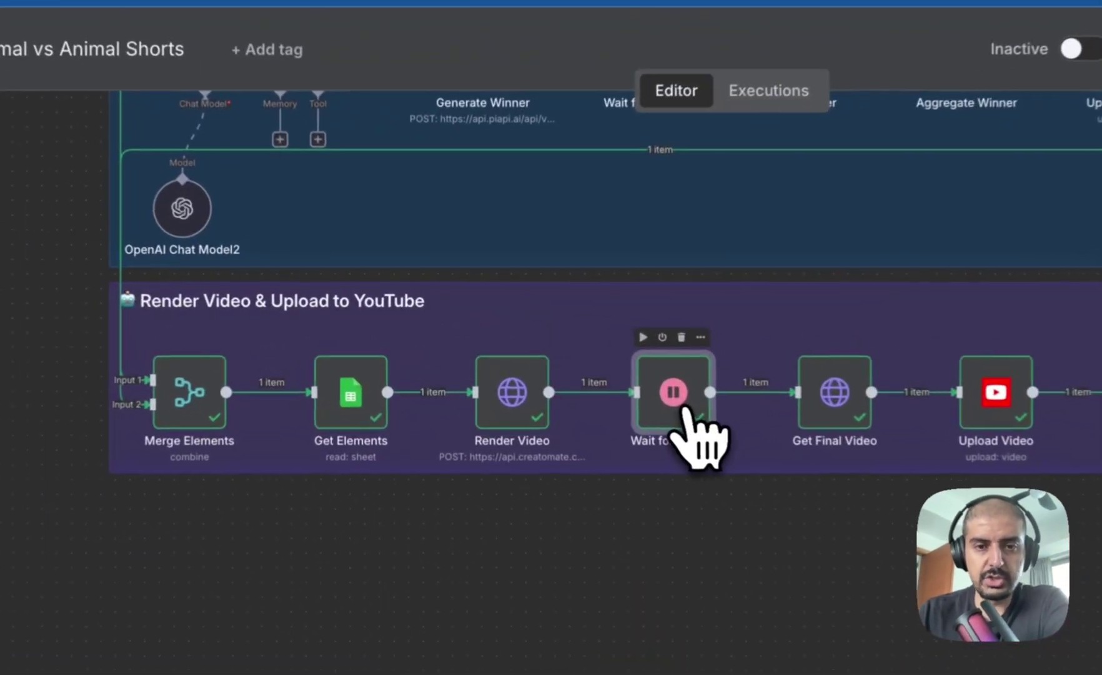
Open the Wait for Render node, review its wait interval and output alongside the Creatomate render log, and return to the canvas
double_click(544, 359)
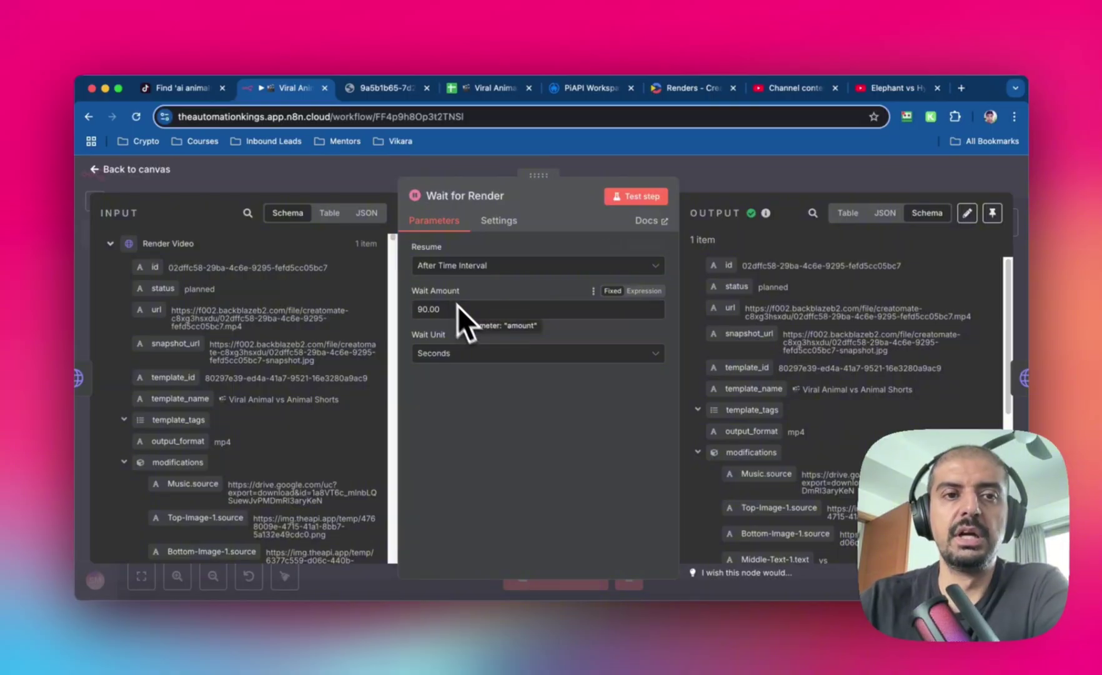
left_click(687, 90)
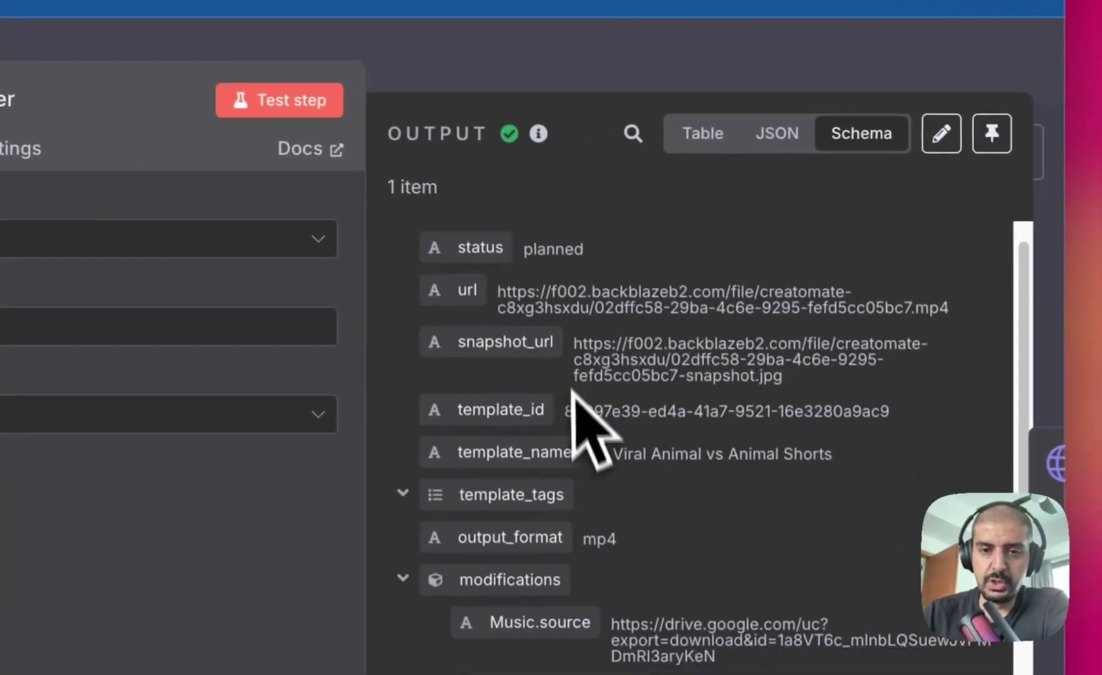
scroll(537, 406, "down", 5)
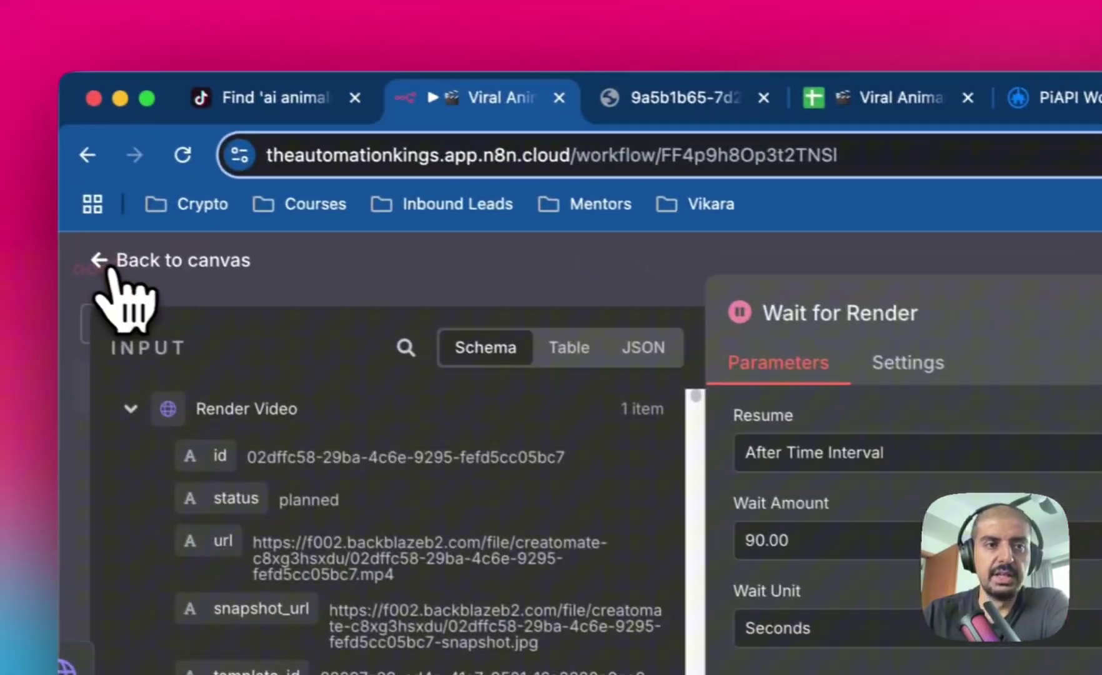
left_click(6, 232)
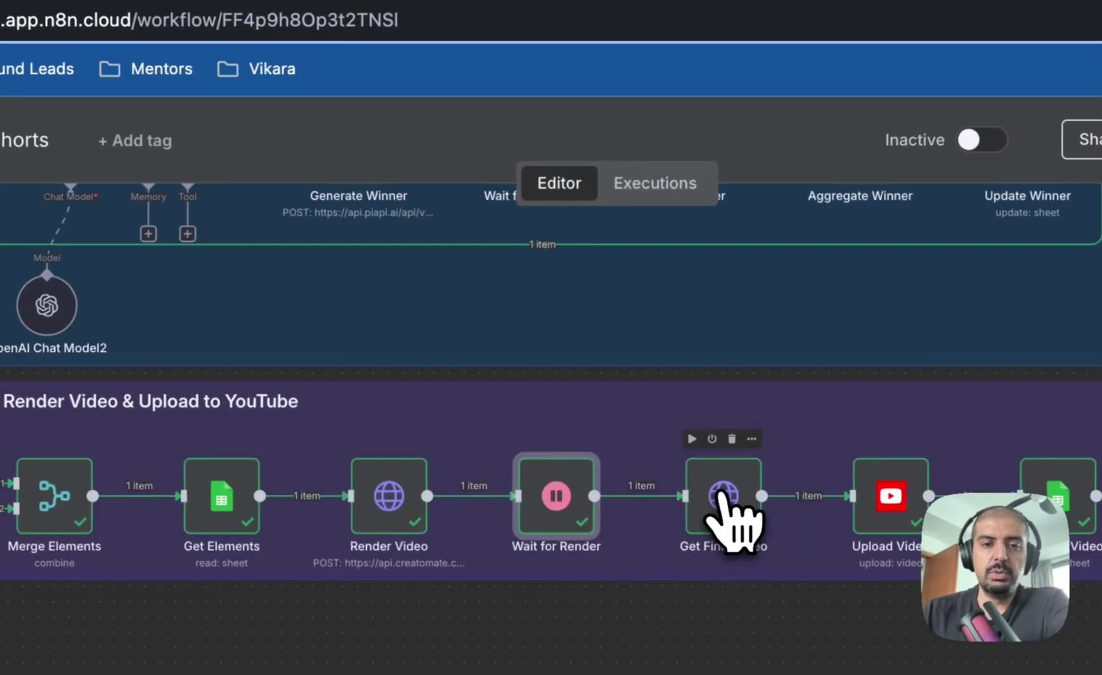
Open the Get Final Video node, review its request settings, view the output video file and close the node
double_click(728, 508)
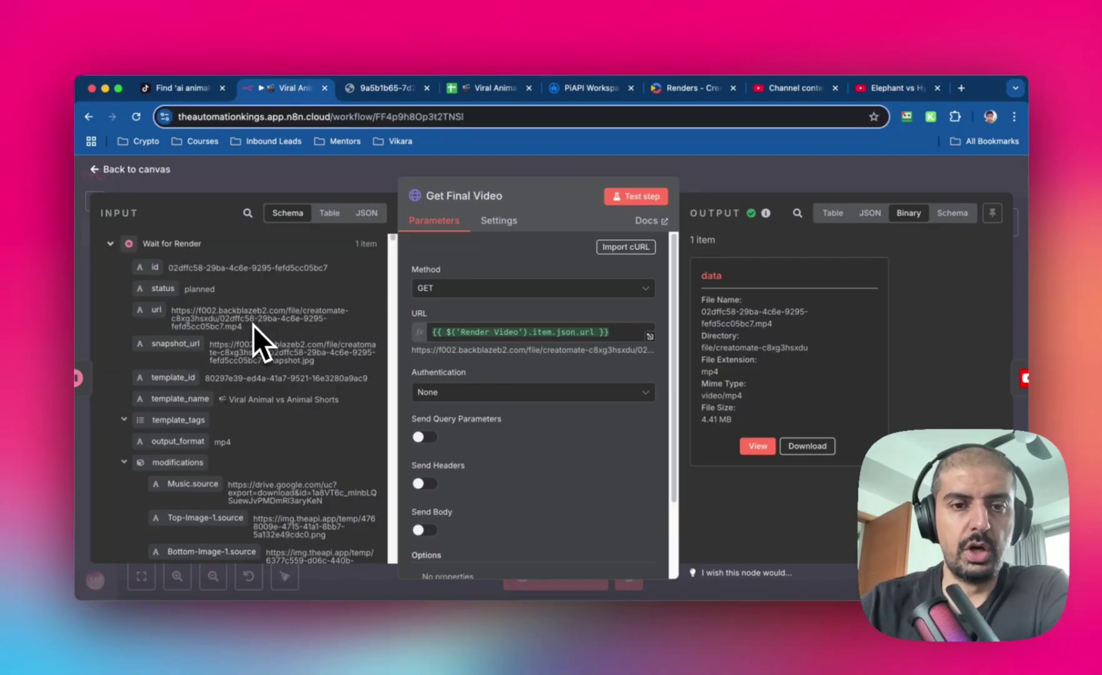
scroll(571, 339, "down", 3)
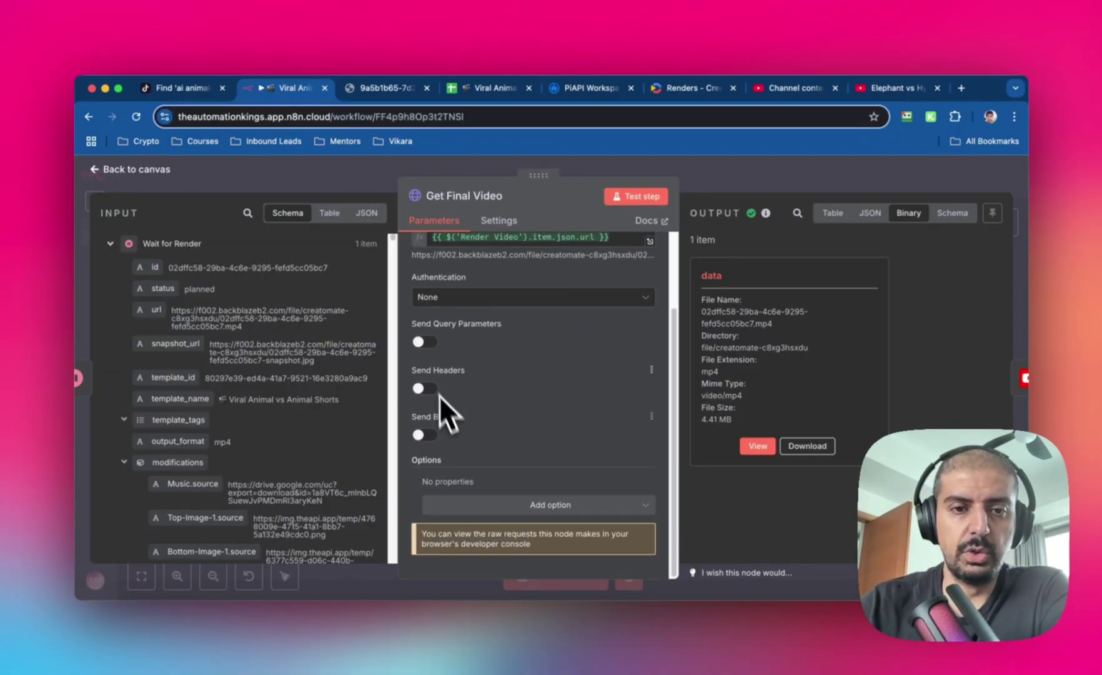
left_click(753, 446)
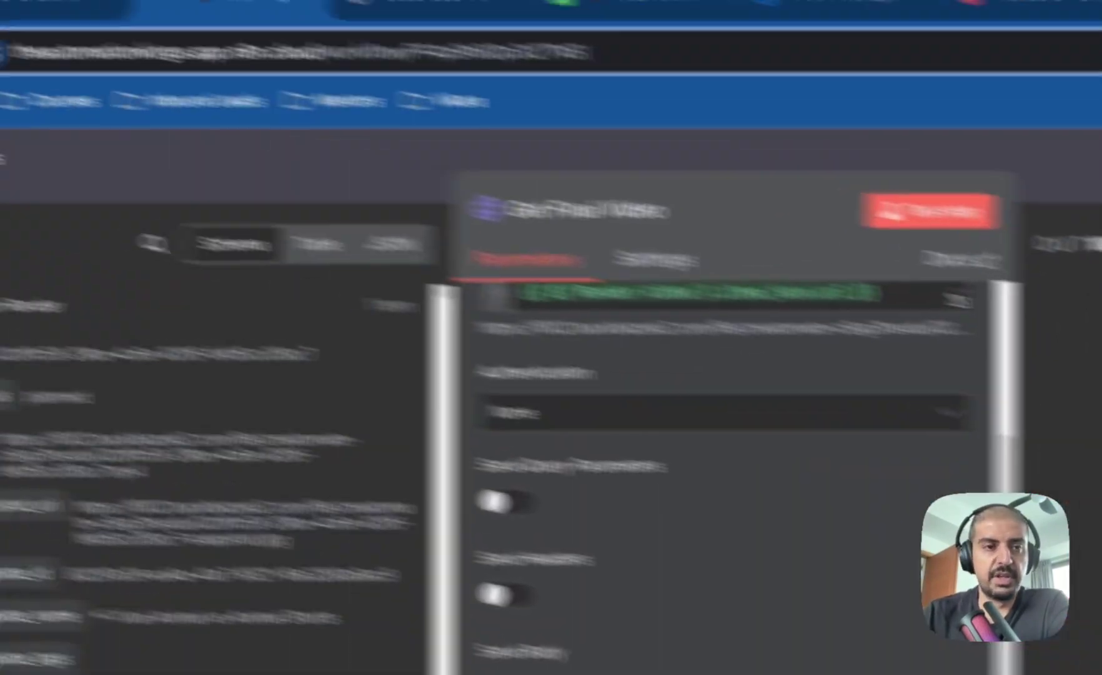
key("Escape")
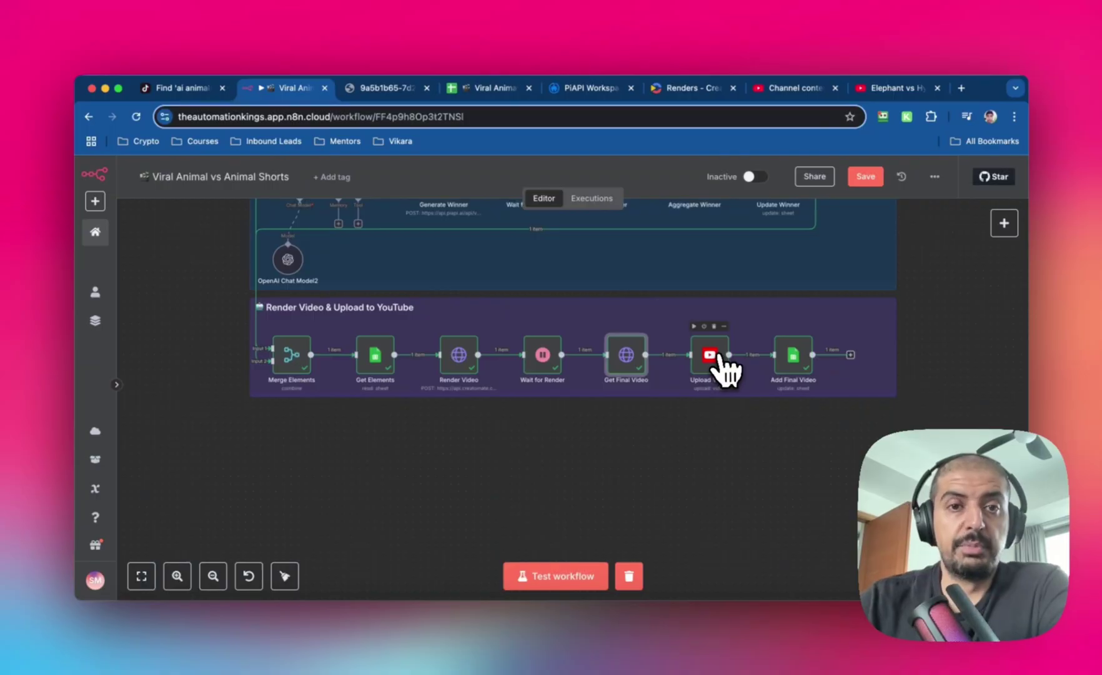
Open the Upload Video node and display the Get Characters input data as a table
double_click(718, 357)
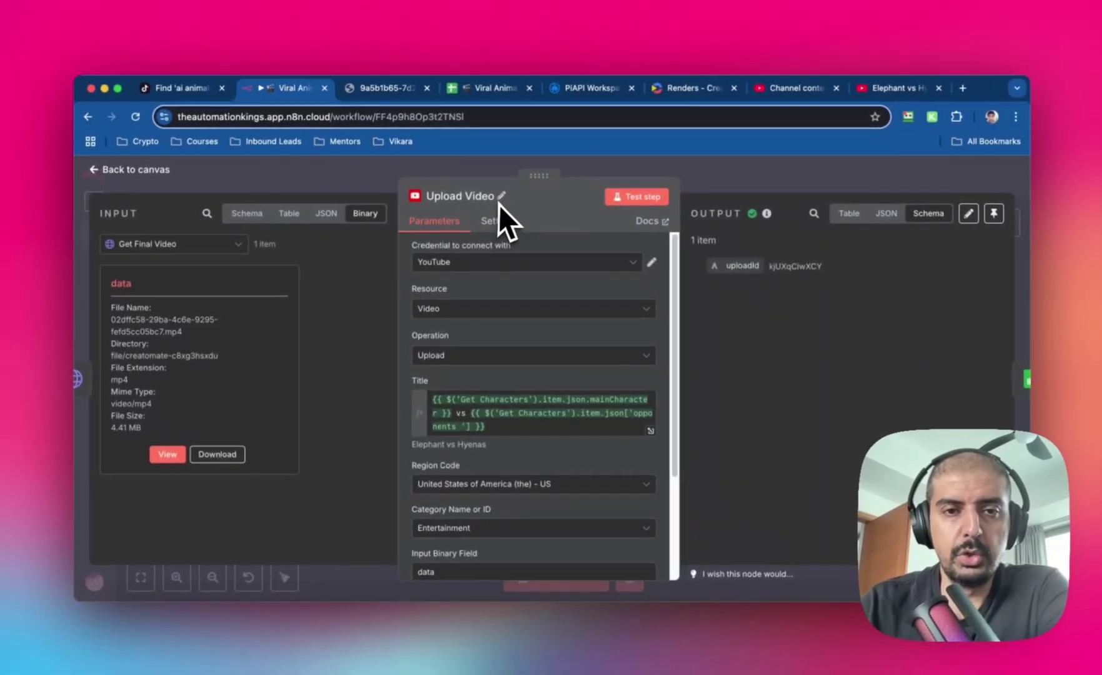
scroll(525, 360, "down", 1)
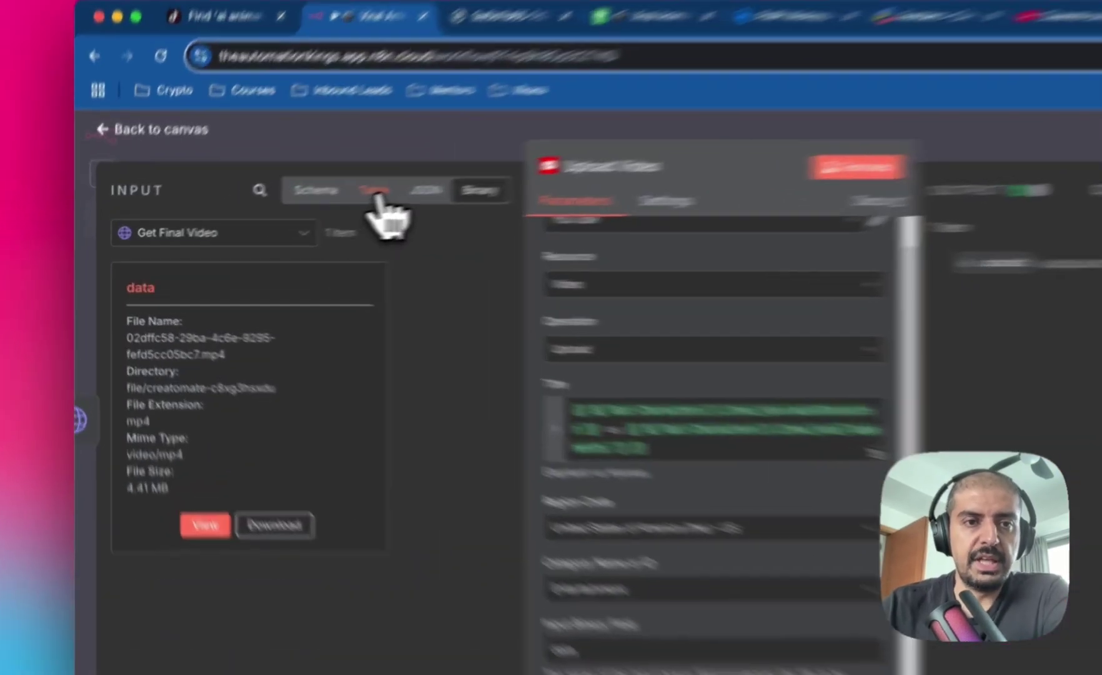
left_click(289, 213)
left_click(239, 244)
scroll(266, 350, "down", 5)
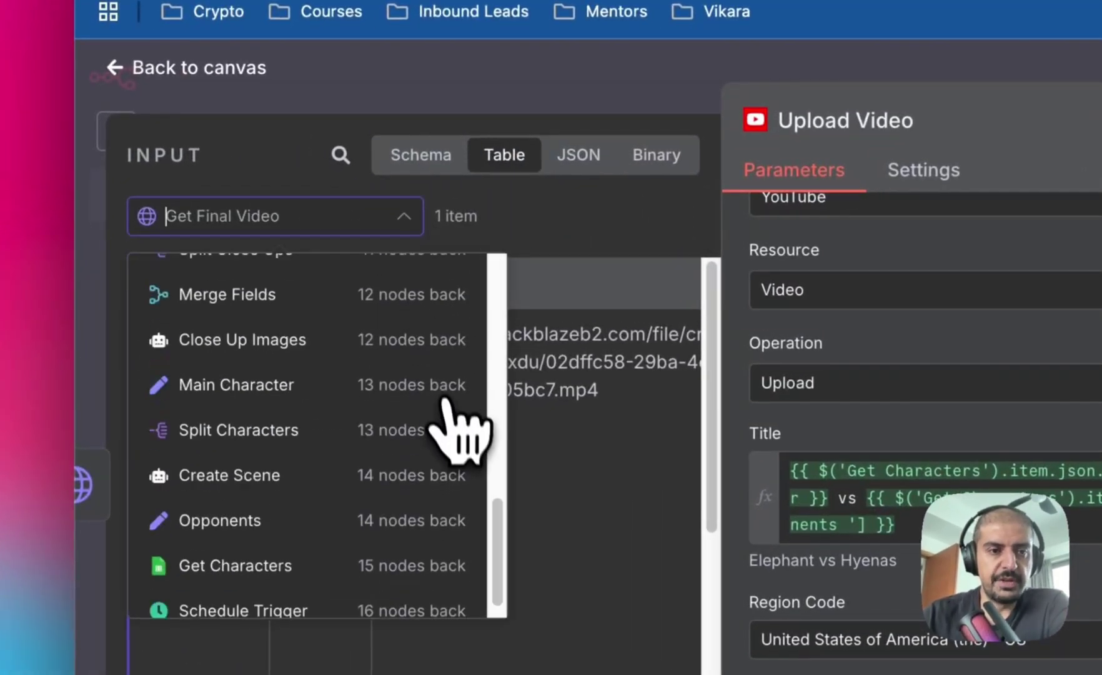
left_click(294, 539)
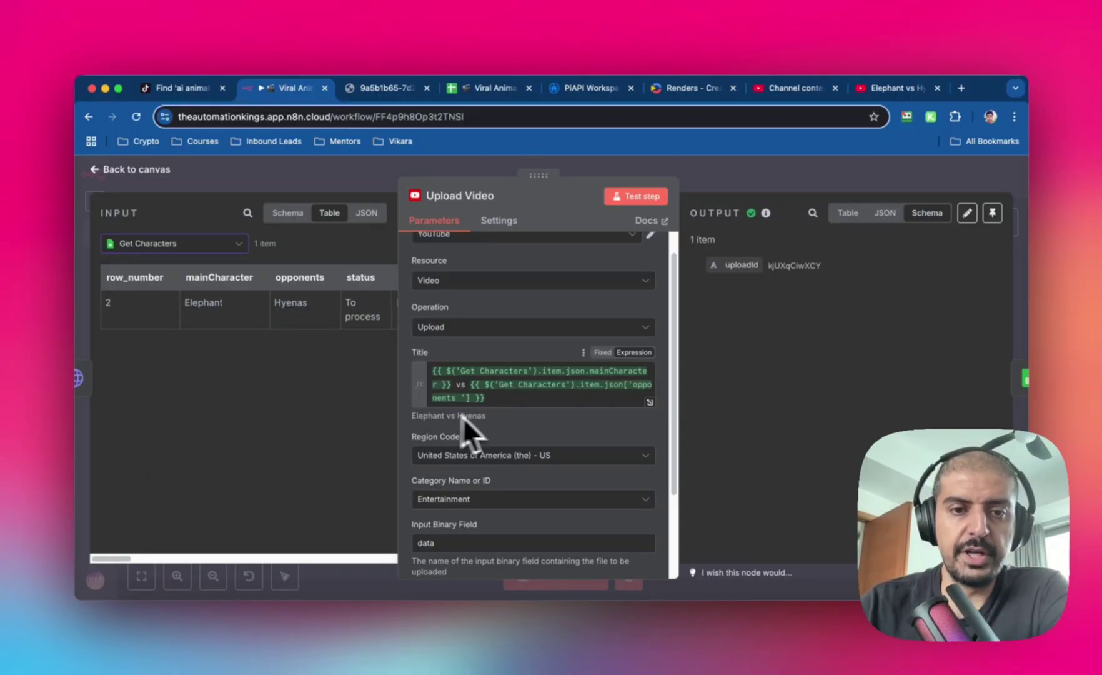
Examine the title, region, category, binary field and privacy settings, show the Get Final Video binary input, and close the node
scroll(498, 383, "down", 2)
scroll(535, 381, "down", 1)
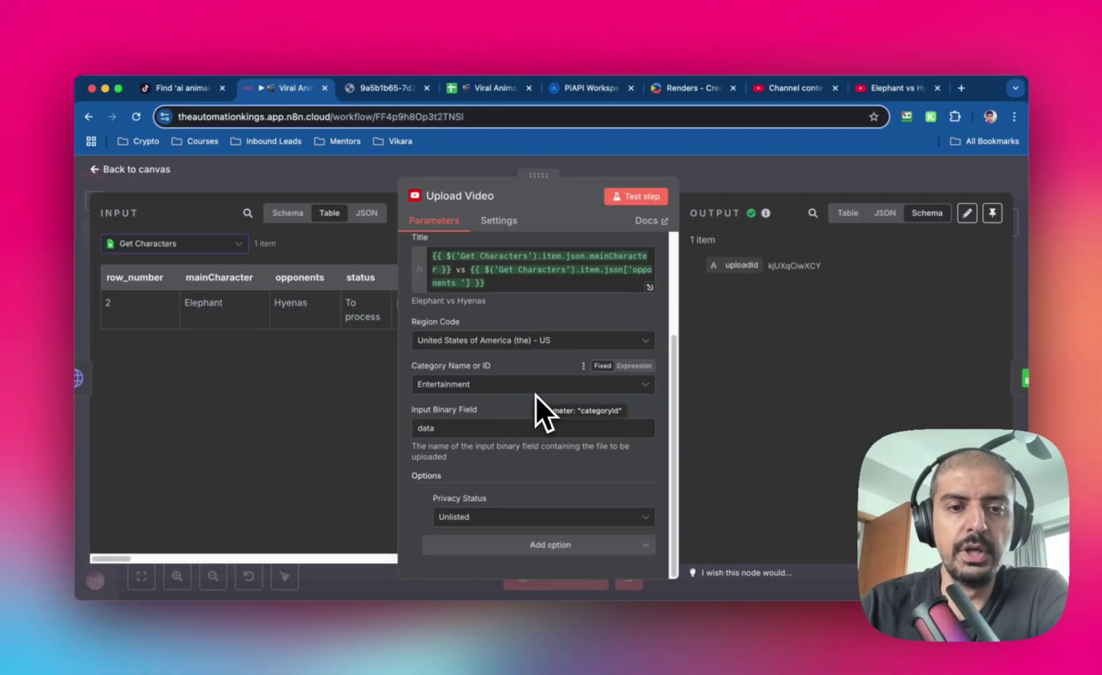
left_click(228, 245)
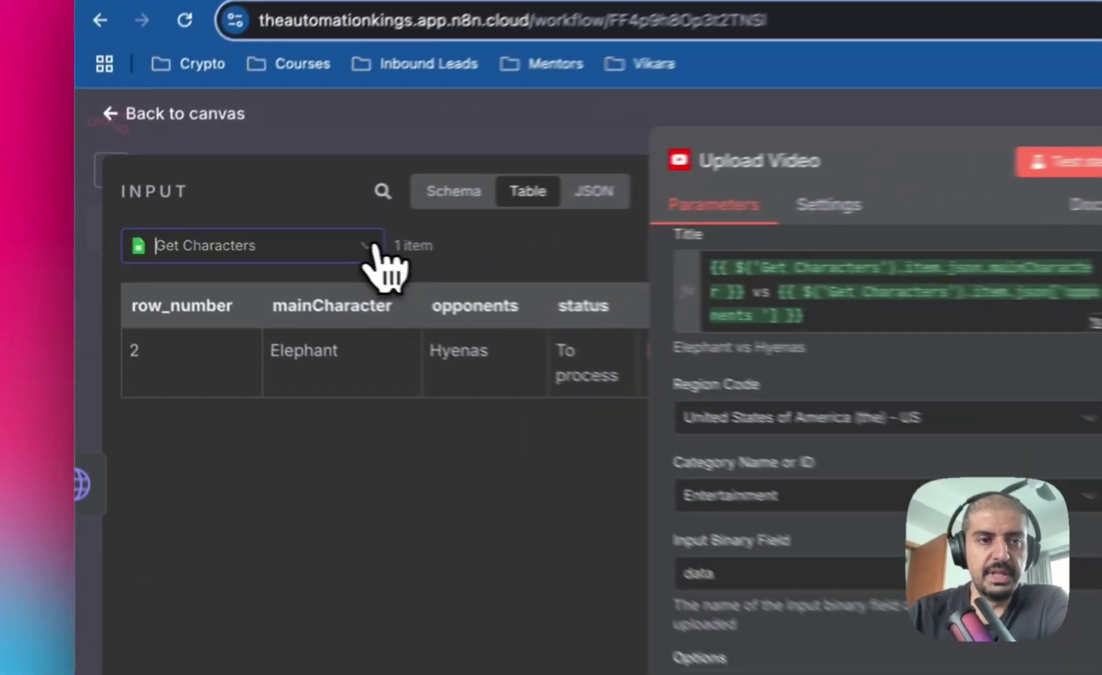
left_click(181, 293)
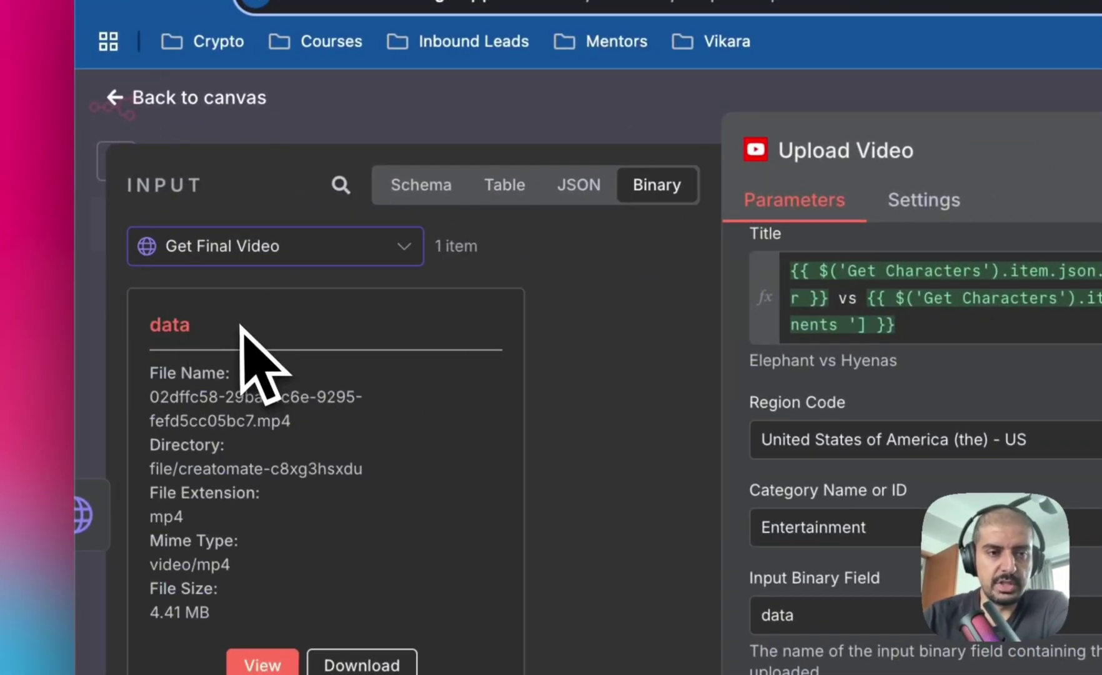
key("Escape")
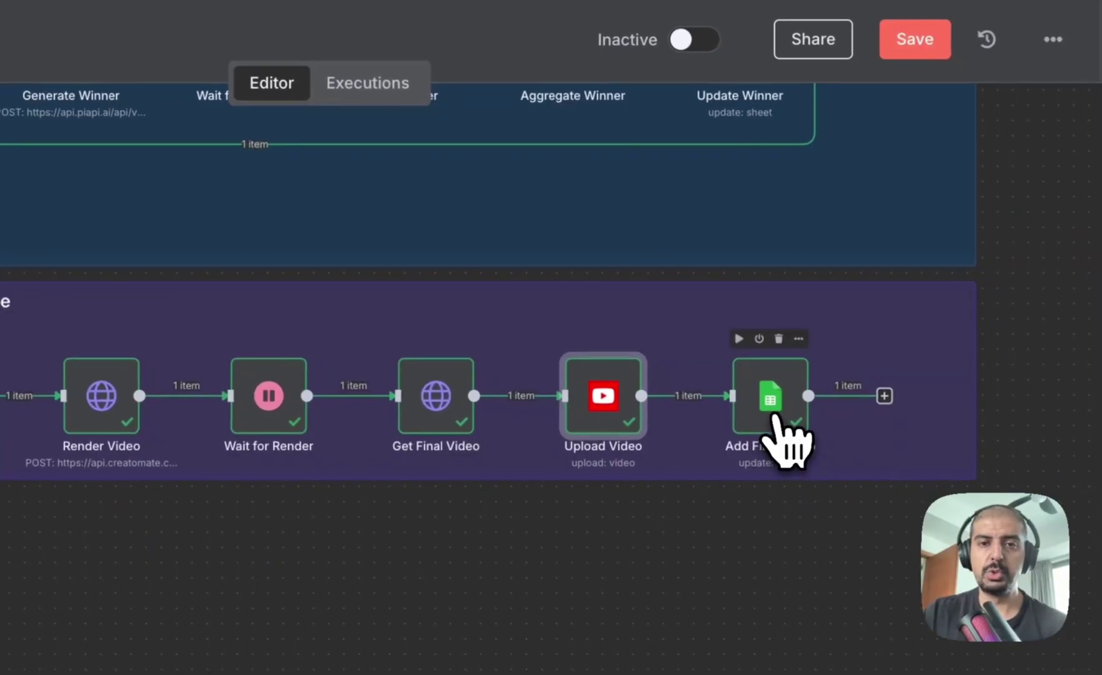
Open the Add Final Video node and examine its Update Row settings, matching column and values to update
double_click(776, 436)
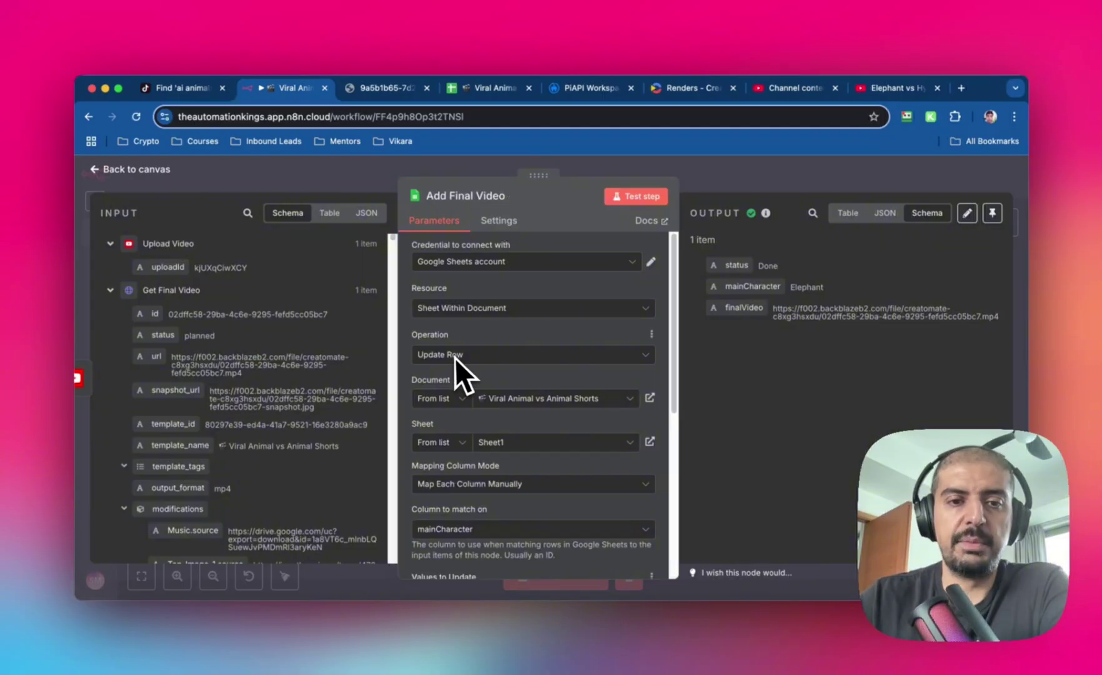
scroll(485, 356, "down", 1)
scroll(485, 355, "down", 5)
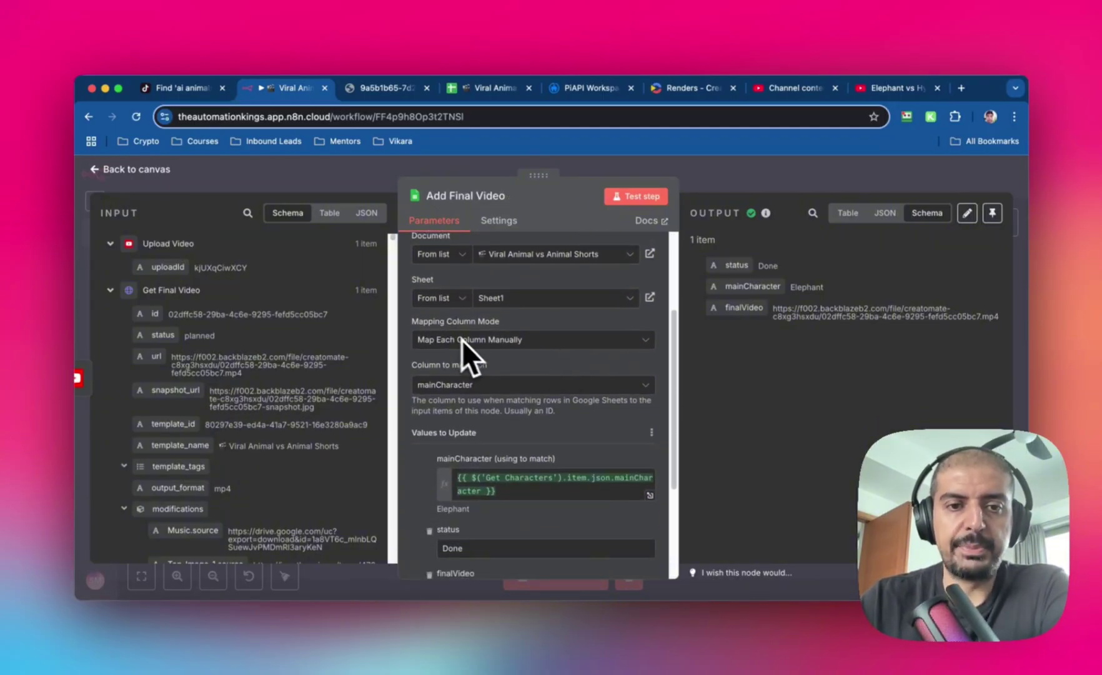
scroll(446, 392, "down", 6)
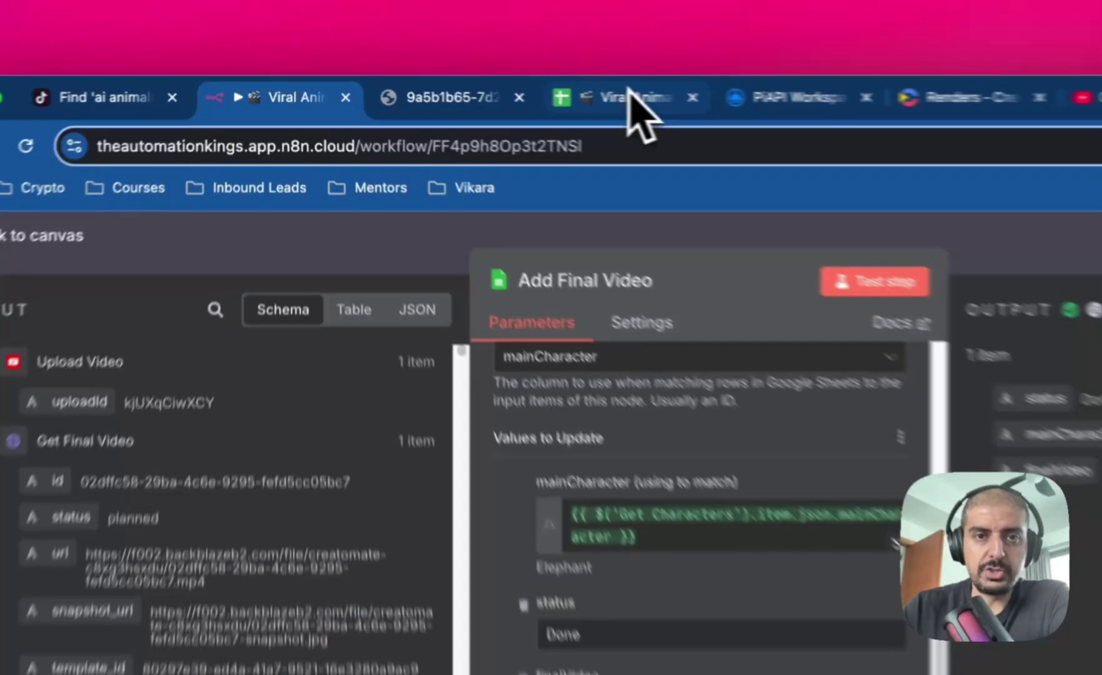
Compare the Add Final Video settings with the Viral Animal vs Animal Shorts spreadsheet's status, final video and image link columns
left_click(490, 89)
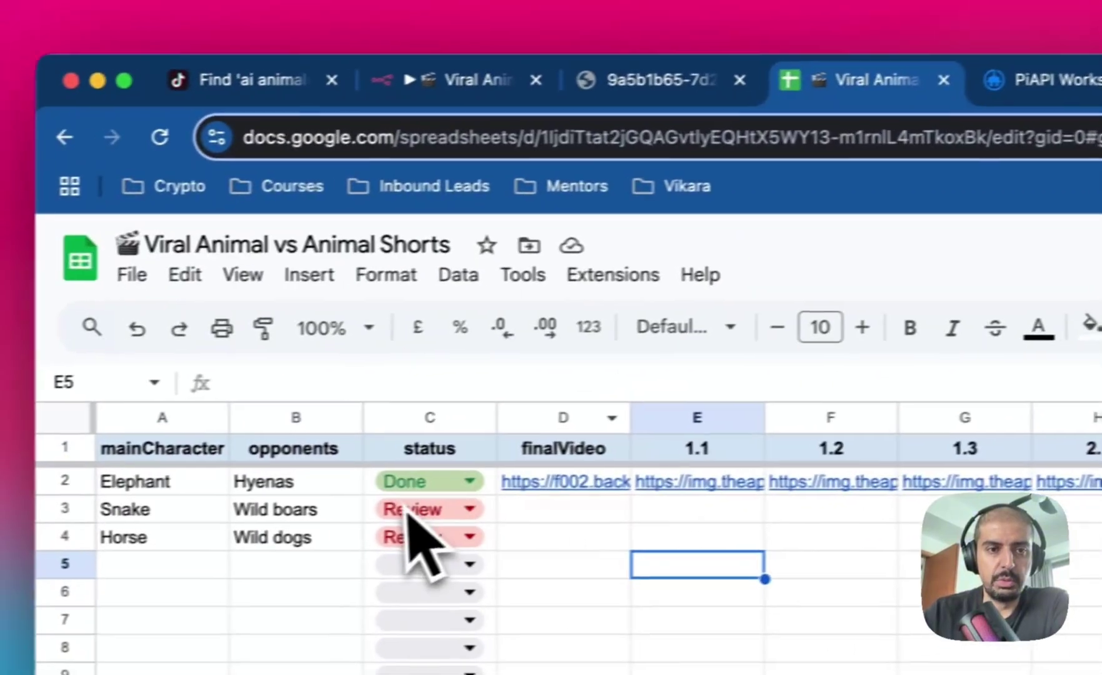
left_click(494, 76)
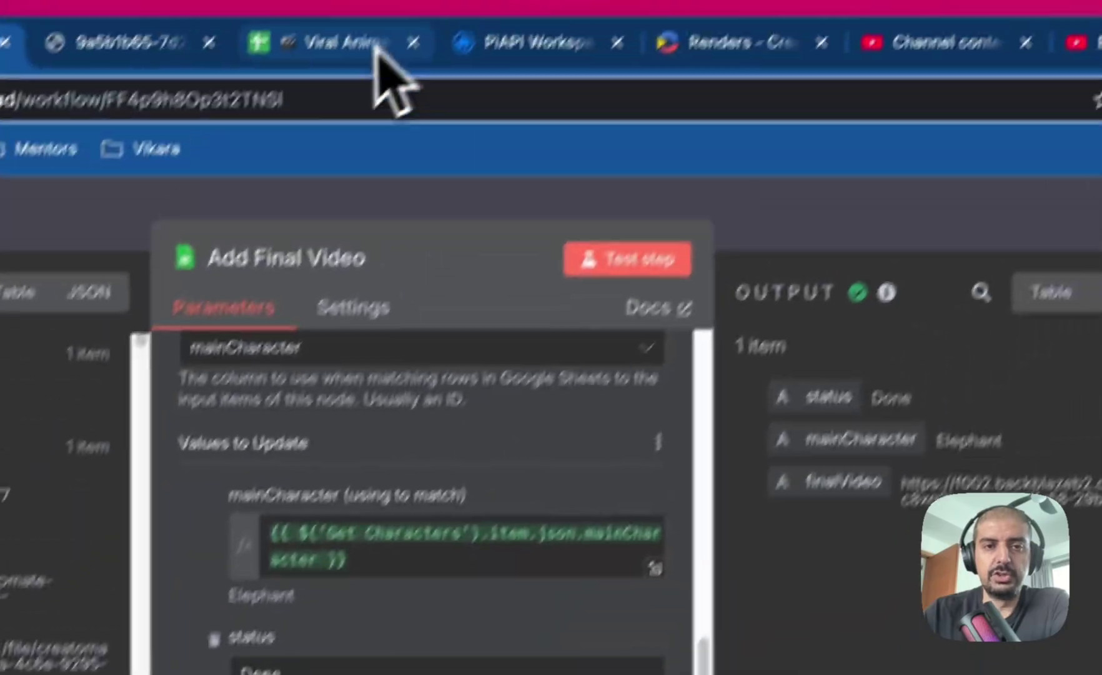
left_click(378, 45)
scroll(334, 583, "right", 5)
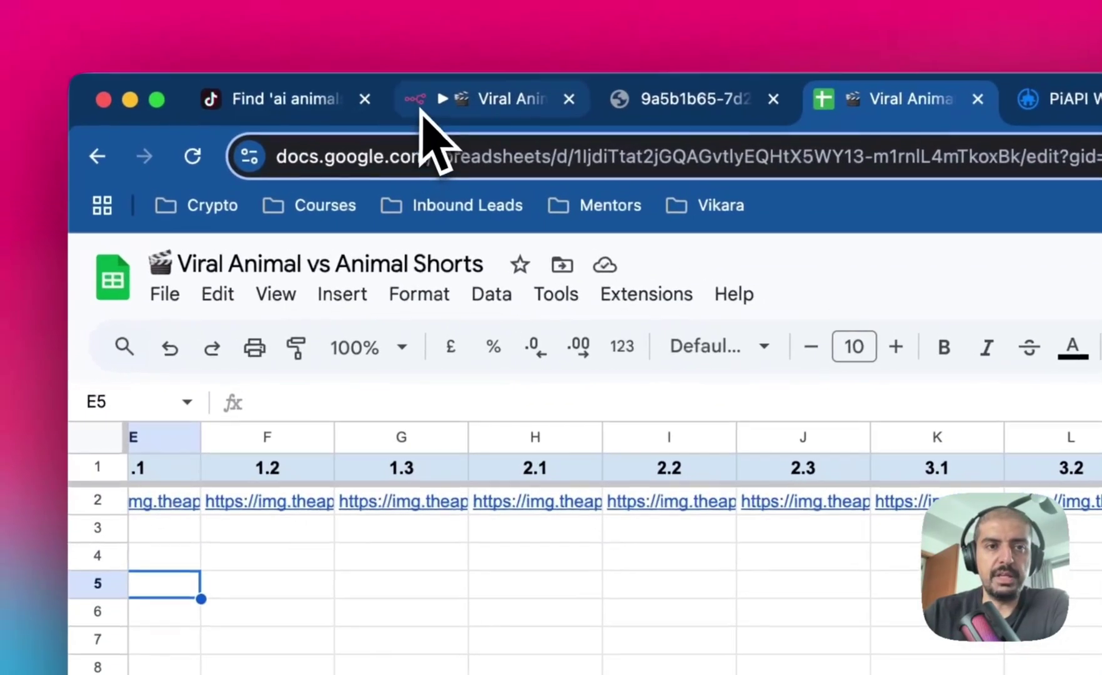
Switch back to n8n, close the Add Final Video node and zoom out to show the workflow's sections together
left_click(375, 76)
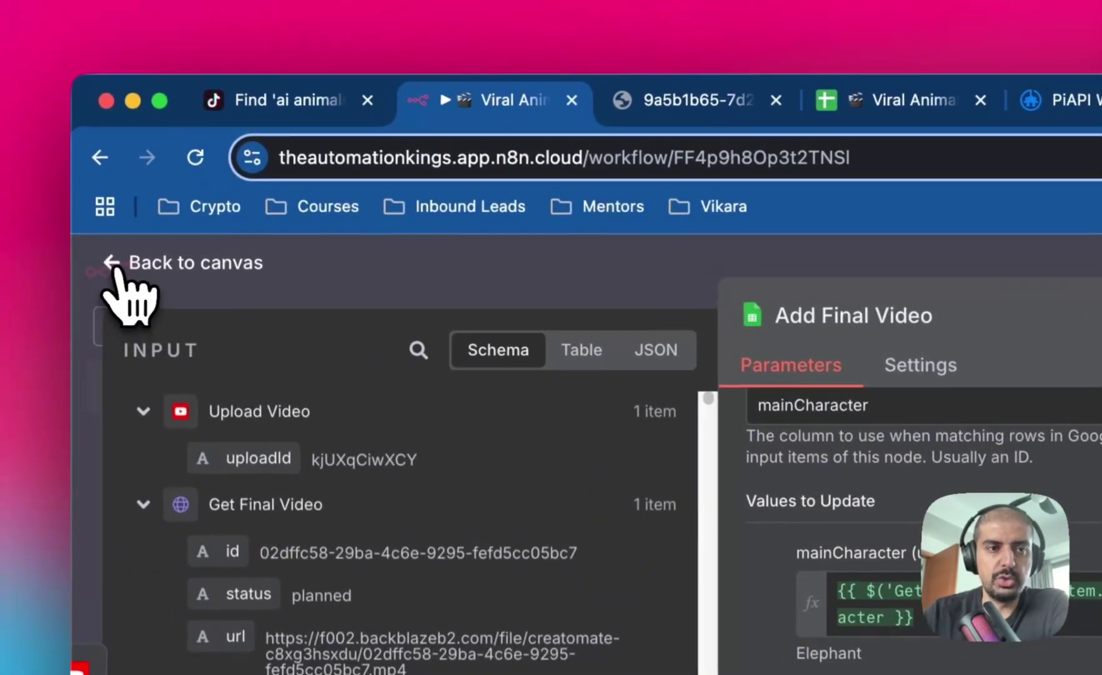
left_click(118, 265)
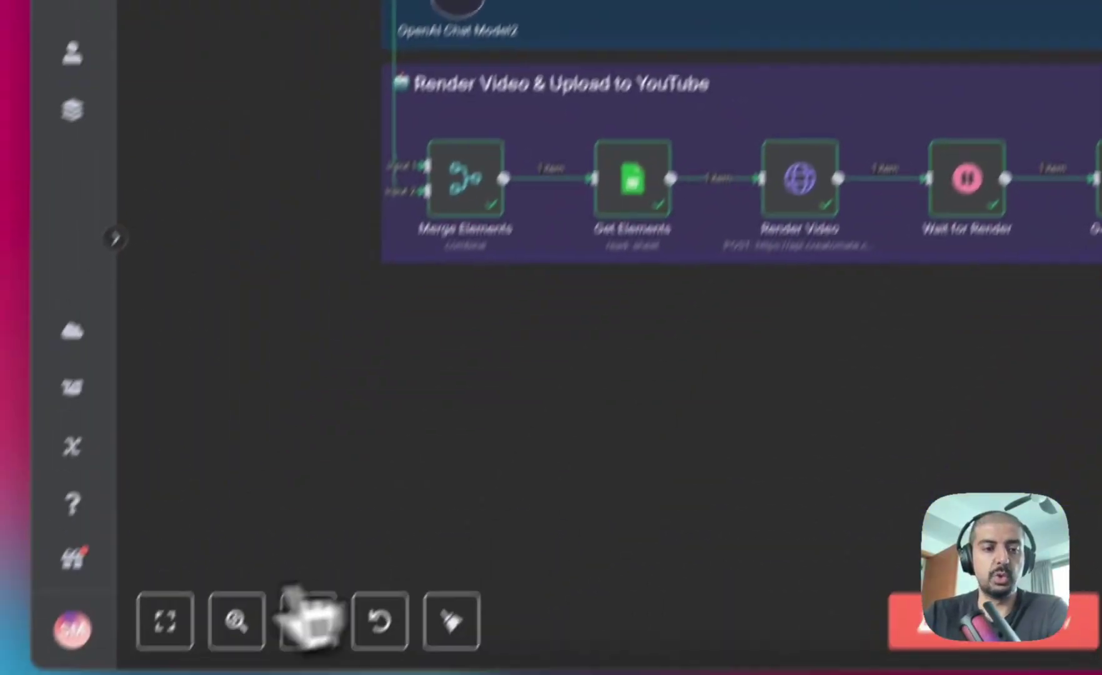
left_click(308, 621)
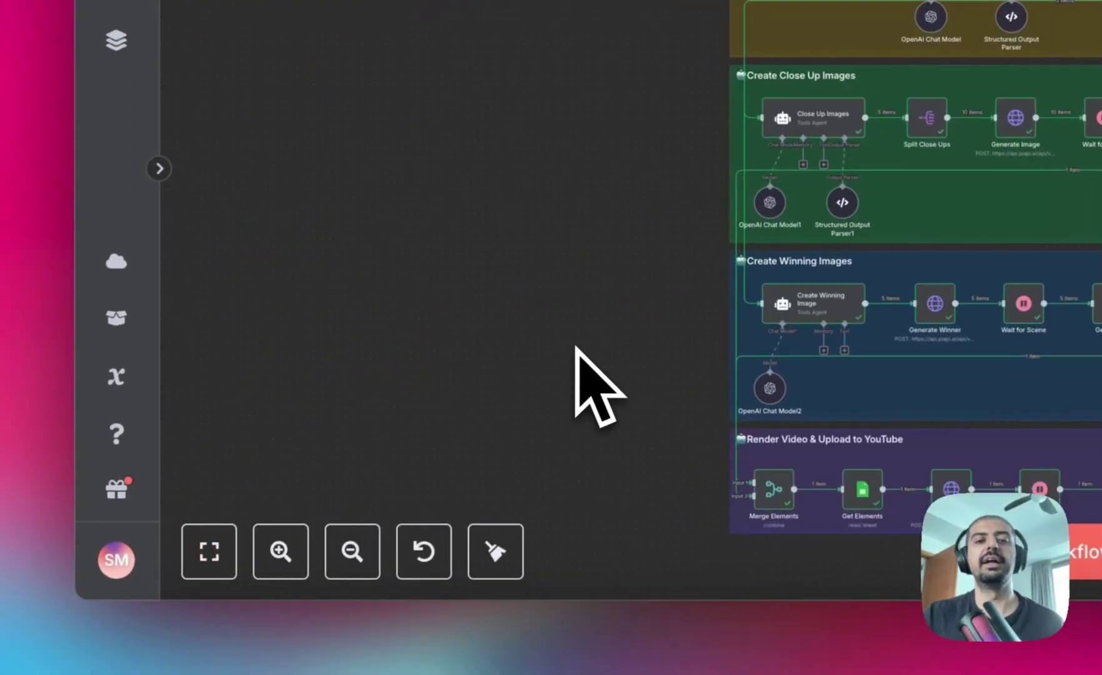